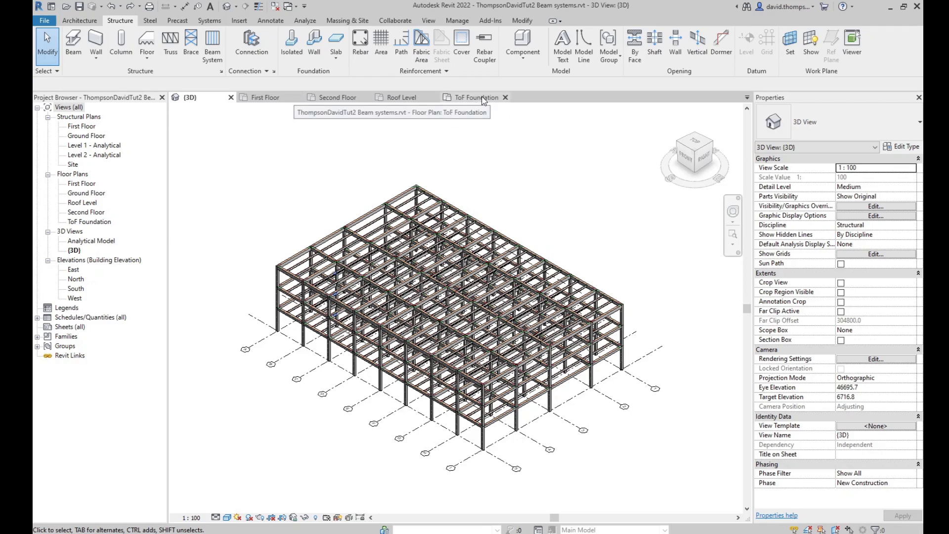
- Delete the structural columns along grid lines A and I on the ToF Foundation floor plan
{"action": "left_click", "coordinate": [484, 99]}
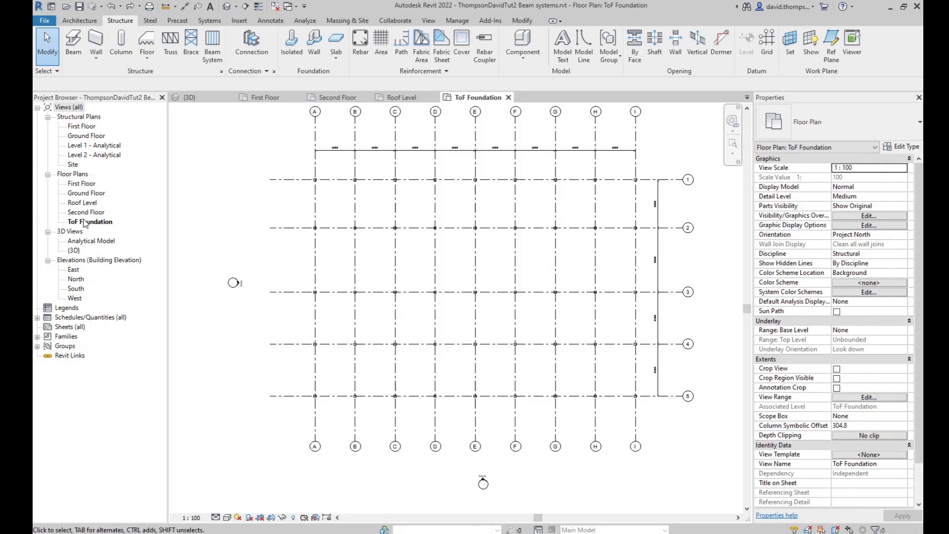
{"action": "mouse_move", "coordinate": [305, 165]}
{"action": "left_mouse_down"}
{"action": "mouse_move", "coordinate": [335, 313]}
{"action": "mouse_move", "coordinate": [326, 412]}
{"action": "left_mouse_up"}
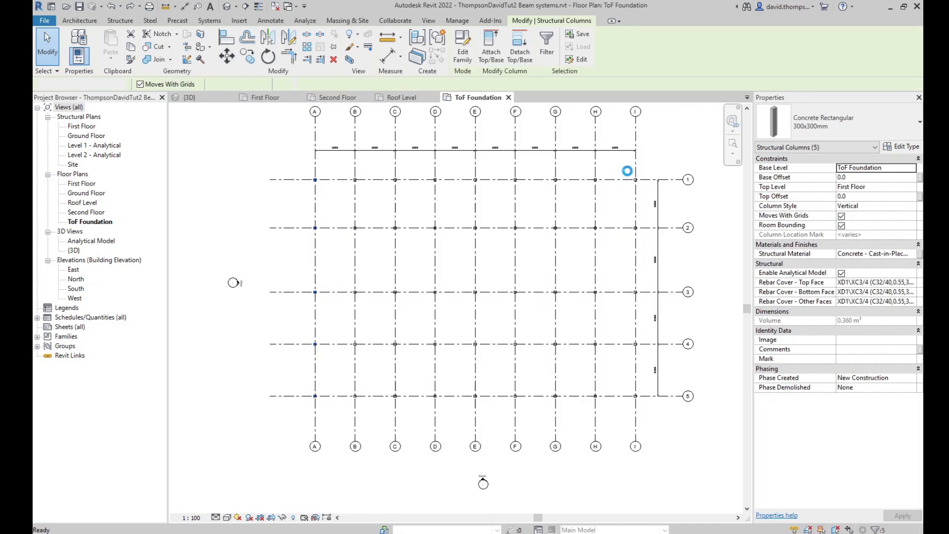
{"action": "left_click", "coordinate": [626, 173]}
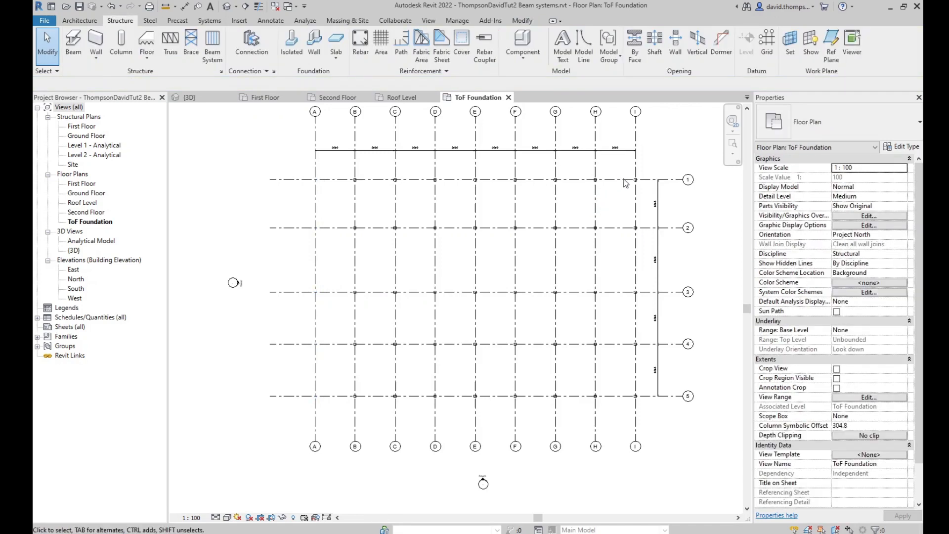
{"action": "left_click_drag", "start_coordinate": [618, 166], "coordinate": [651, 414]}
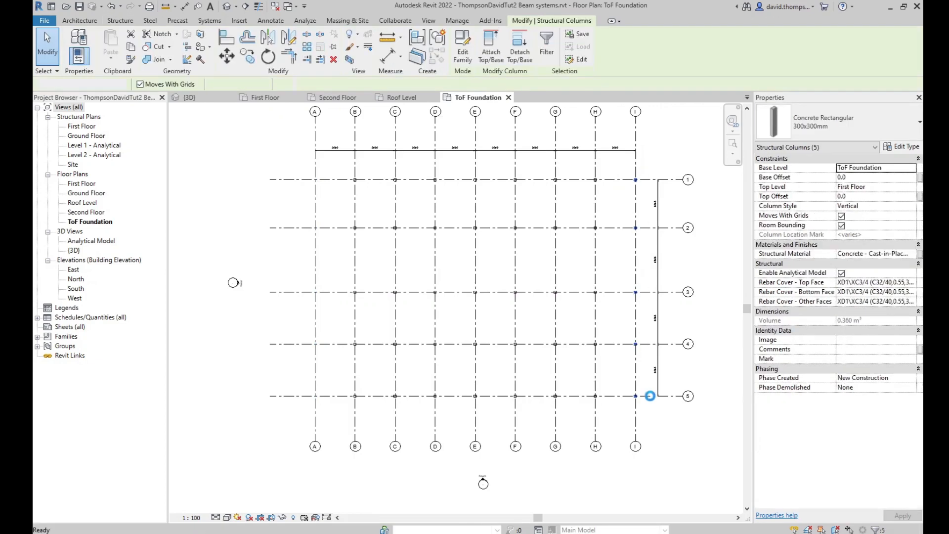
{"action": "key", "text": "Escape"}
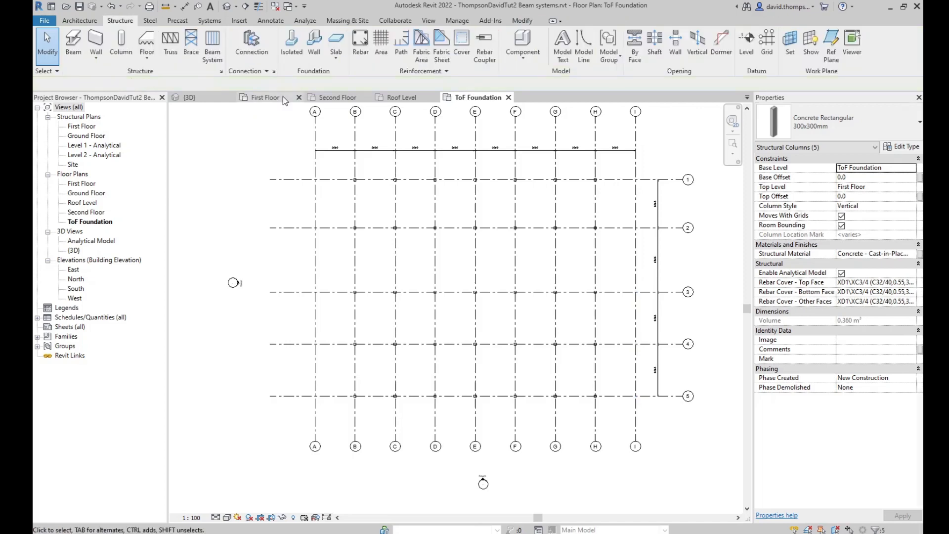
- Delete the edge beams and columns along grid lines A and I on the First Floor plan
{"action": "left_click", "coordinate": [88, 186]}
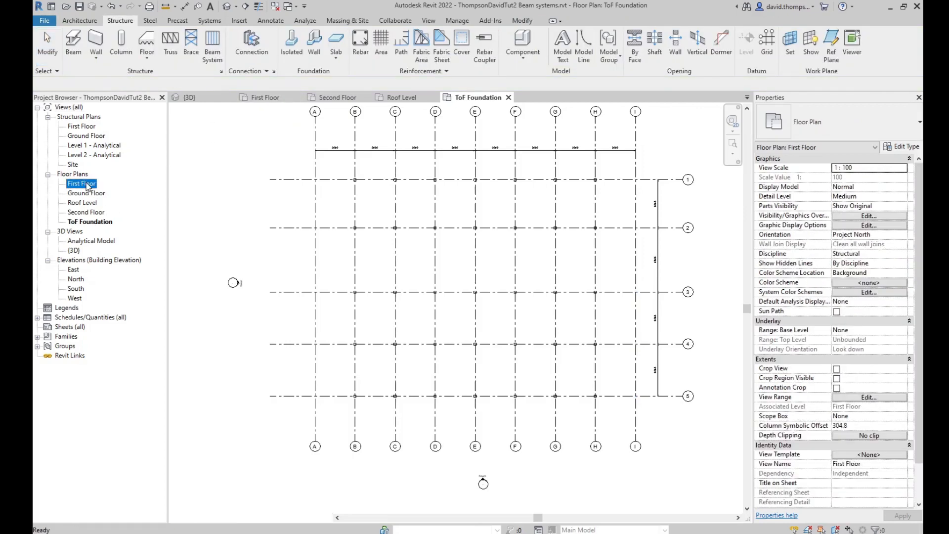
{"action": "double_click", "coordinate": [88, 185]}
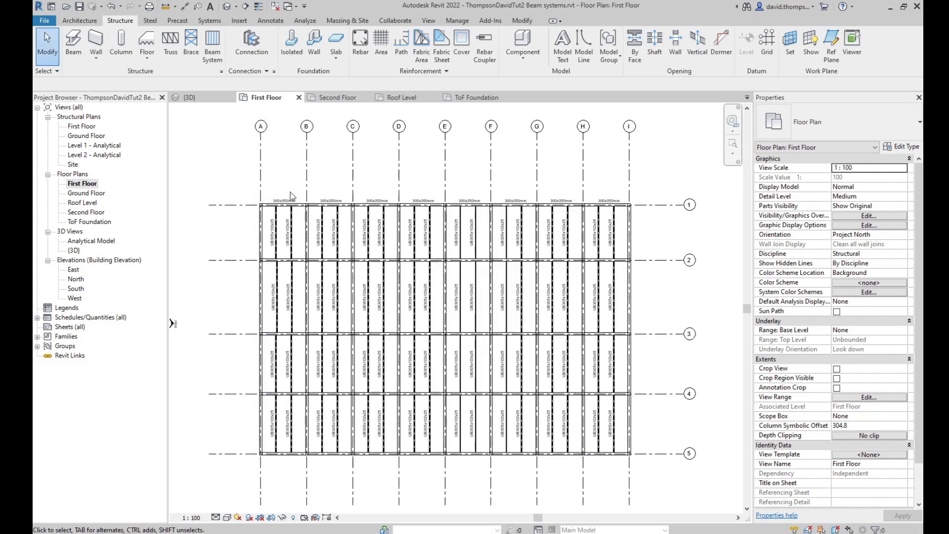
{"action": "left_click_drag", "start_coordinate": [247, 192], "coordinate": [268, 467]}
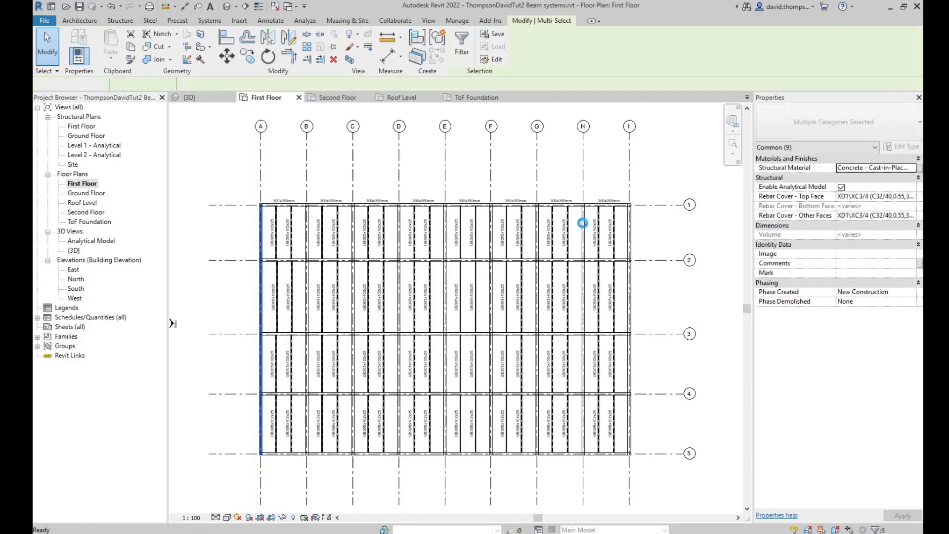
{"action": "left_click", "coordinate": [534, 192]}
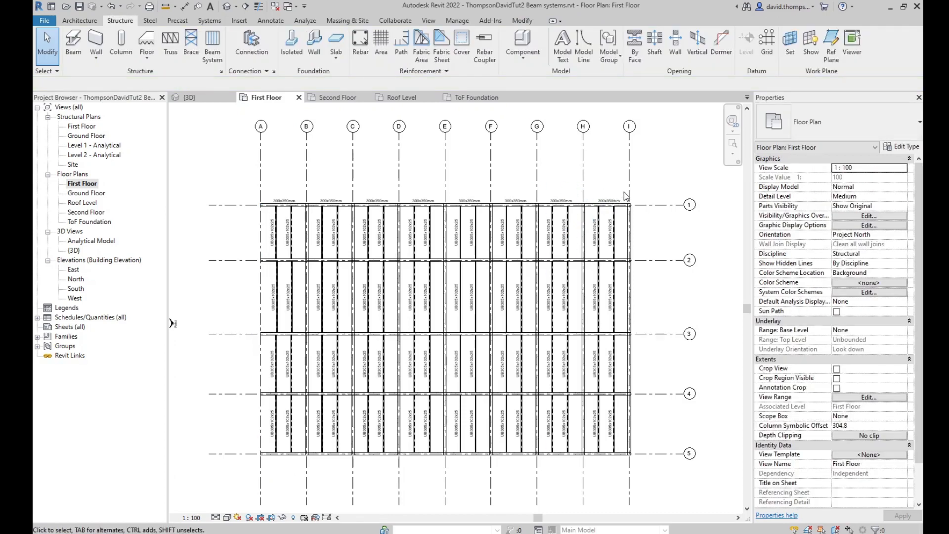
{"action": "left_click_drag", "start_coordinate": [625, 192], "coordinate": [638, 467]}
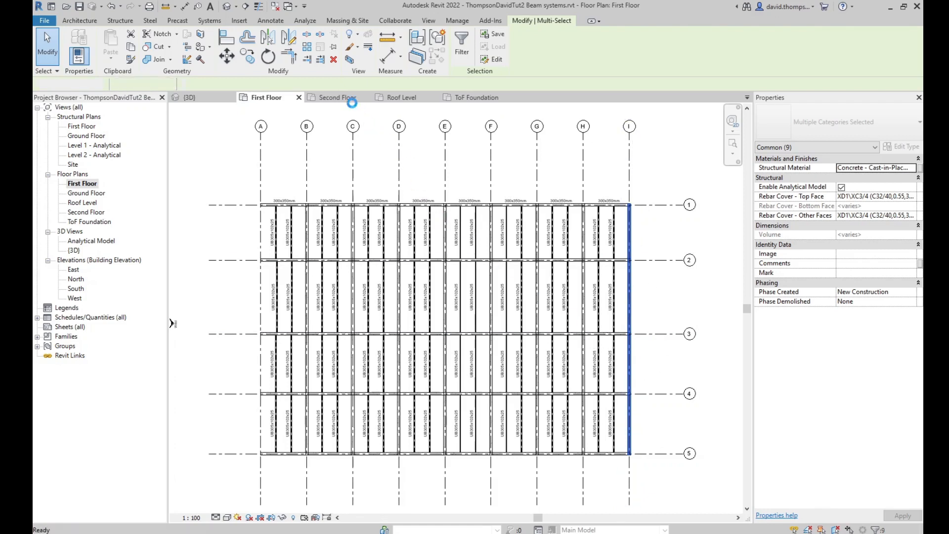
{"action": "key", "text": "Escape"}
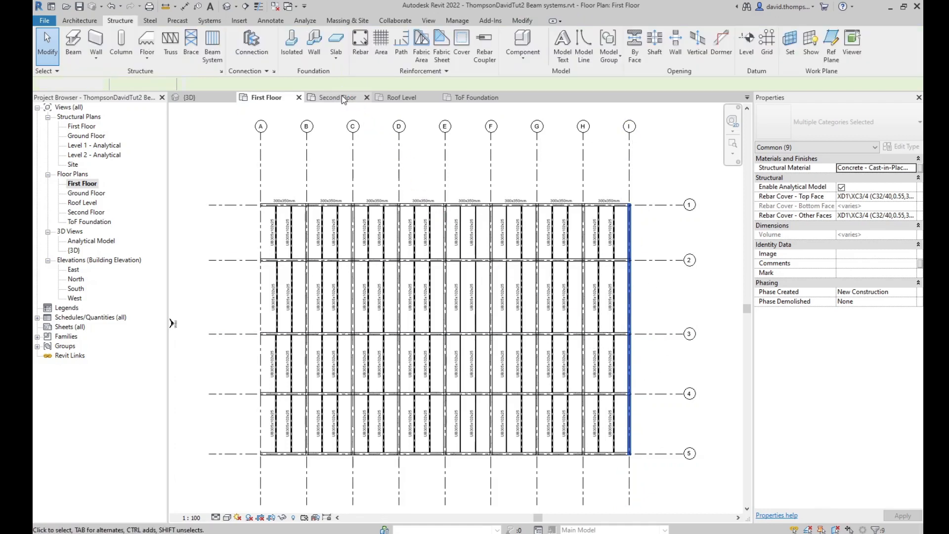
- Delete the edge beams and columns along grid lines A and I on the Second Floor plan
{"action": "double_click", "coordinate": [91, 212]}
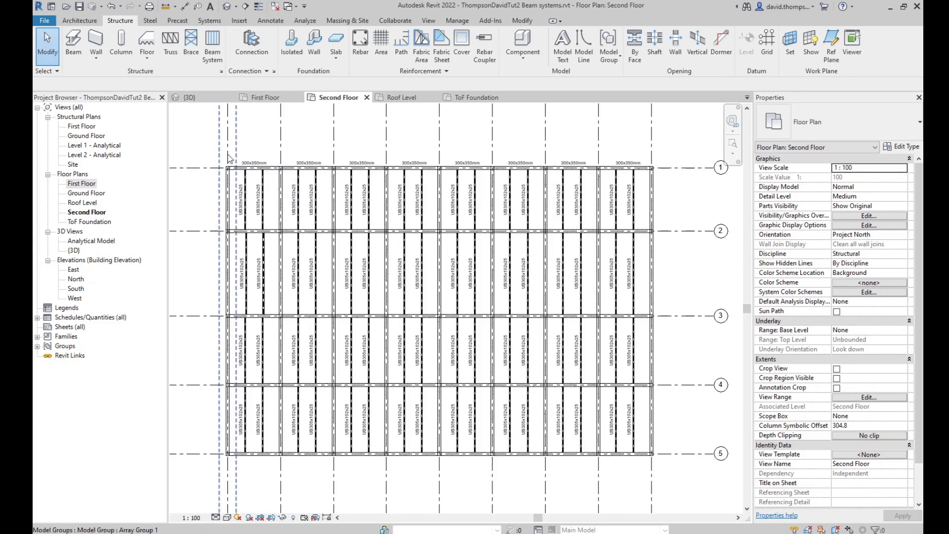
{"action": "left_click_drag", "start_coordinate": [218, 151], "coordinate": [238, 468]}
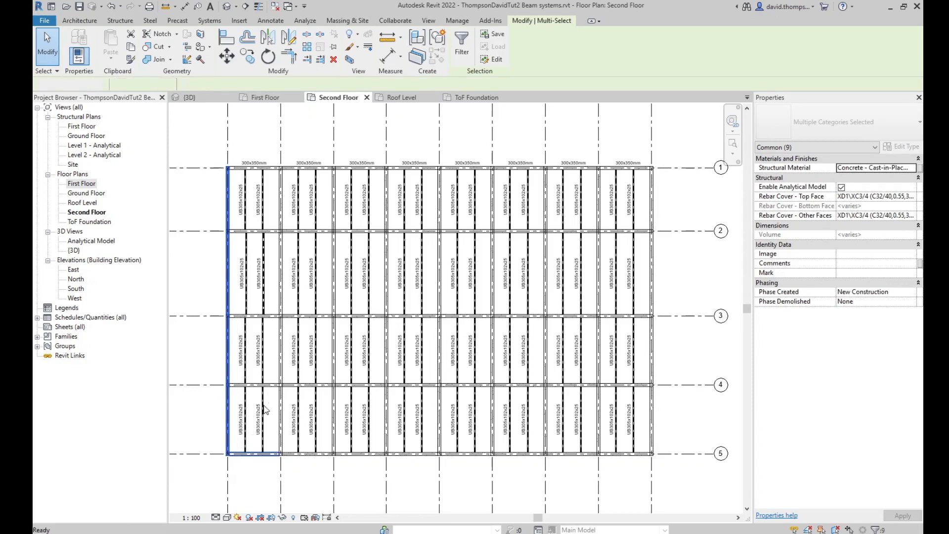
{"action": "left_click", "coordinate": [646, 150]}
{"action": "left_click_drag", "start_coordinate": [645, 153], "coordinate": [668, 469]}
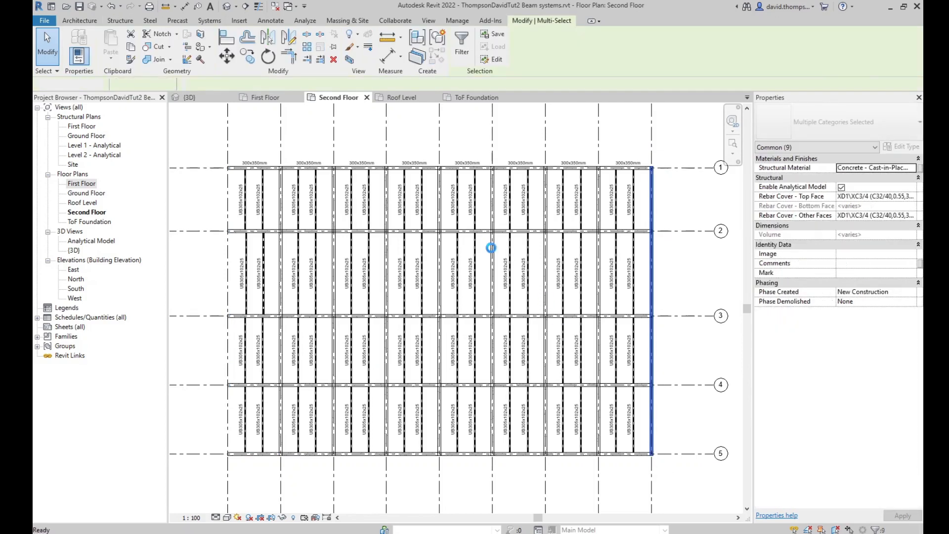
- Delete the edge beams along grid lines A and I on the Roof Level plan and check the frame in 3D
{"action": "left_click", "coordinate": [415, 98]}
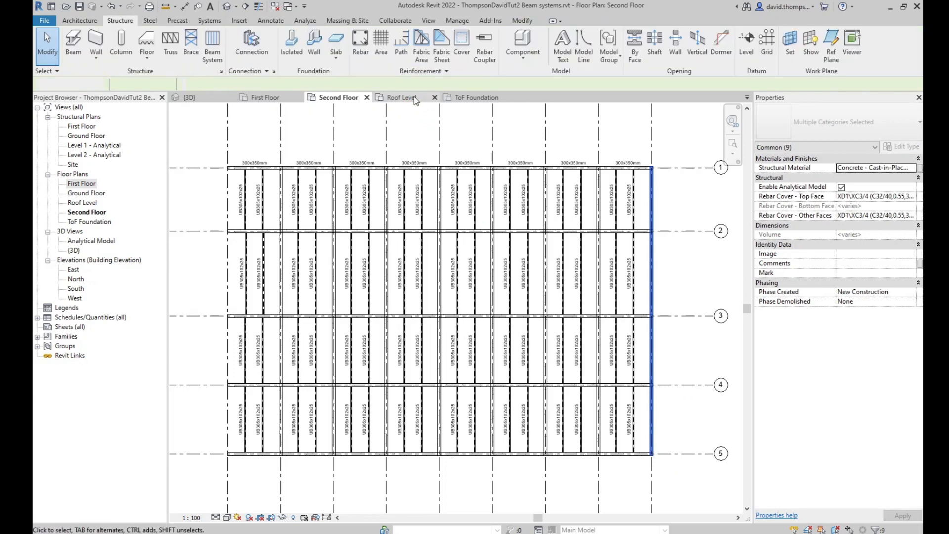
{"action": "left_click", "coordinate": [84, 203]}
{"action": "double_click", "coordinate": [84, 203]}
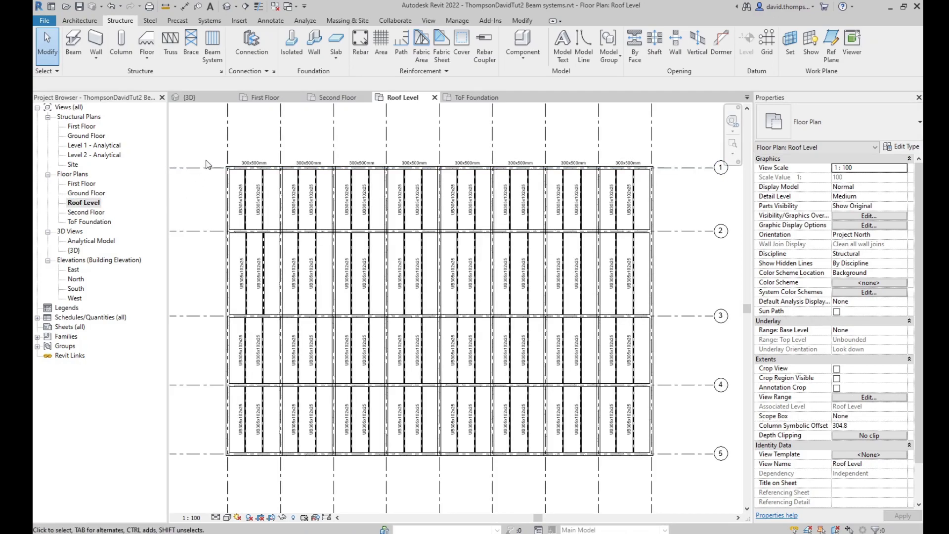
{"action": "left_click_drag", "start_coordinate": [228, 186], "coordinate": [237, 467]}
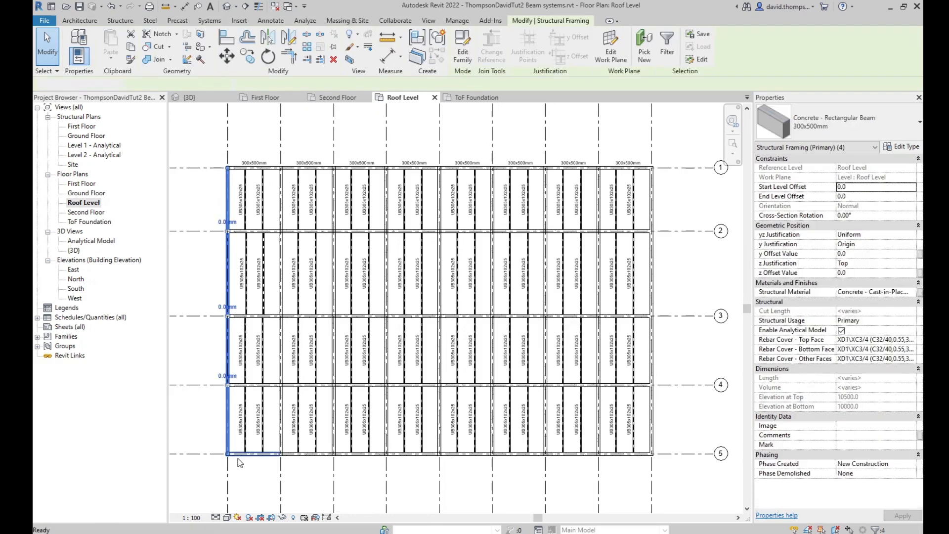
{"action": "key", "text": "Escape"}
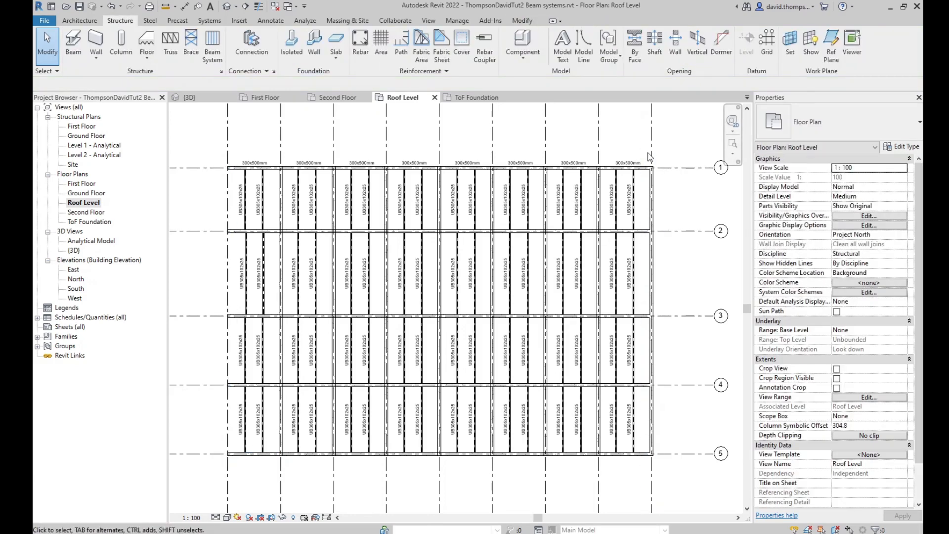
{"action": "left_click_drag", "start_coordinate": [650, 238], "coordinate": [665, 470]}
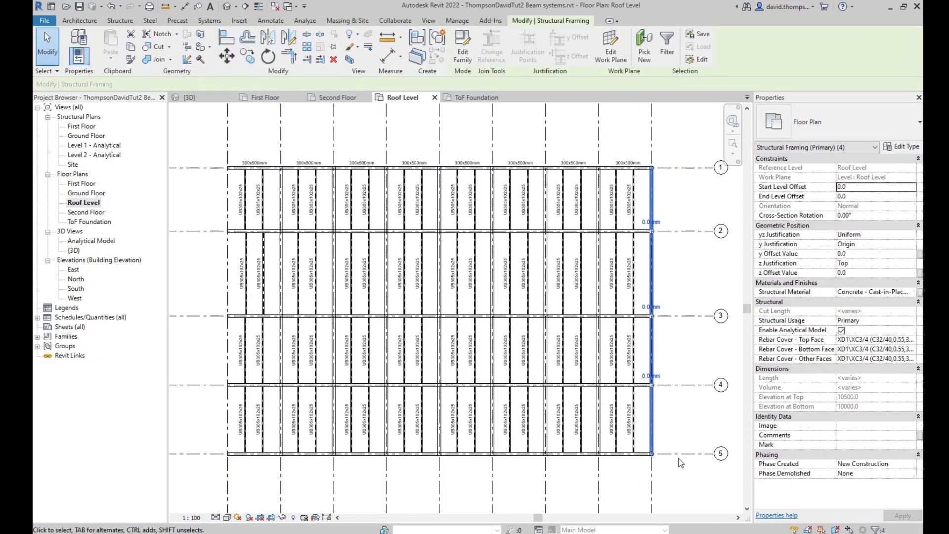
{"action": "key", "text": "Escape"}
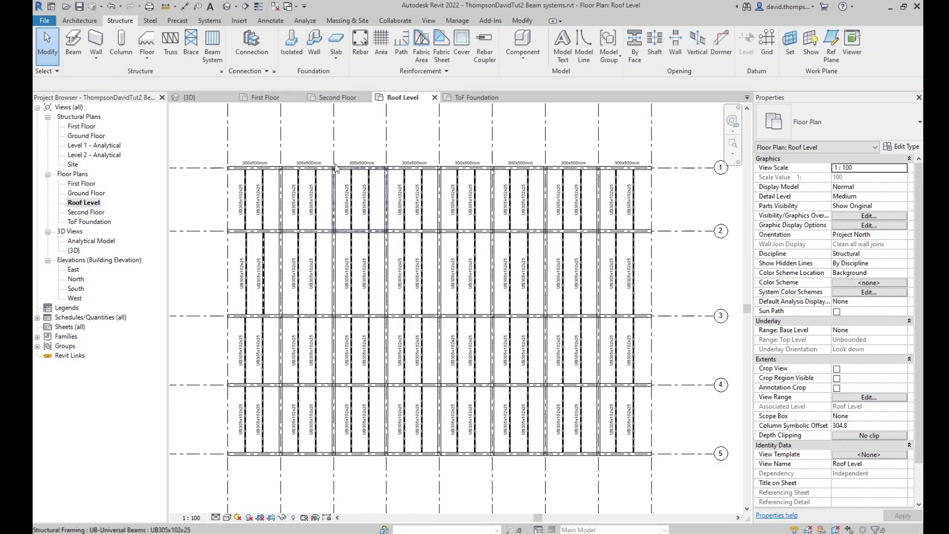
{"action": "left_click", "coordinate": [204, 95]}
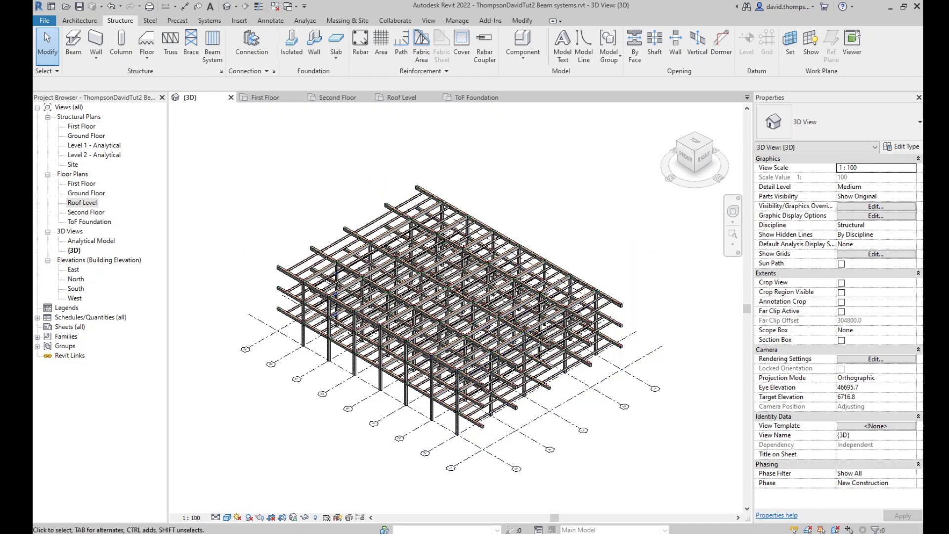
- Start a structural wall on the ToF Foundation plan, defined by height, with the Generic - 300mm wall type
{"action": "left_click", "coordinate": [480, 97]}
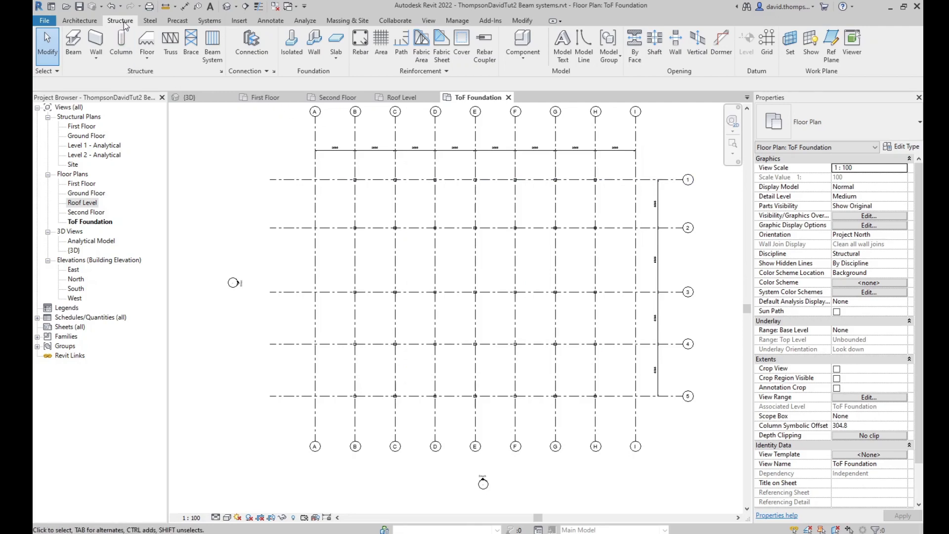
{"action": "left_click", "coordinate": [98, 63]}
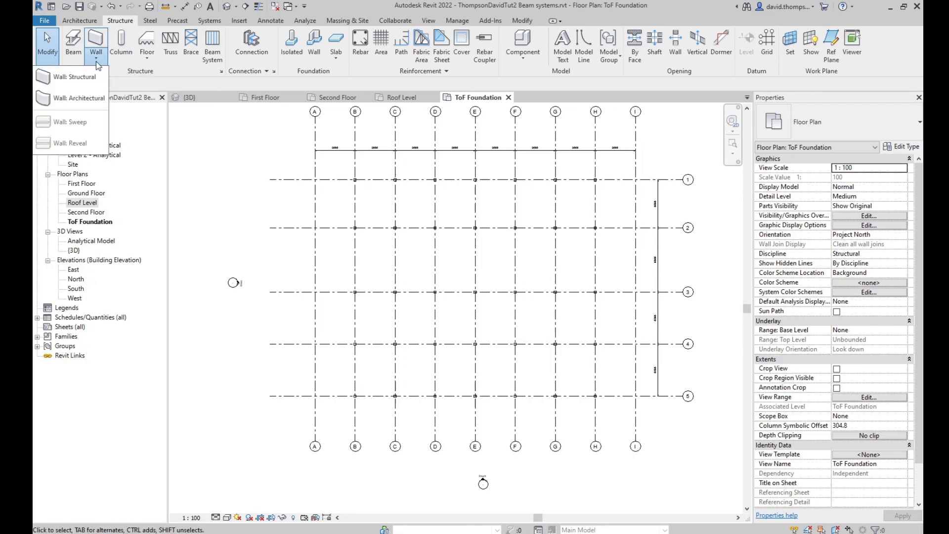
{"action": "left_click", "coordinate": [90, 78]}
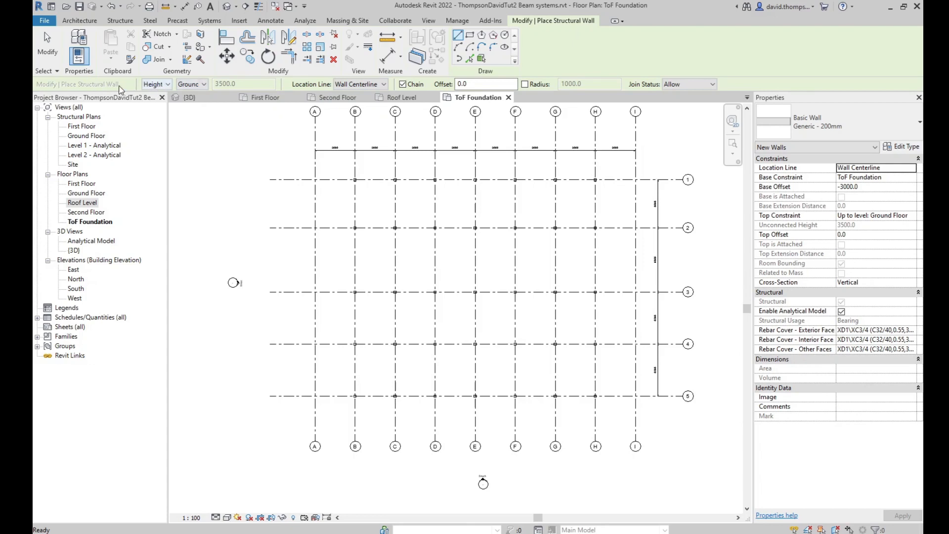
{"action": "left_click", "coordinate": [168, 85]}
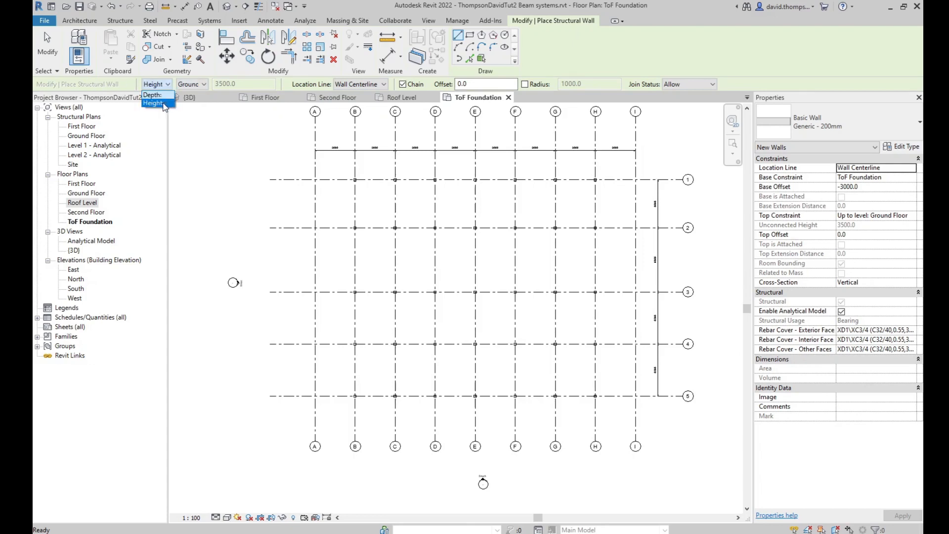
{"action": "left_click", "coordinate": [163, 103]}
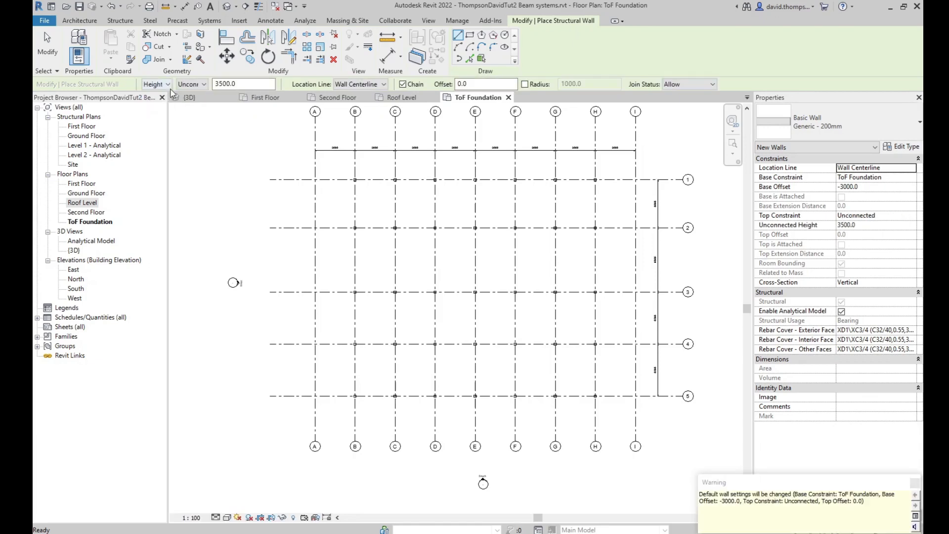
{"action": "left_click", "coordinate": [914, 483]}
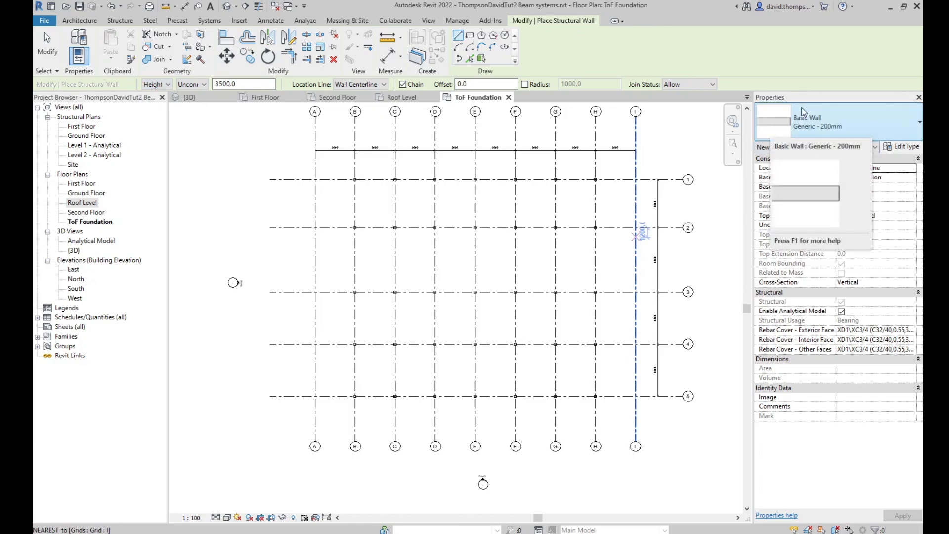
{"action": "left_click", "coordinate": [893, 131]}
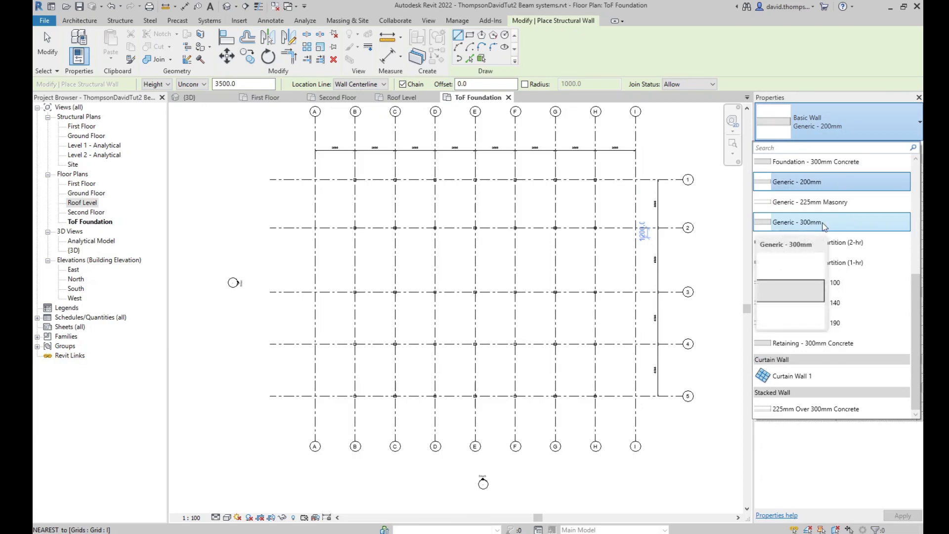
{"action": "left_click", "coordinate": [797, 222]}
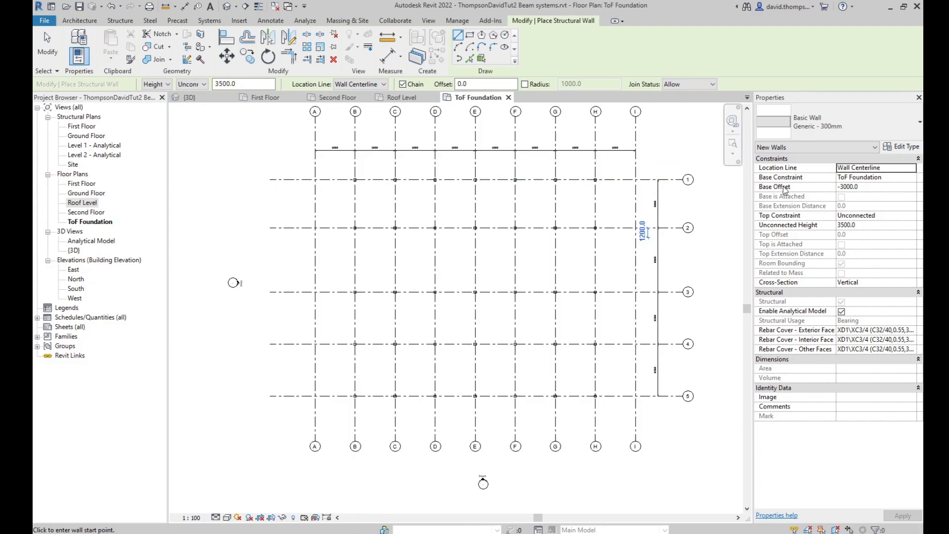
- Set the new wall's base offset to 0 and its top constraint to Up to level: First Floor, and apply the settings
{"action": "left_click", "coordinate": [889, 178]}
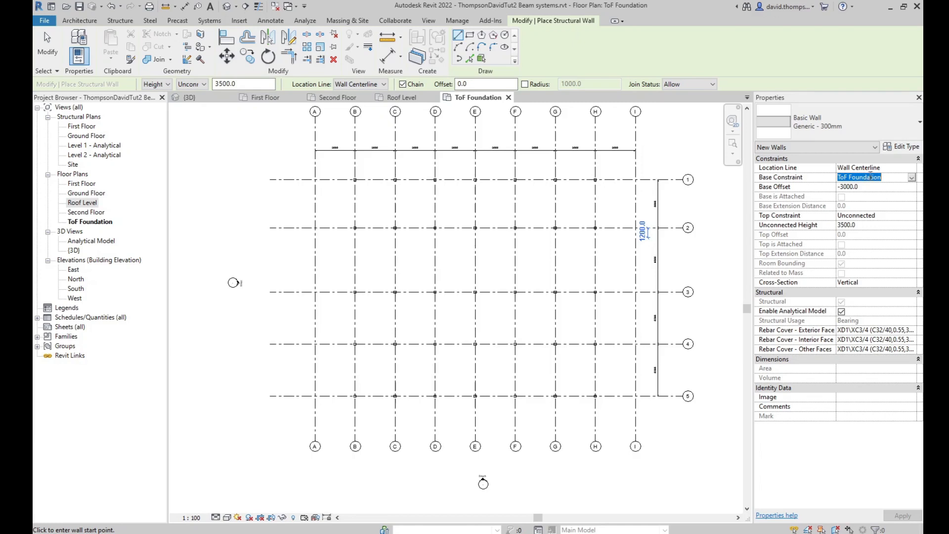
{"action": "left_click", "coordinate": [894, 187]}
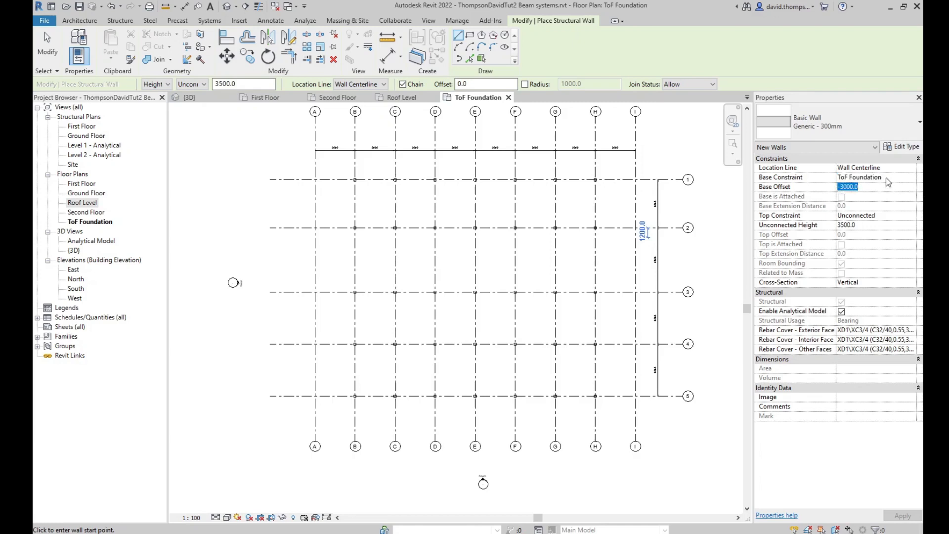
{"action": "type", "text": "0"}
{"action": "key", "text": "Return"}
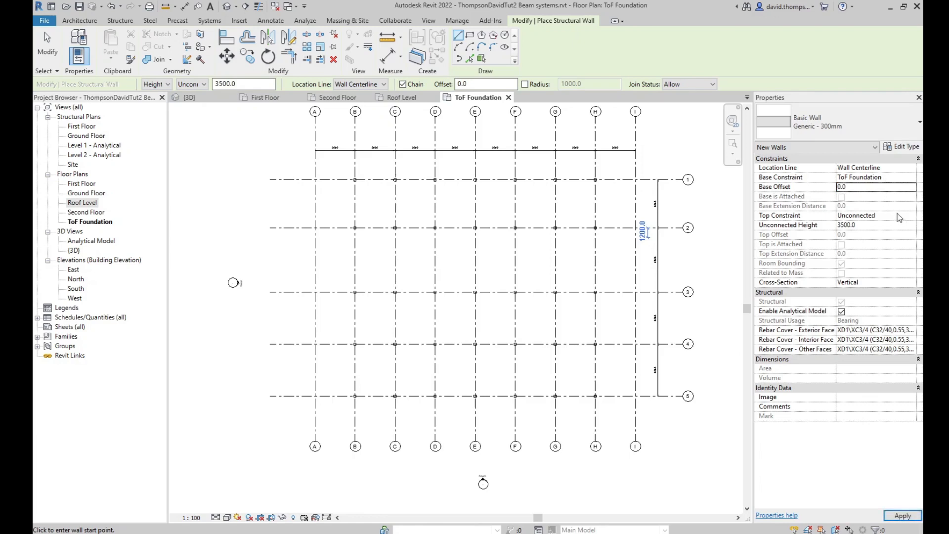
{"action": "left_click", "coordinate": [908, 216]}
{"action": "left_click", "coordinate": [910, 215]}
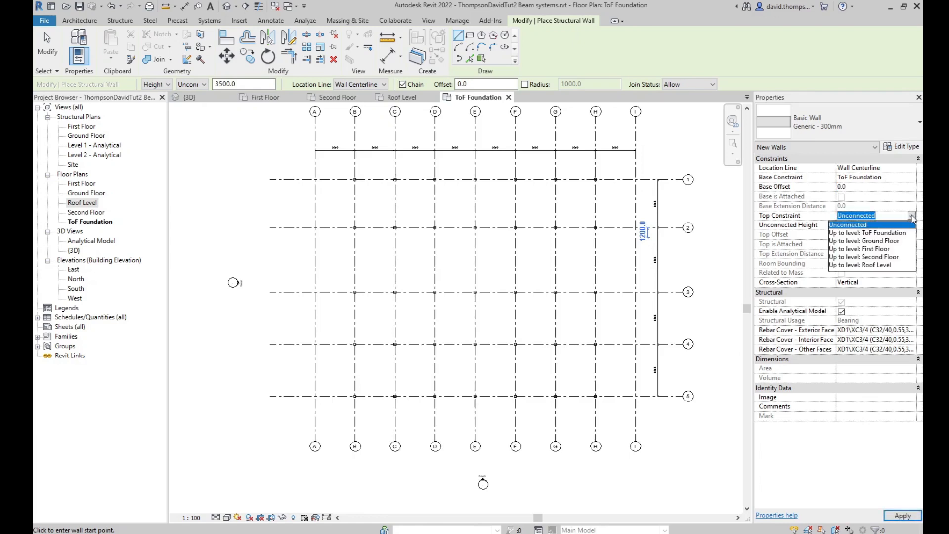
{"action": "left_click", "coordinate": [888, 249]}
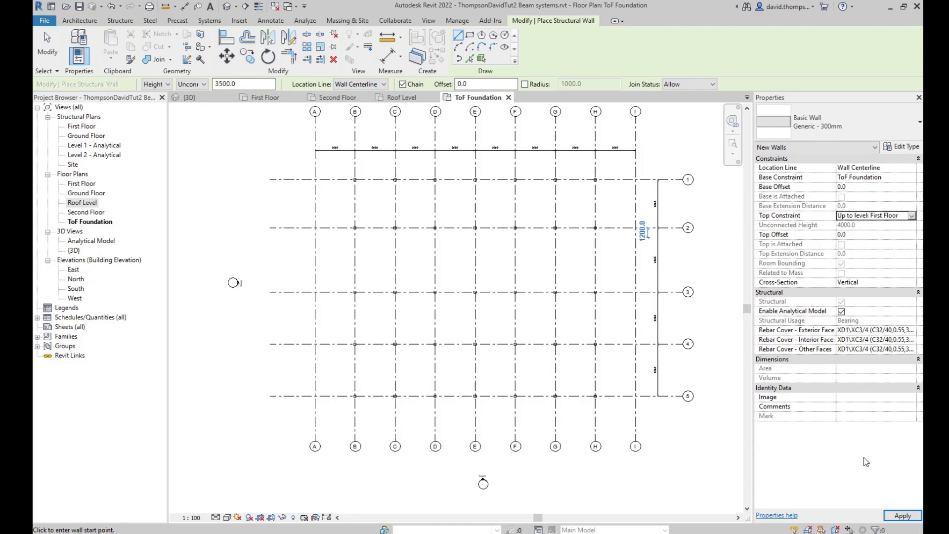
{"action": "left_click", "coordinate": [898, 516]}
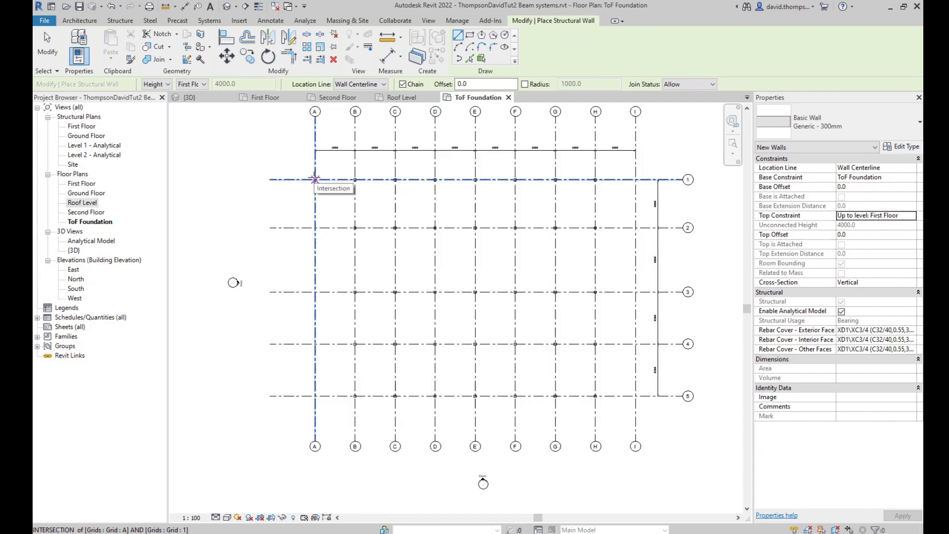
- Draw a structural wall along grid A from grid 1 to grid 5 on the ToF Foundation plan
{"action": "left_click", "coordinate": [314, 178]}
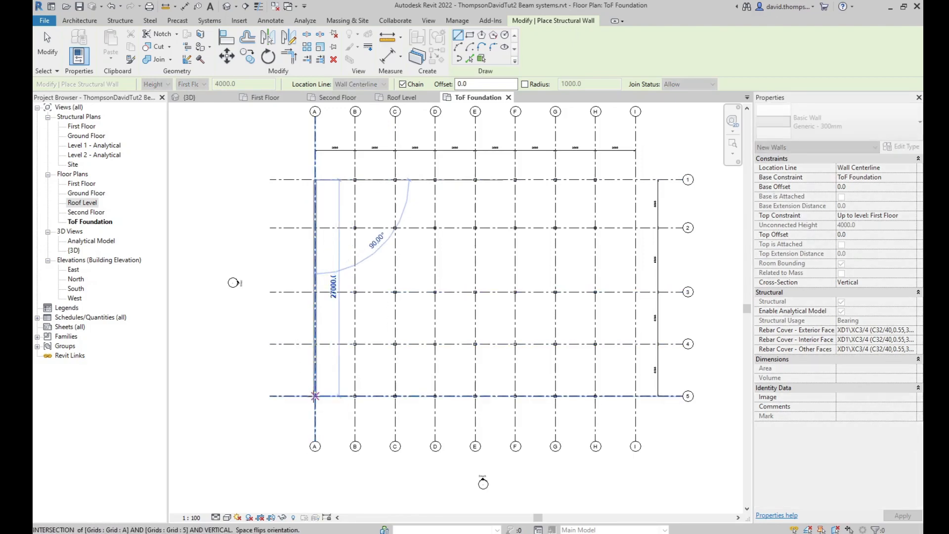
{"action": "left_click", "coordinate": [315, 395]}
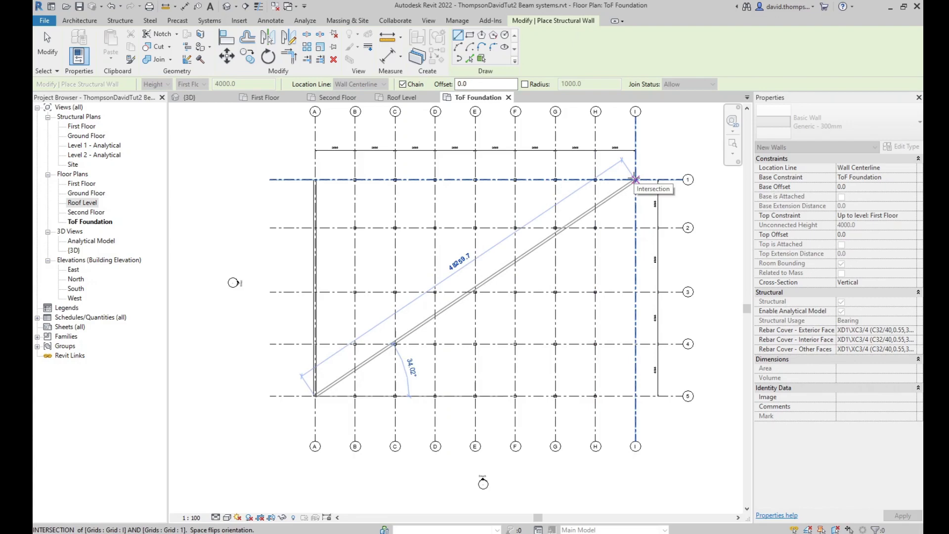
{"action": "key", "text": "Escape"}
{"action": "key", "text": "Escape"}
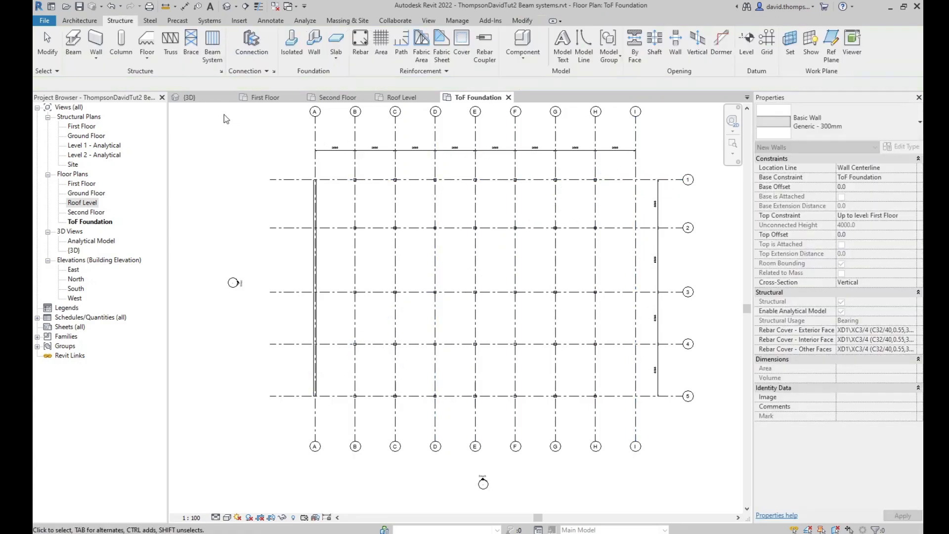
- Draw a second structural wall along grid I from grid 1 to grid 5
{"action": "left_click", "coordinate": [96, 59]}
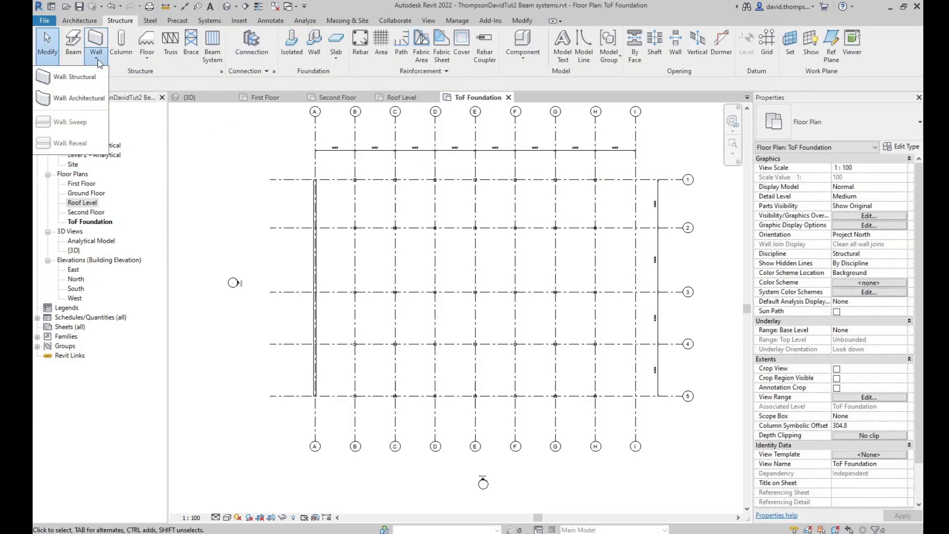
{"action": "left_click", "coordinate": [93, 79]}
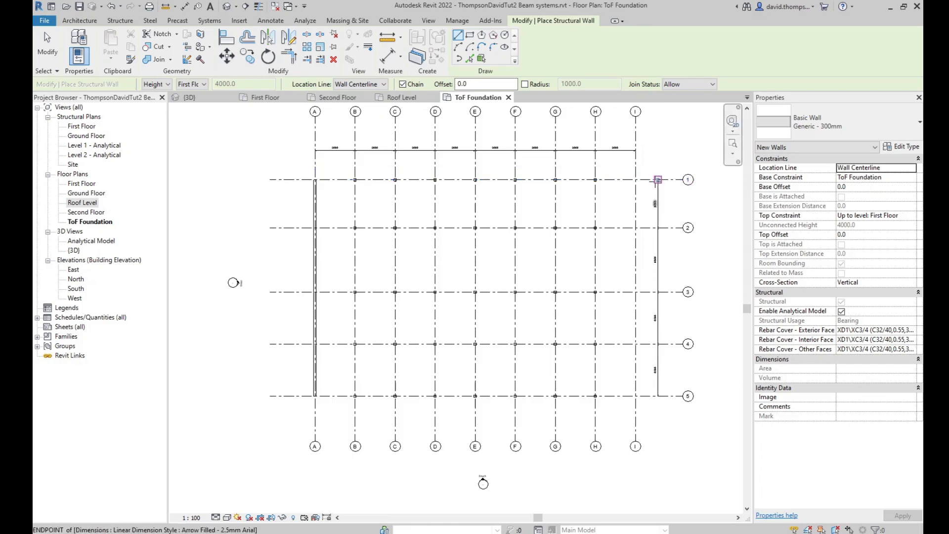
{"action": "left_click", "coordinate": [636, 179]}
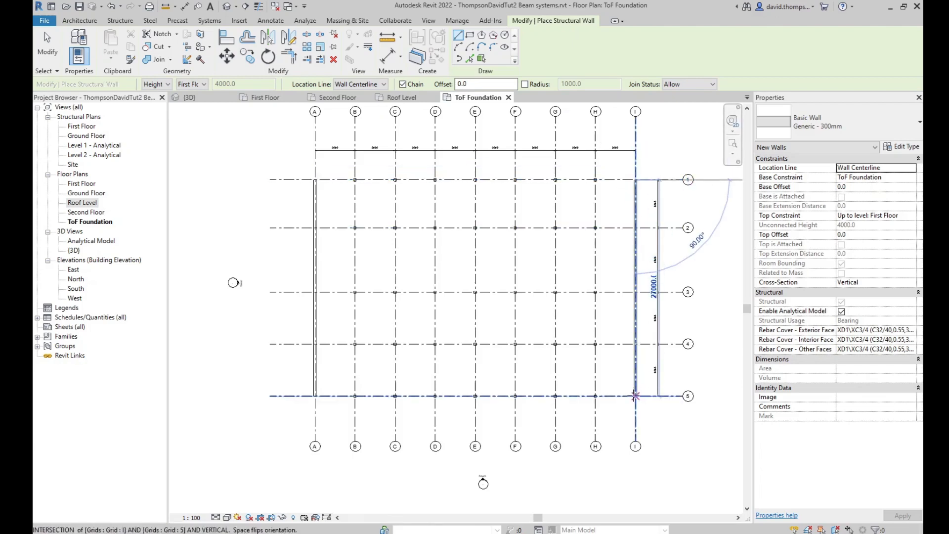
{"action": "left_click", "coordinate": [635, 396]}
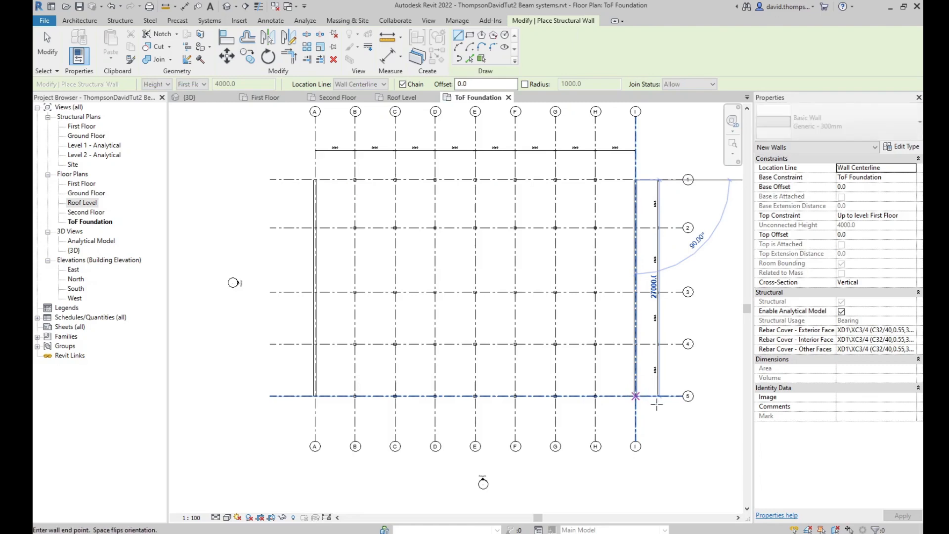
{"action": "key", "text": "Escape"}
{"action": "key", "text": "Escape"}
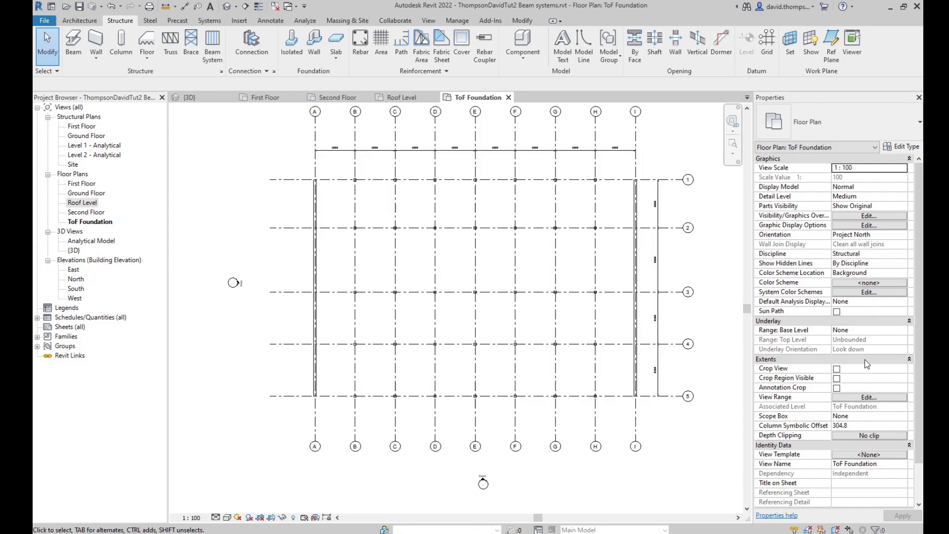
- Start another structural wall in the 3D view with base constraint First Floor and top constraint Up to level: Second Floor
{"action": "left_click", "coordinate": [208, 99]}
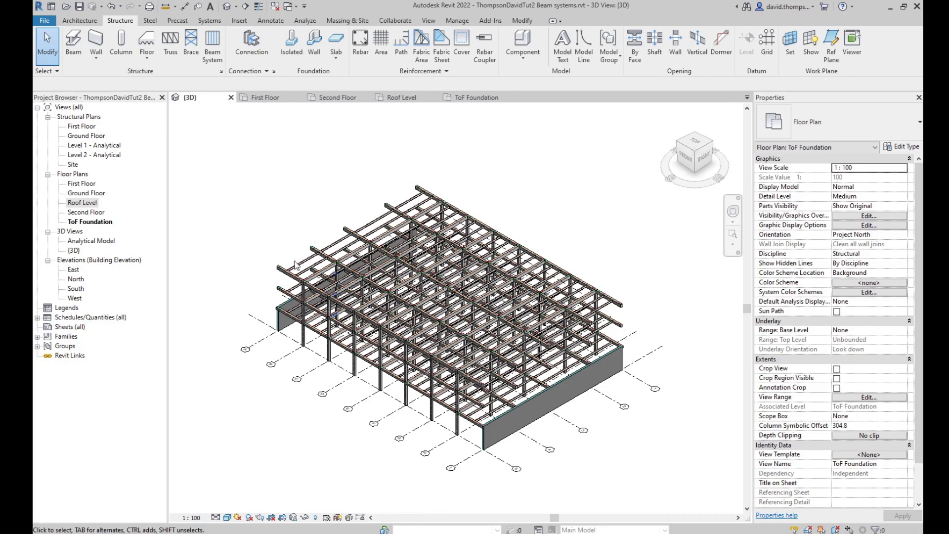
{"action": "scroll", "coordinate": [307, 333], "scroll_direction": "up", "scroll_amount": 2}
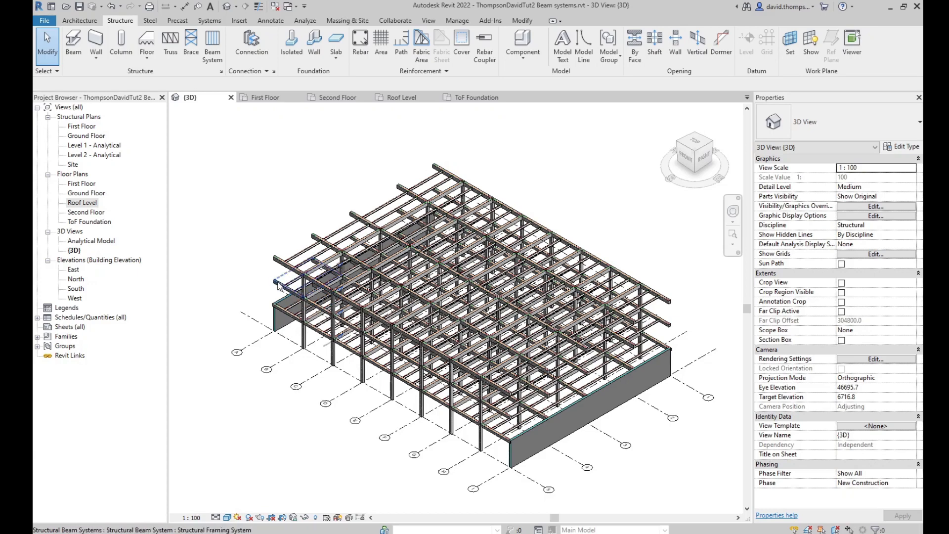
{"action": "scroll", "coordinate": [276, 295], "scroll_direction": "up", "scroll_amount": 4}
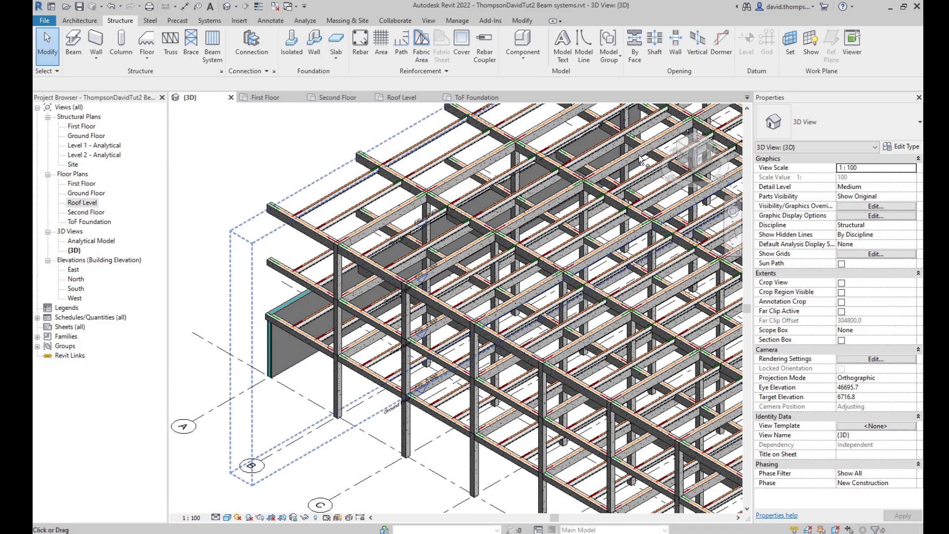
{"action": "left_click", "coordinate": [96, 57]}
{"action": "left_click", "coordinate": [93, 77]}
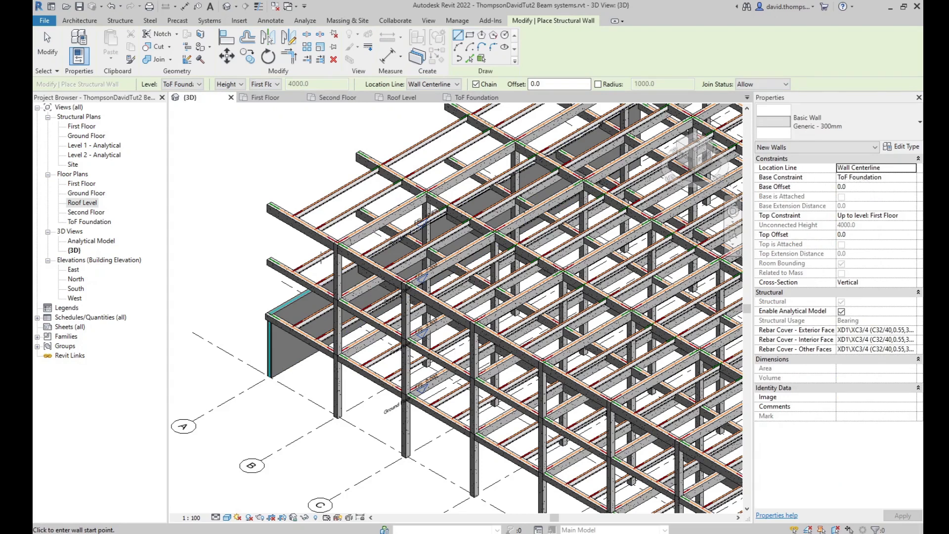
{"action": "left_click", "coordinate": [885, 178]}
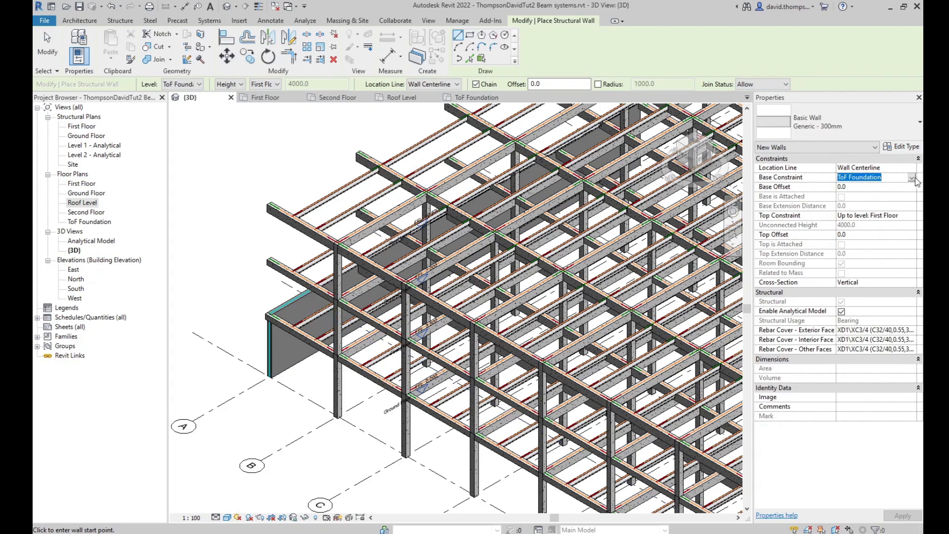
{"action": "left_click", "coordinate": [912, 178]}
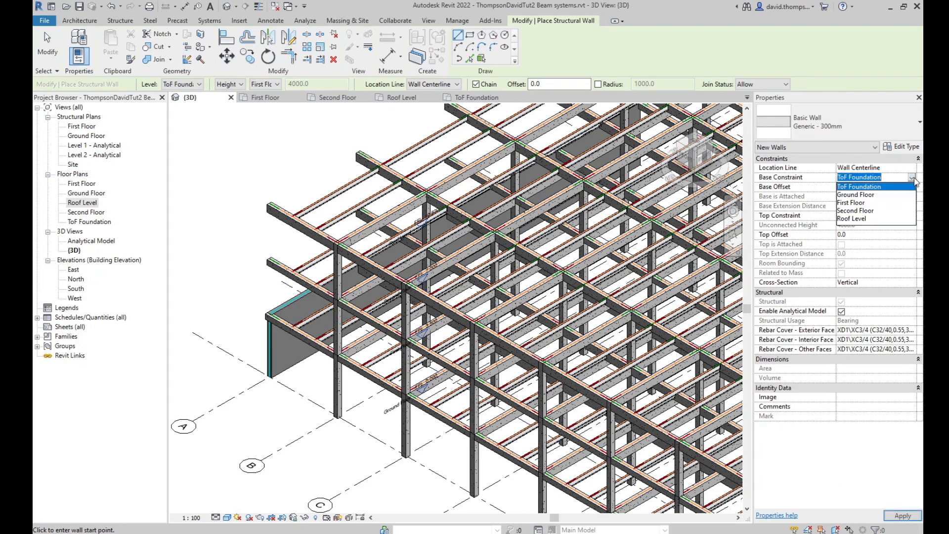
{"action": "left_click", "coordinate": [860, 203]}
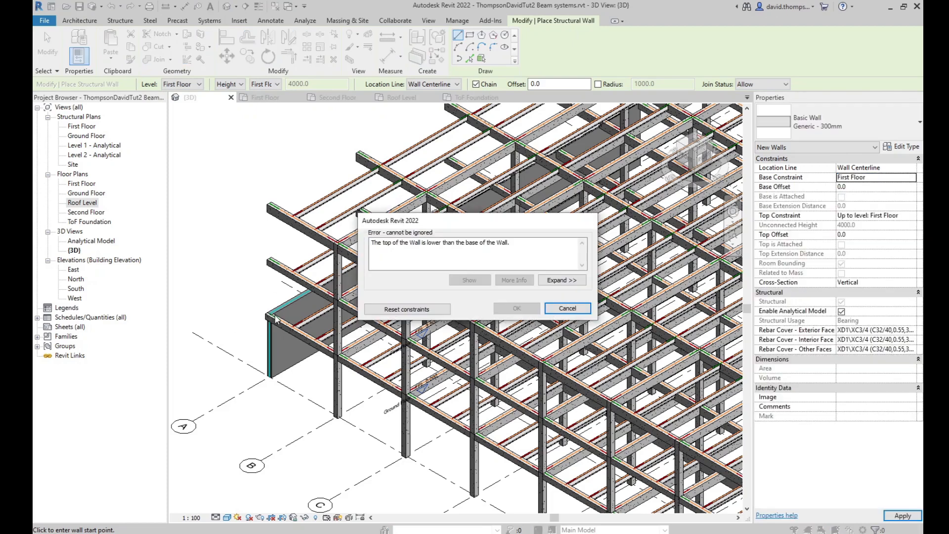
{"action": "left_click", "coordinate": [567, 307]}
{"action": "left_click", "coordinate": [875, 215]}
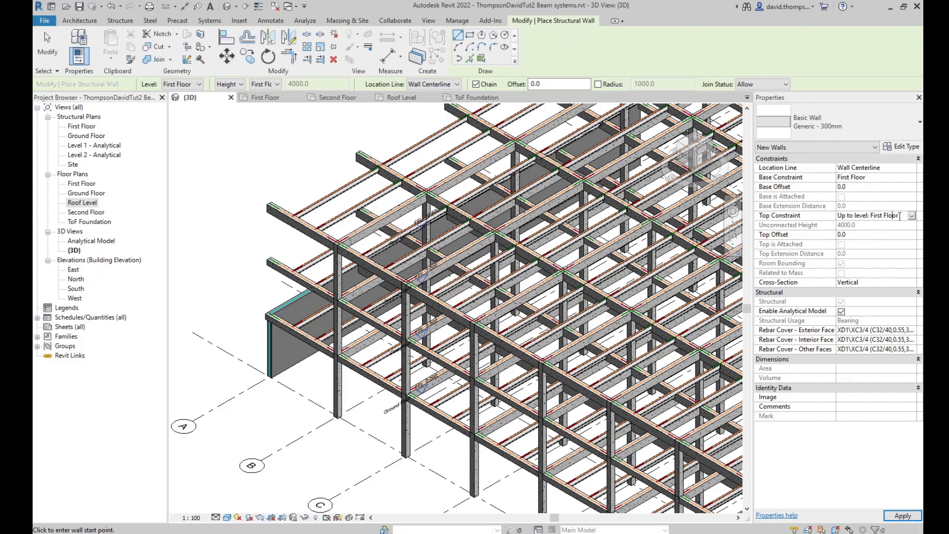
{"action": "left_click", "coordinate": [912, 215]}
{"action": "left_click", "coordinate": [886, 257]}
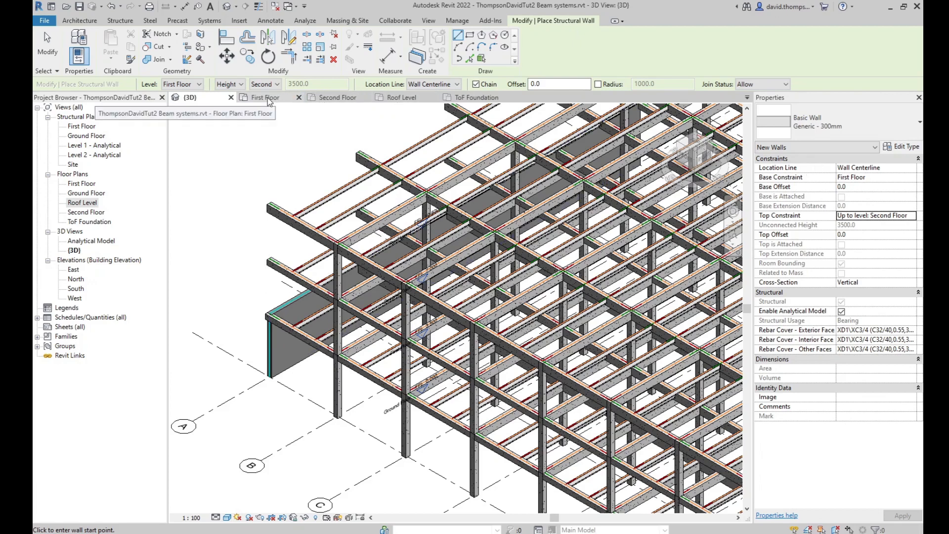
- Check the new wall's base and top constraints on the ToF Foundation, First Floor, Second Floor and Roof Level plans
{"action": "left_click", "coordinate": [494, 98]}
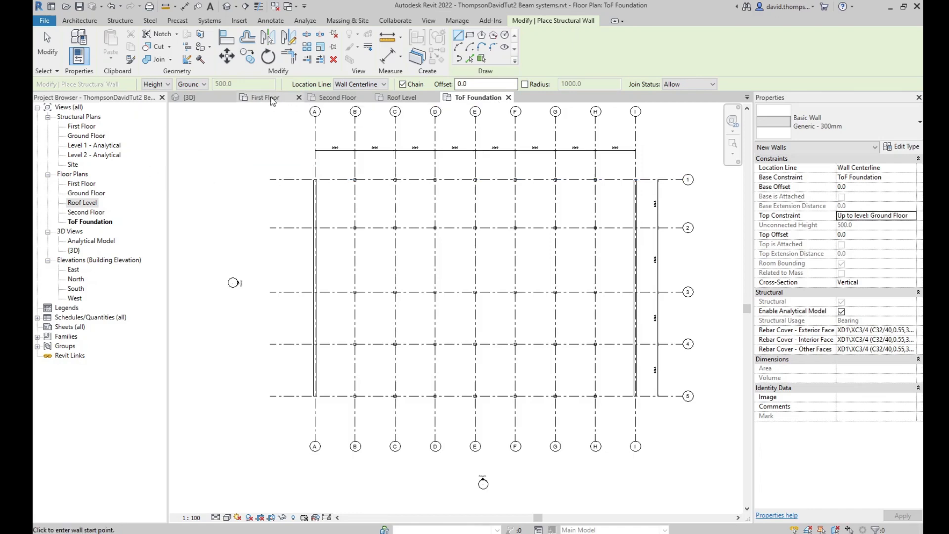
{"action": "left_click", "coordinate": [280, 101]}
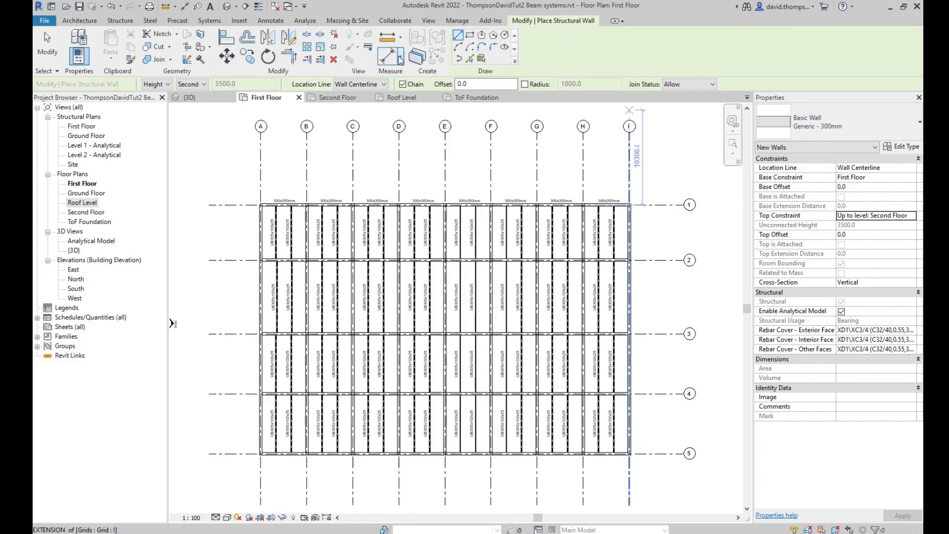
{"action": "left_click", "coordinate": [339, 98]}
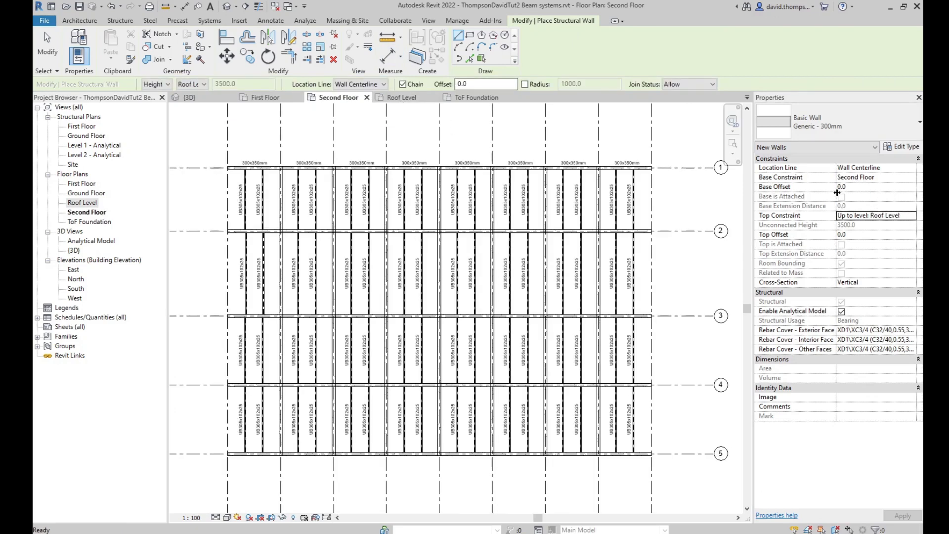
{"action": "left_click", "coordinate": [409, 101]}
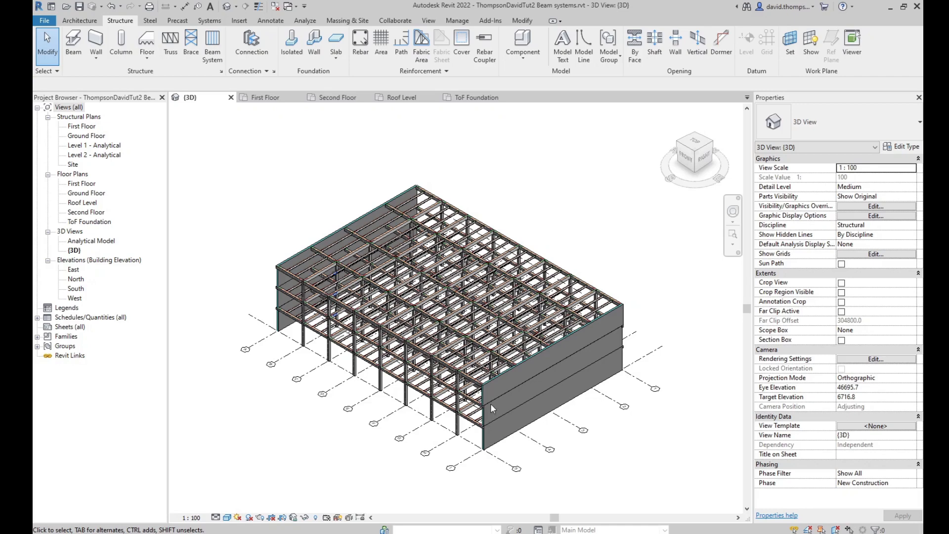
- On the First Floor plan, extend the grid A wall's end at grid 1 to the outer face of the edge beam
{"action": "scroll", "coordinate": [489, 407], "scroll_direction": "up", "scroll_amount": 4}
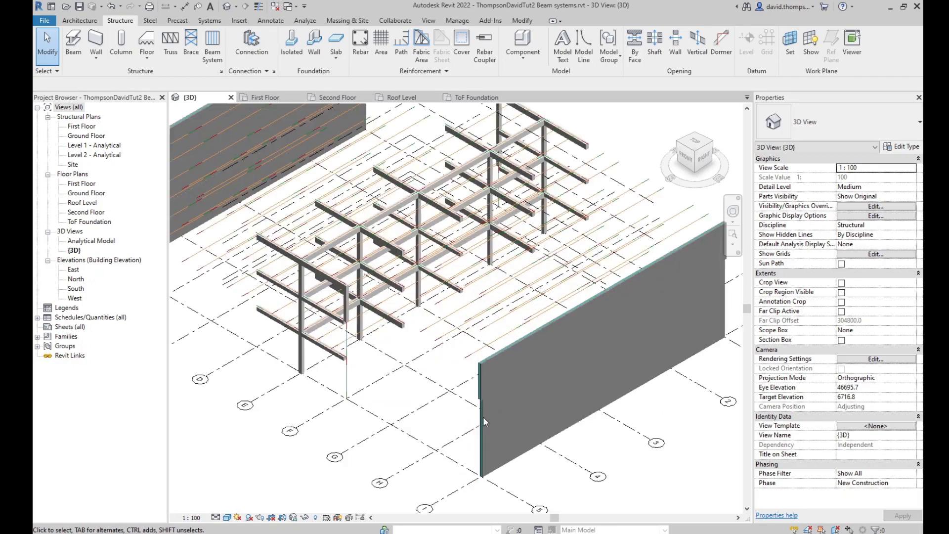
{"action": "scroll", "coordinate": [482, 419], "scroll_direction": "up", "scroll_amount": 1}
{"action": "scroll", "coordinate": [494, 440], "scroll_direction": "up", "scroll_amount": 2}
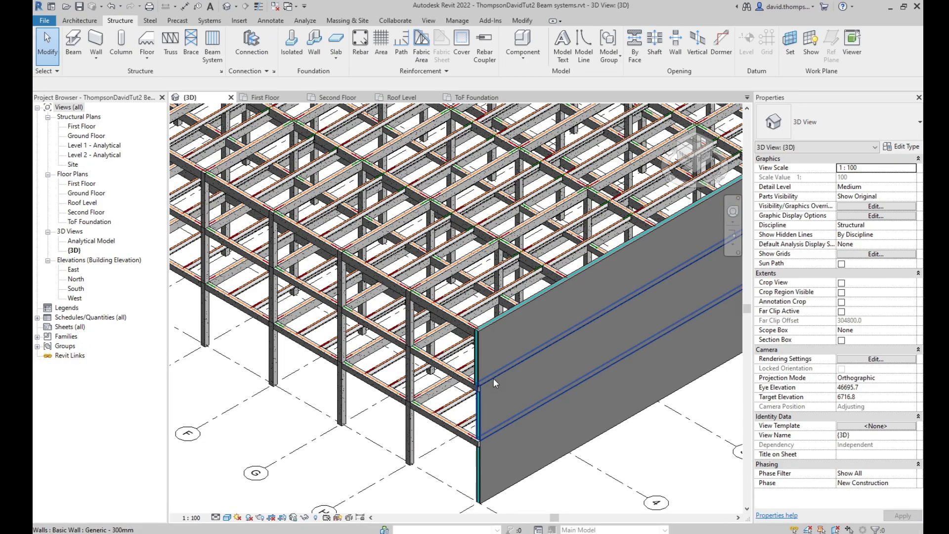
{"action": "scroll", "coordinate": [477, 396], "scroll_direction": "up", "scroll_amount": 1}
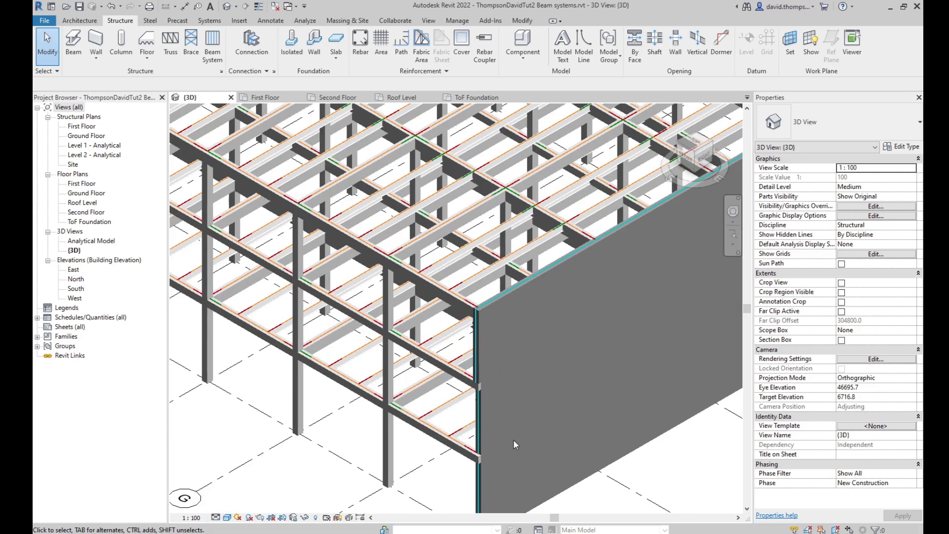
{"action": "middle_click_drag", "start_coordinate": [513, 440], "coordinate": [519, 371], "text": "shift"}
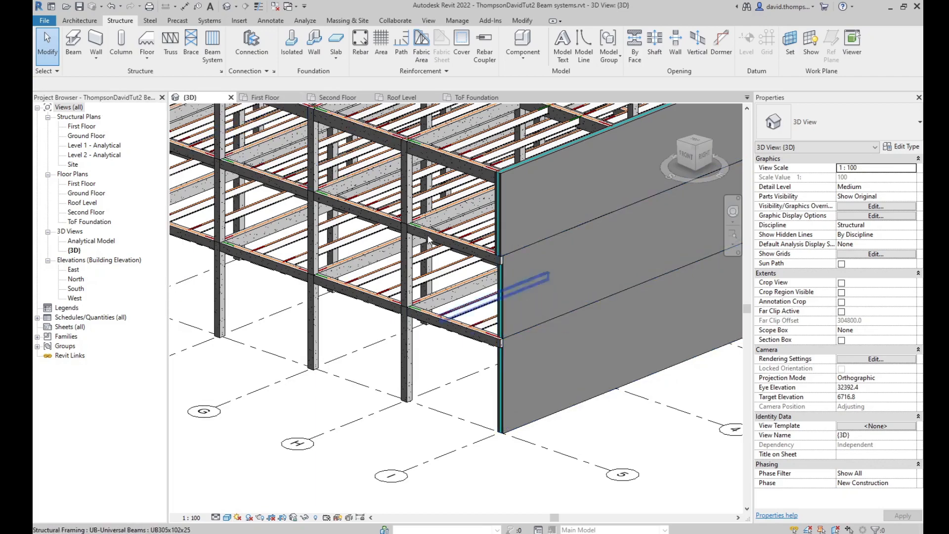
{"action": "left_click", "coordinate": [275, 98]}
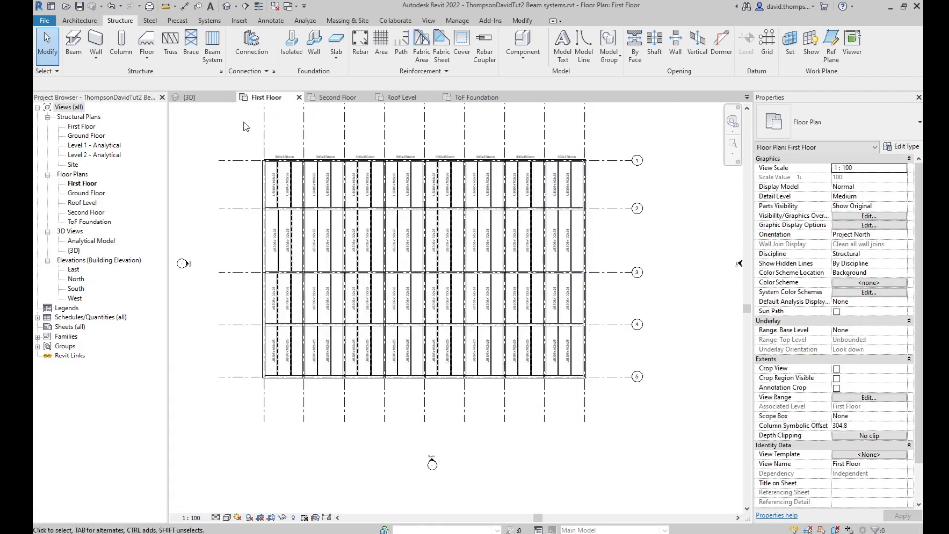
{"action": "scroll", "coordinate": [266, 158], "scroll_direction": "up", "scroll_amount": 1}
{"action": "scroll", "coordinate": [265, 158], "scroll_direction": "up", "scroll_amount": 4}
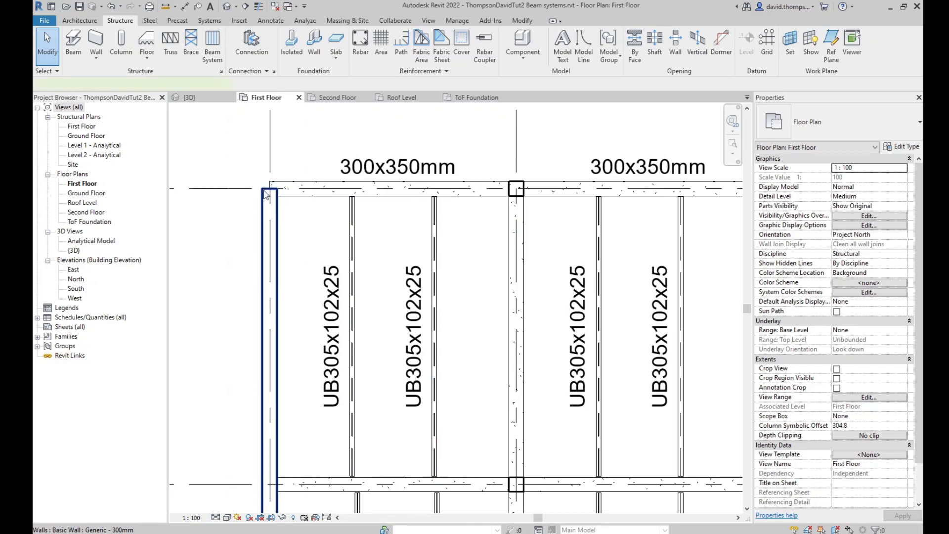
{"action": "left_click", "coordinate": [266, 194]}
{"action": "scroll", "coordinate": [259, 192], "scroll_direction": "up", "scroll_amount": 1}
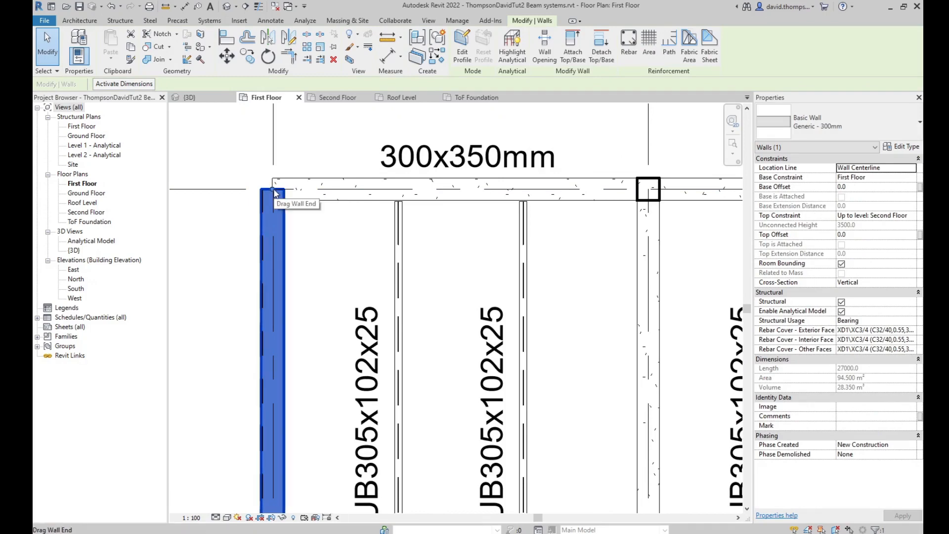
{"action": "left_click_drag", "start_coordinate": [275, 193], "coordinate": [271, 178]}
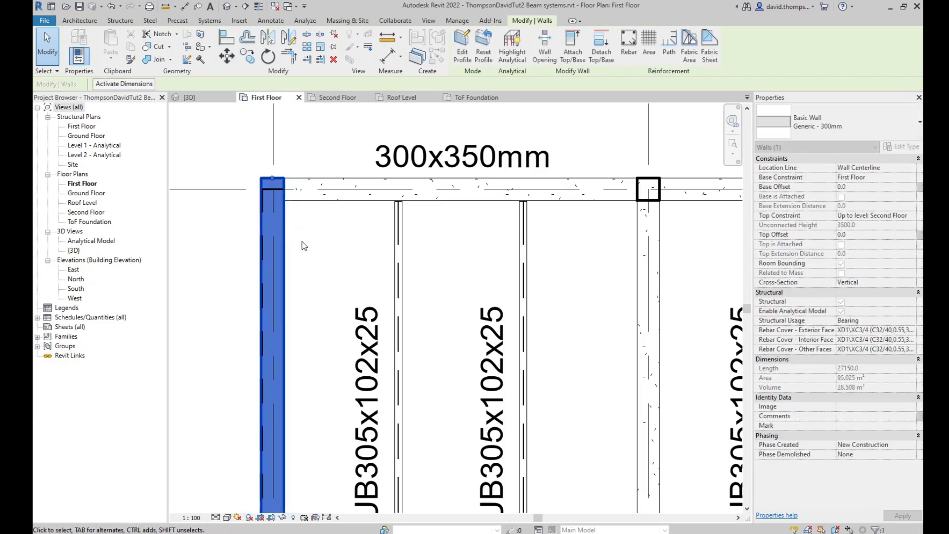
- Extend the grid A wall's end at grid 5 to the outer face of the edge beam on the First Floor plan
{"action": "scroll", "coordinate": [297, 235], "scroll_direction": "down", "scroll_amount": 5}
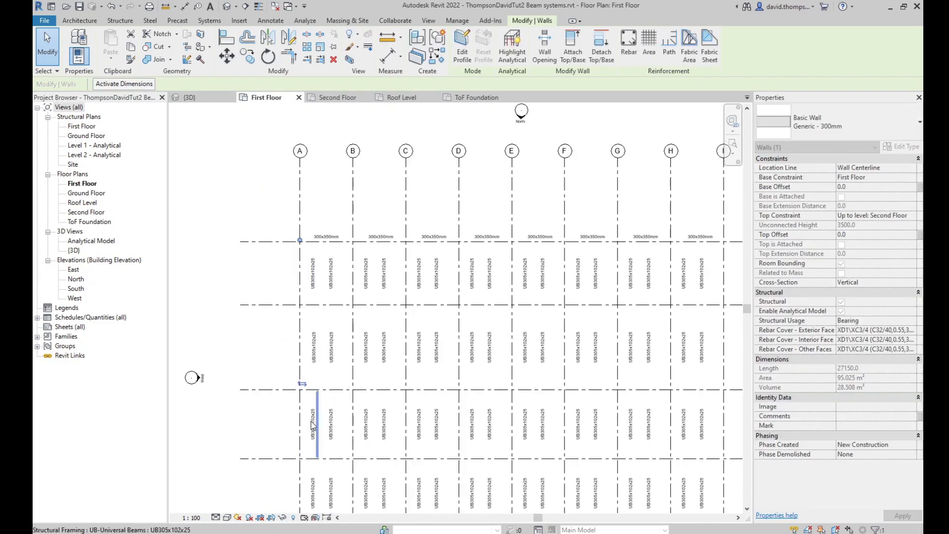
{"action": "middle_click_drag", "start_coordinate": [310, 458], "coordinate": [320, 360]}
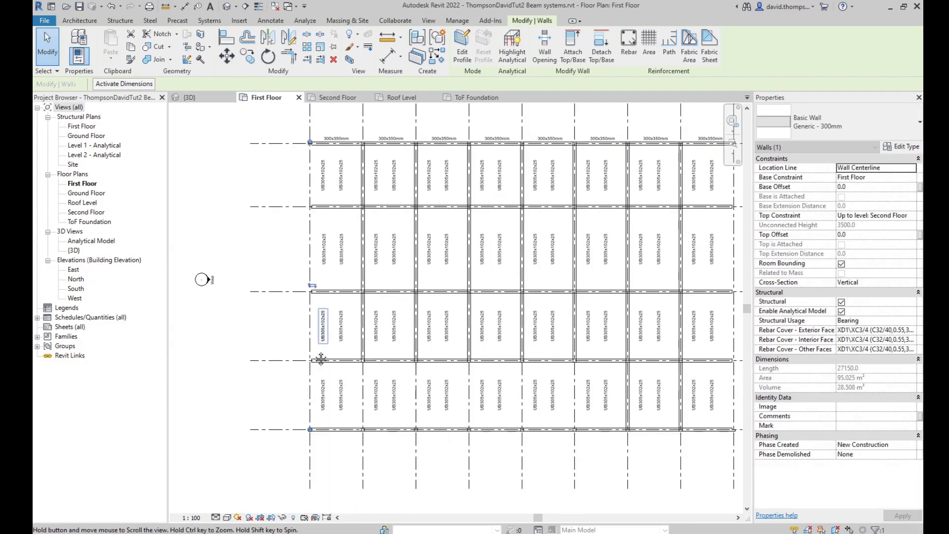
{"action": "scroll", "coordinate": [302, 439], "scroll_direction": "up", "scroll_amount": 5}
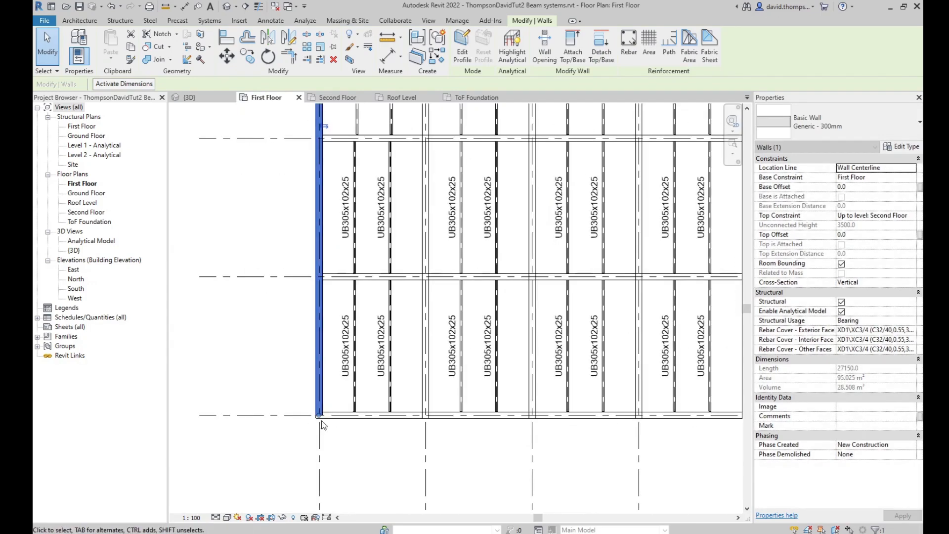
{"action": "scroll", "coordinate": [324, 415], "scroll_direction": "up", "scroll_amount": 3}
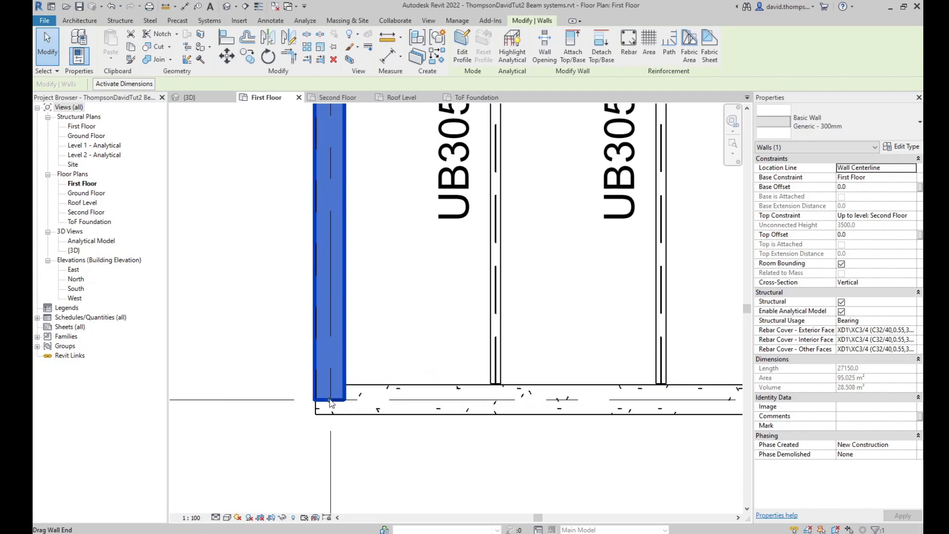
{"action": "left_click_drag", "start_coordinate": [331, 403], "coordinate": [330, 416]}
{"action": "key", "text": "Escape"}
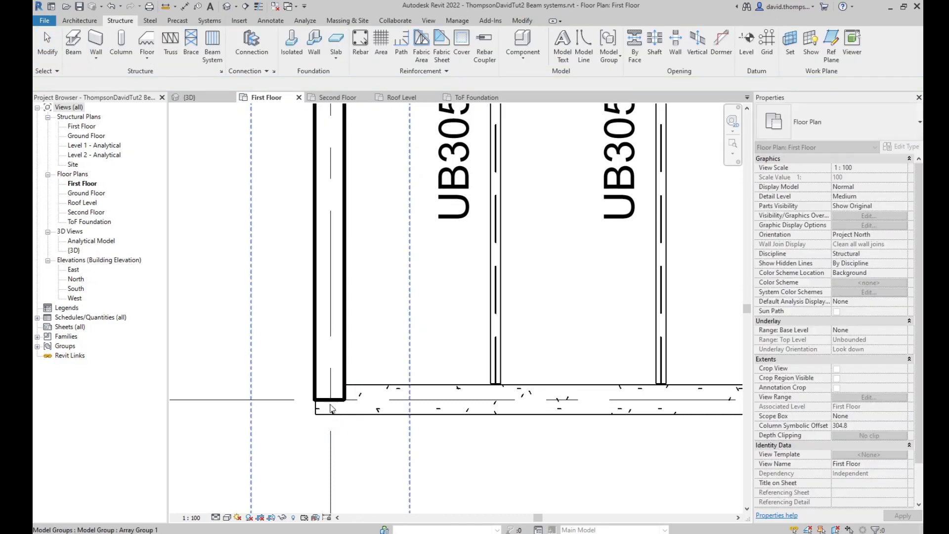
{"action": "scroll", "coordinate": [331, 401], "scroll_direction": "up", "scroll_amount": 2}
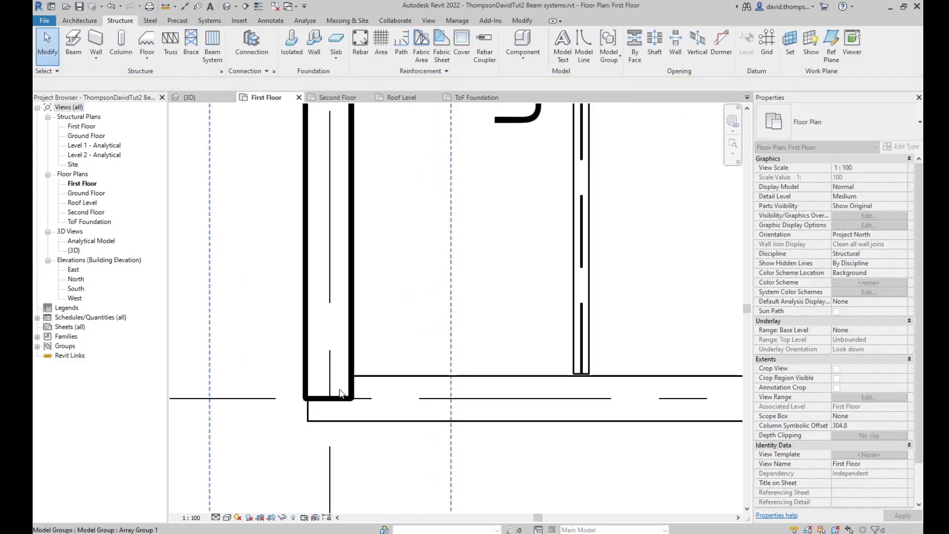
{"action": "left_click", "coordinate": [351, 355]}
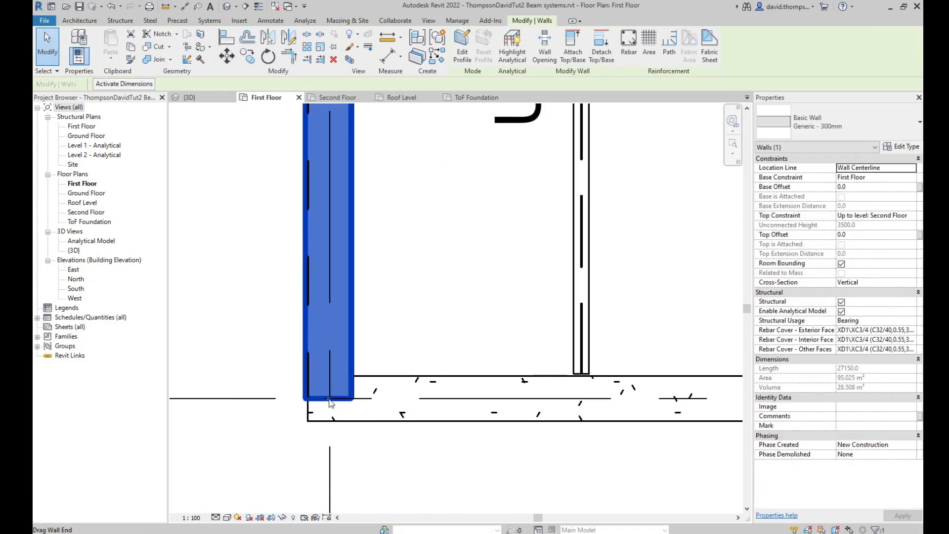
{"action": "left_click_drag", "start_coordinate": [329, 401], "coordinate": [329, 422]}
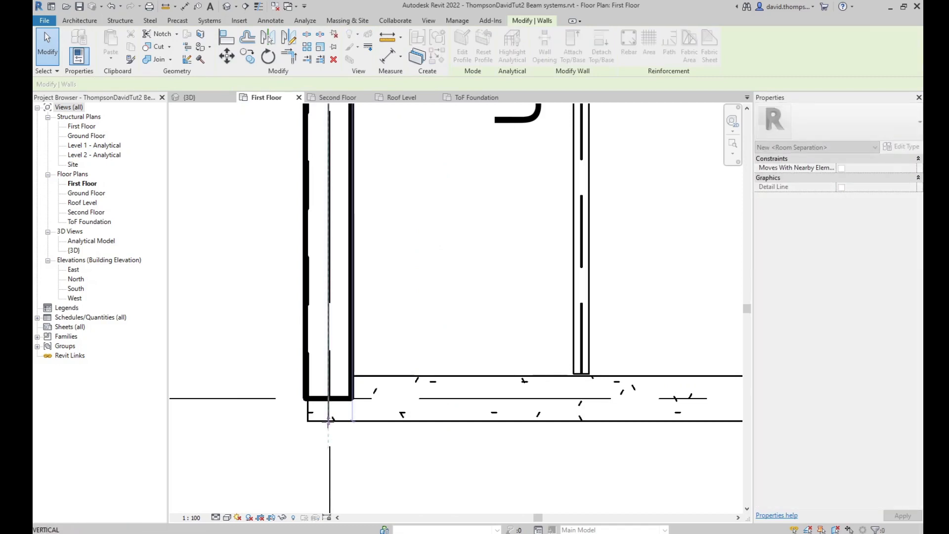
{"action": "left_click", "coordinate": [366, 433]}
- Extend the First Floor grid I wall's end at grid 5 to the outer face of the edge beam
{"action": "scroll", "coordinate": [415, 443], "scroll_direction": "down", "scroll_amount": 6}
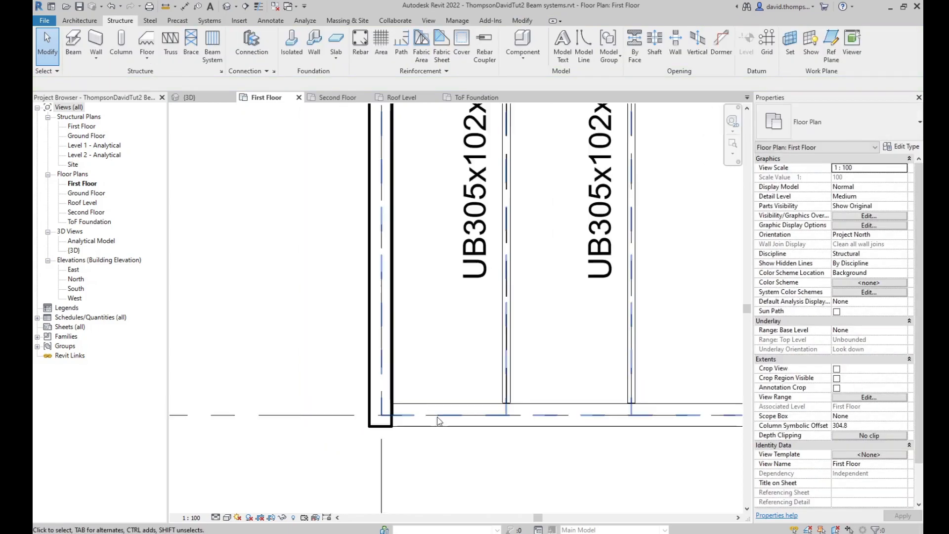
{"action": "scroll", "coordinate": [547, 374], "scroll_direction": "down", "scroll_amount": 1}
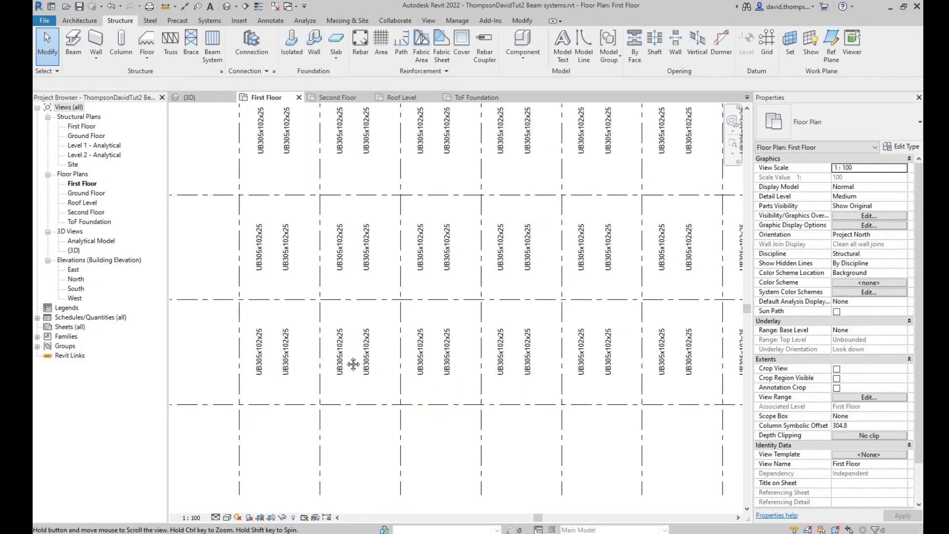
{"action": "middle_click_drag", "start_coordinate": [704, 366], "coordinate": [504, 364]}
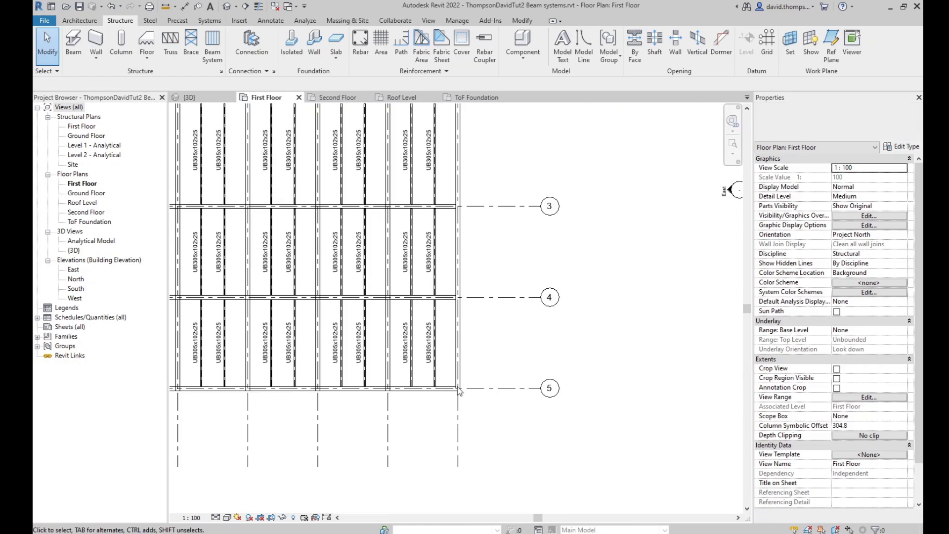
{"action": "scroll", "coordinate": [459, 391], "scroll_direction": "up", "scroll_amount": 5}
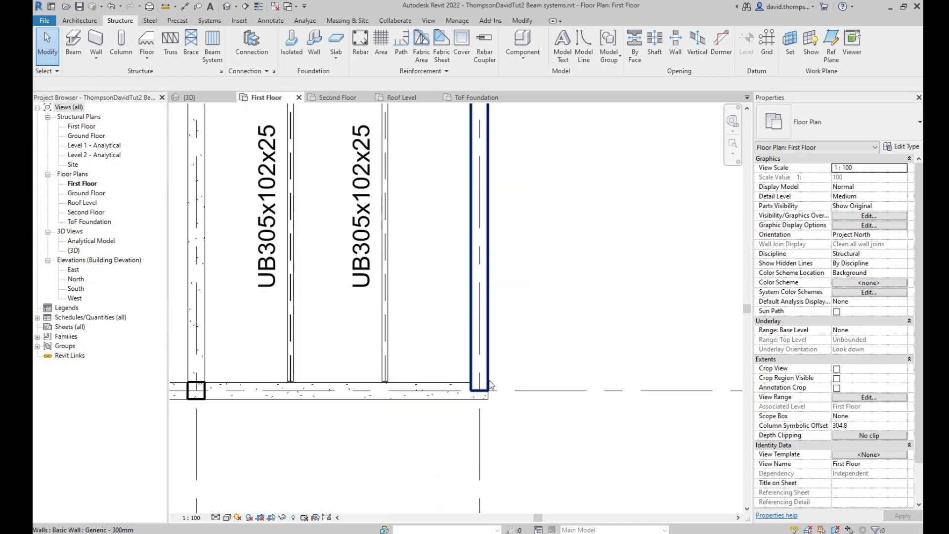
{"action": "left_click", "coordinate": [490, 388]}
{"action": "scroll", "coordinate": [485, 386], "scroll_direction": "up", "scroll_amount": 2}
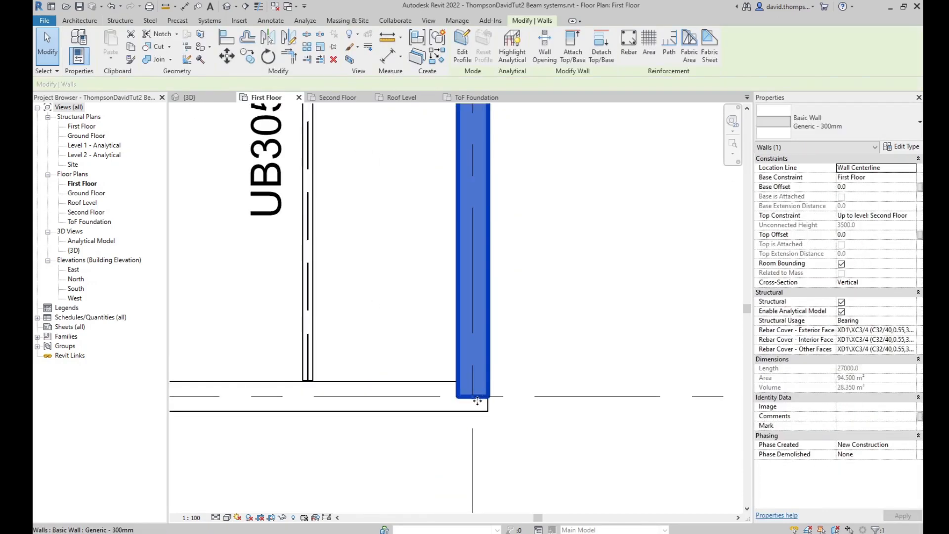
{"action": "left_click_drag", "start_coordinate": [474, 405], "coordinate": [473, 412]}
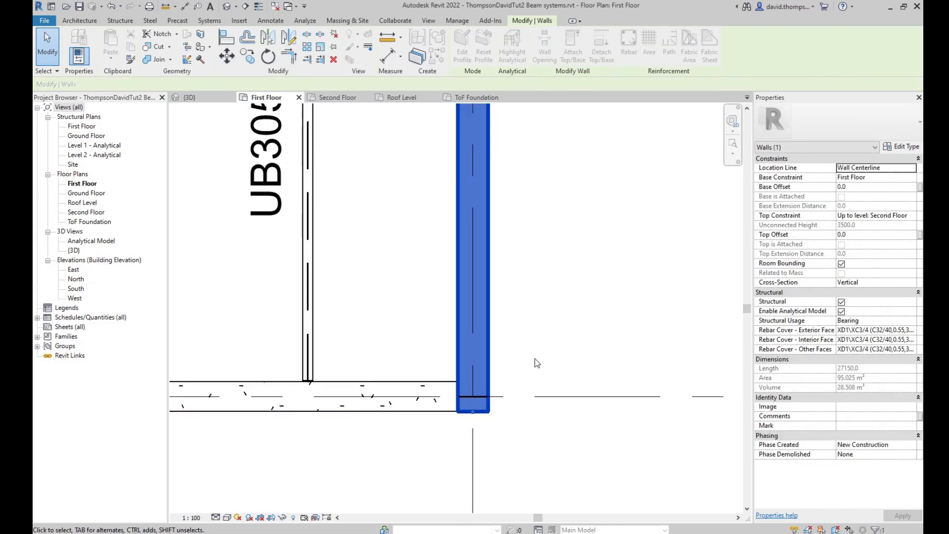
{"action": "left_click", "coordinate": [529, 346]}
- Extend the First Floor grid I wall's end at grid 1 to the outer face of the edge beam
{"action": "scroll", "coordinate": [545, 267], "scroll_direction": "down", "scroll_amount": 5}
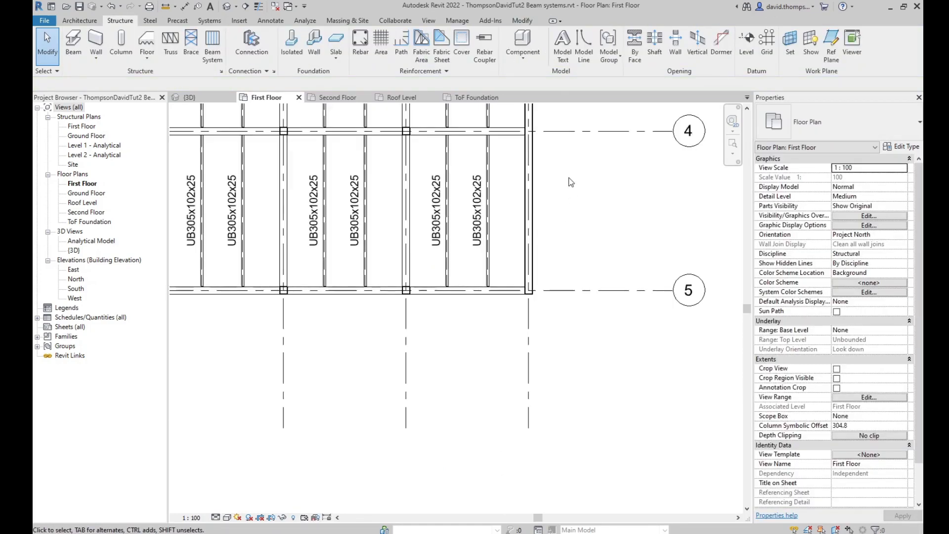
{"action": "middle_click_drag", "start_coordinate": [568, 182], "coordinate": [542, 412]}
{"action": "middle_click_drag", "start_coordinate": [530, 191], "coordinate": [511, 301]}
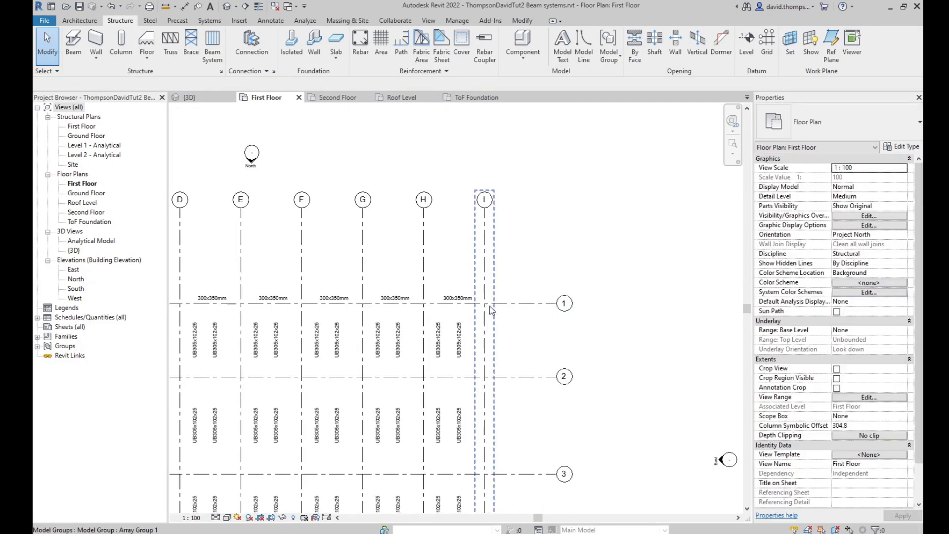
{"action": "scroll", "coordinate": [492, 308], "scroll_direction": "up", "scroll_amount": 6}
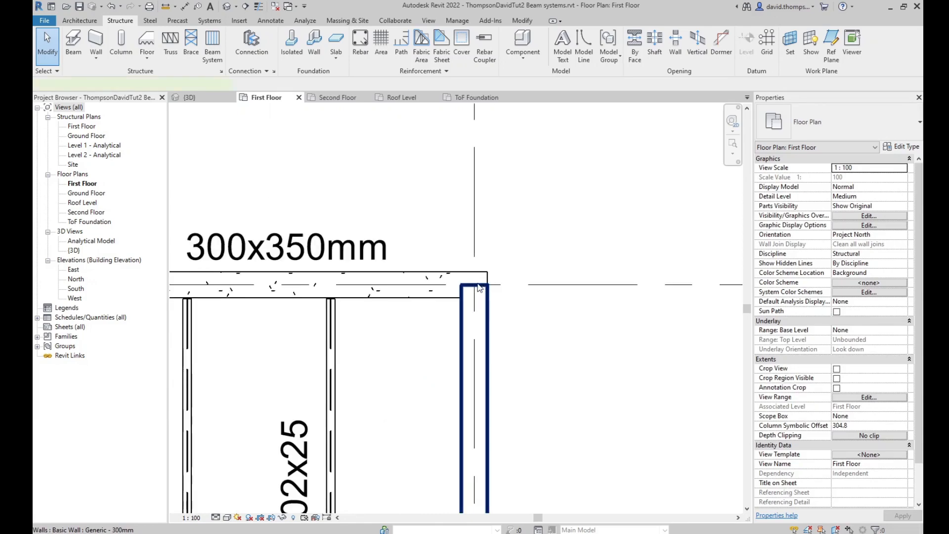
{"action": "left_click", "coordinate": [478, 287]}
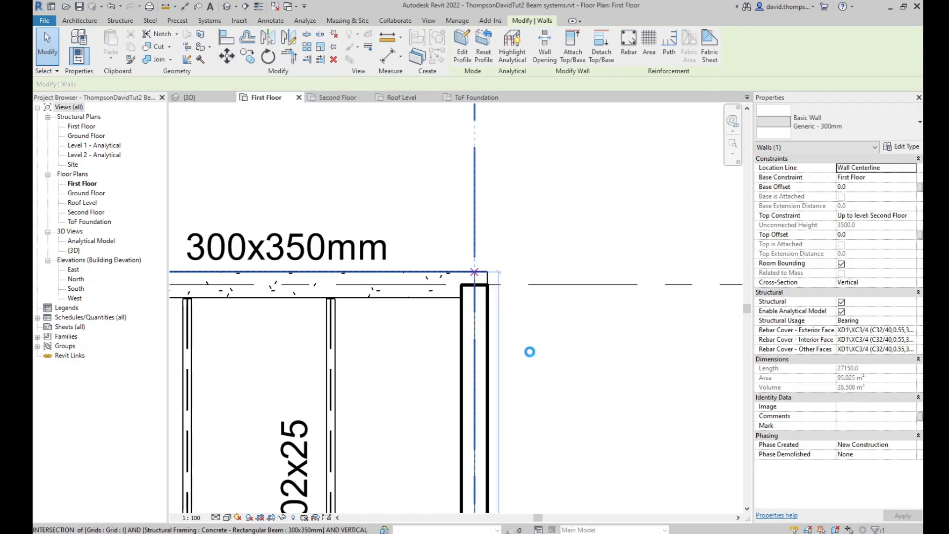
{"action": "left_click", "coordinate": [565, 365]}
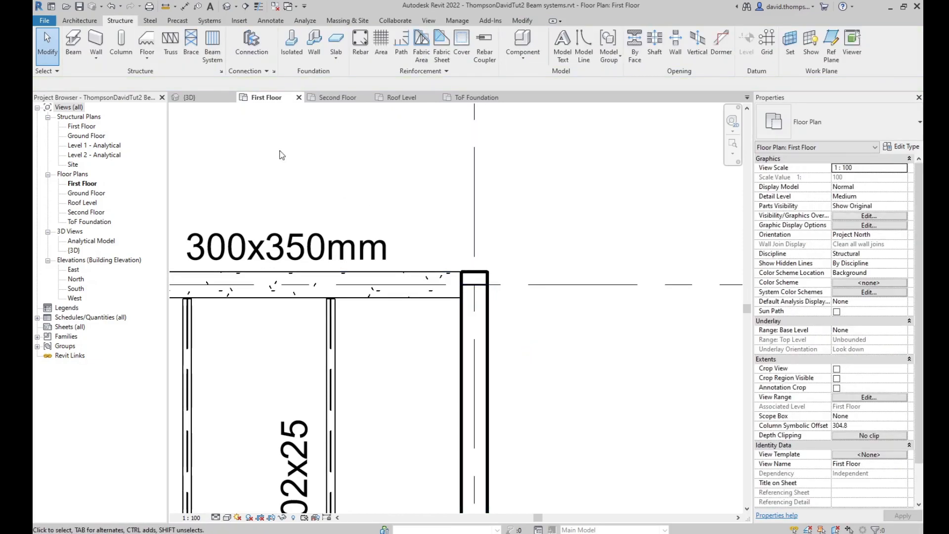
- Examine the end walls along grids A and I in the 3D view and on the Second Floor and ToF Foundation plans
{"action": "left_click", "coordinate": [201, 99]}
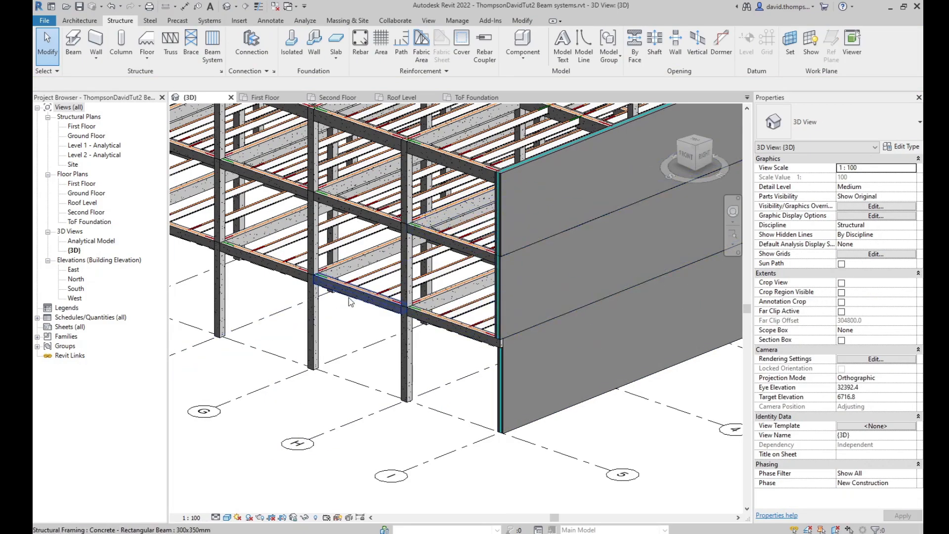
{"action": "middle_click_drag", "start_coordinate": [396, 306], "coordinate": [491, 331]}
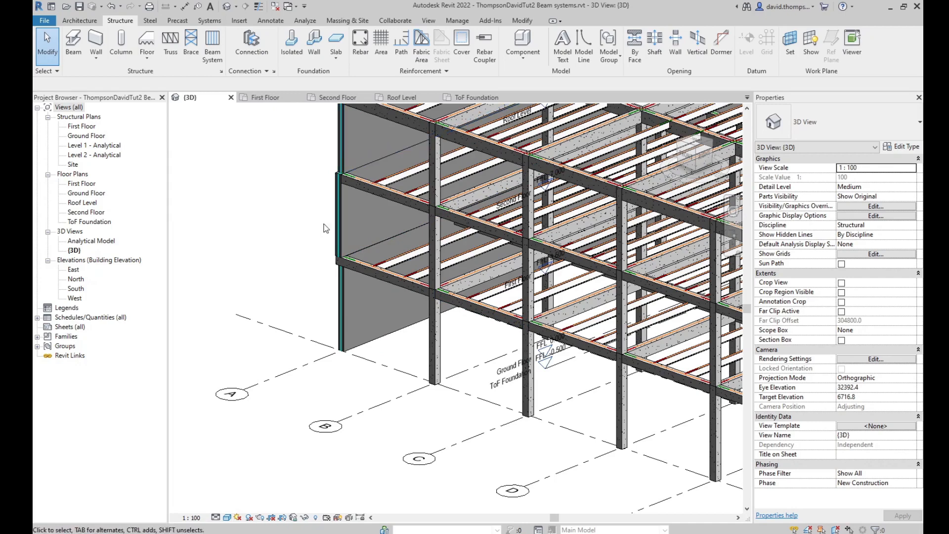
{"action": "left_click", "coordinate": [326, 100]}
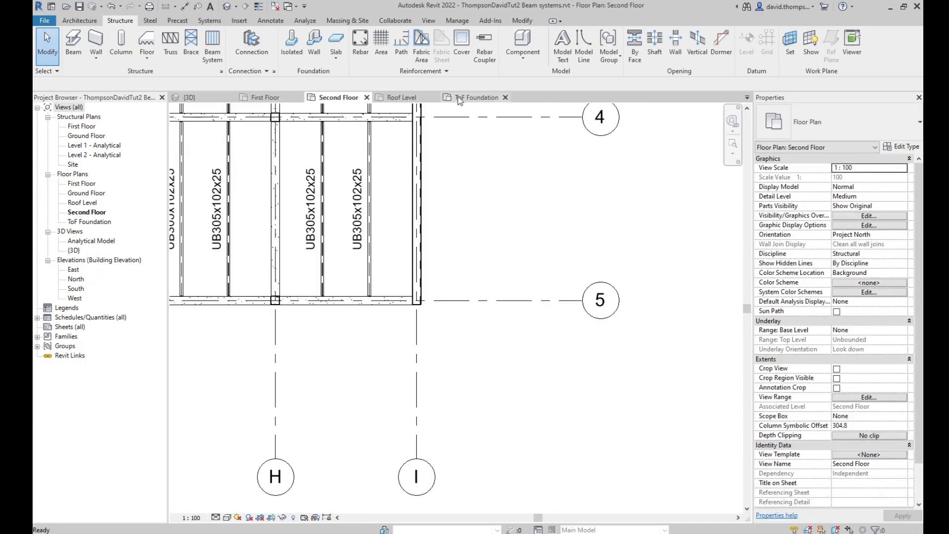
{"action": "left_click", "coordinate": [459, 98]}
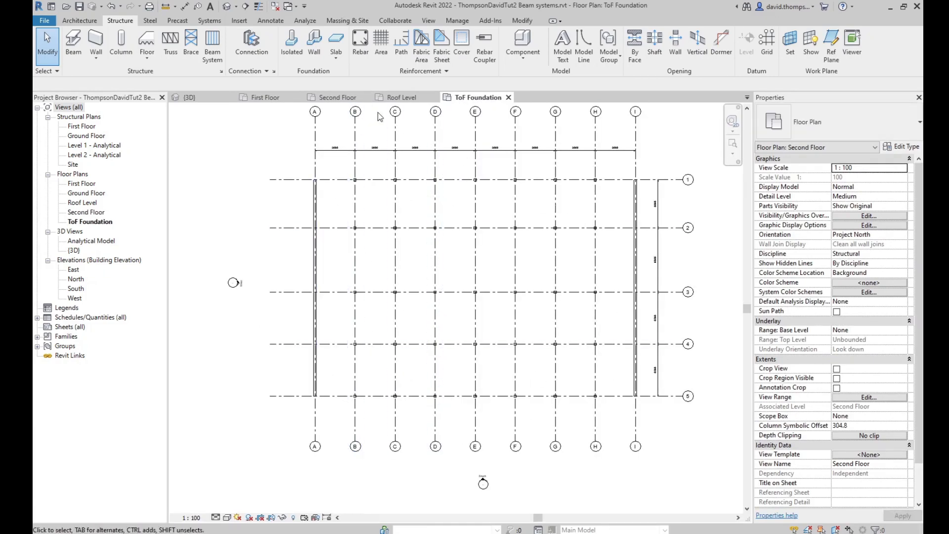
{"action": "left_click", "coordinate": [341, 98]}
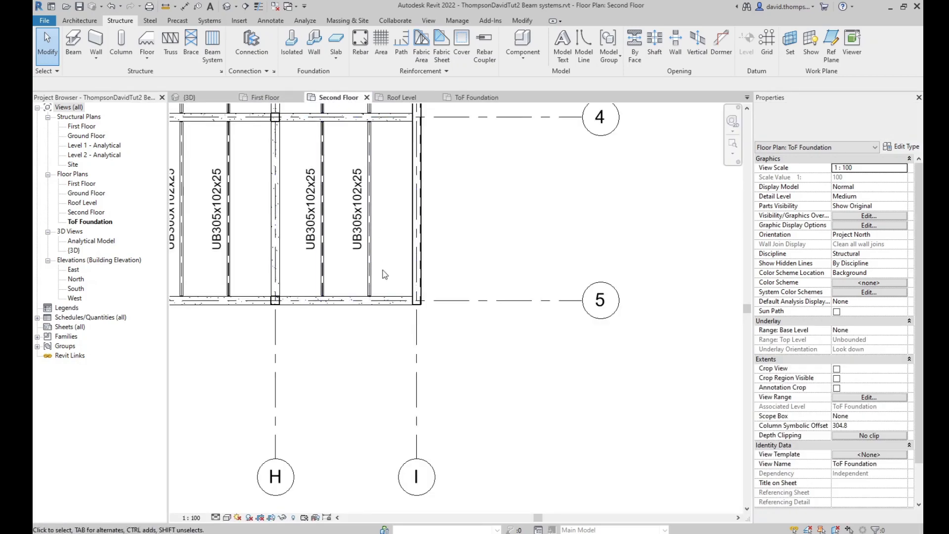
{"action": "scroll", "coordinate": [432, 169], "scroll_direction": "down", "scroll_amount": 3}
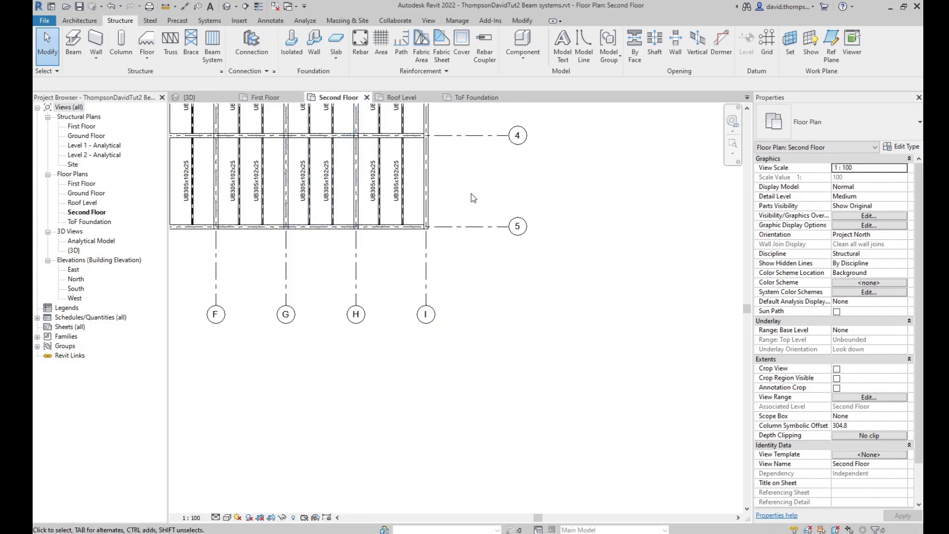
{"action": "middle_click_drag", "start_coordinate": [472, 193], "coordinate": [518, 465]}
{"action": "middle_click_drag", "start_coordinate": [481, 174], "coordinate": [491, 288]}
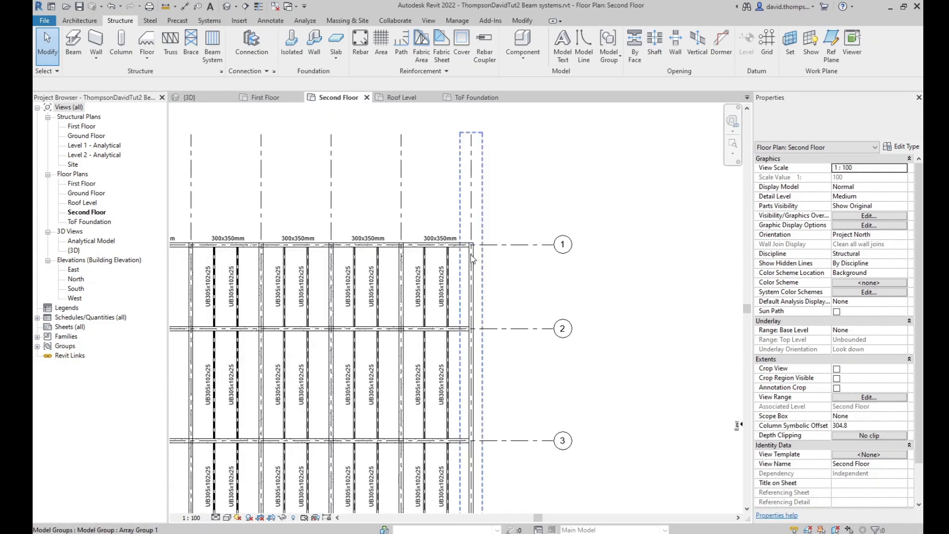
{"action": "left_click", "coordinate": [266, 97]}
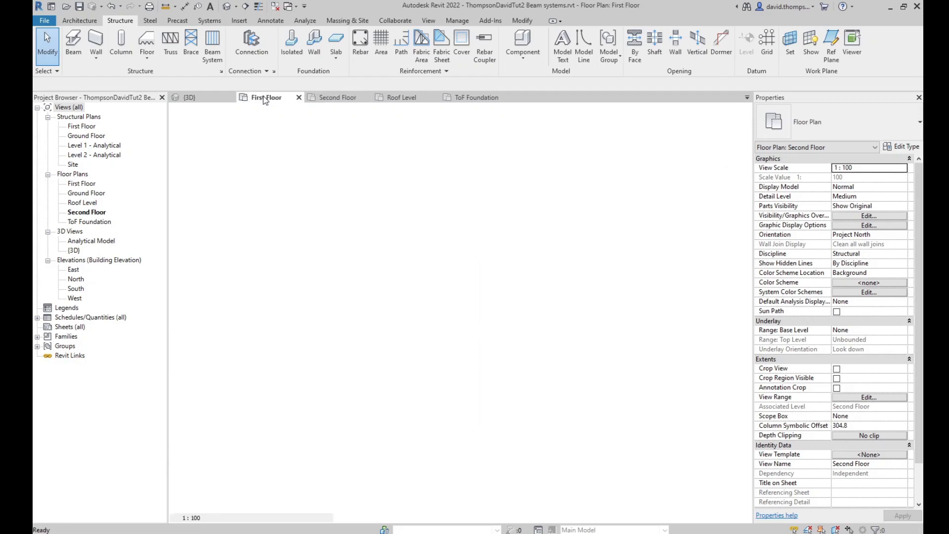
- On the Second Floor plan, extend the grid A wall's end at grid 5 to the outer face of the edge beam
{"action": "left_click", "coordinate": [337, 98]}
{"action": "middle_click_drag", "start_coordinate": [451, 246], "coordinate": [643, 251]}
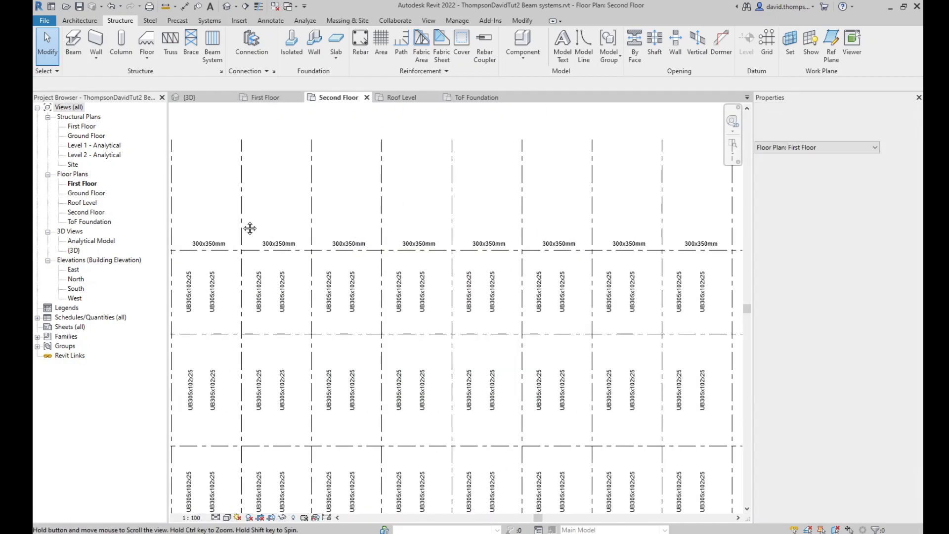
{"action": "middle_click_drag", "start_coordinate": [250, 229], "coordinate": [579, 236]}
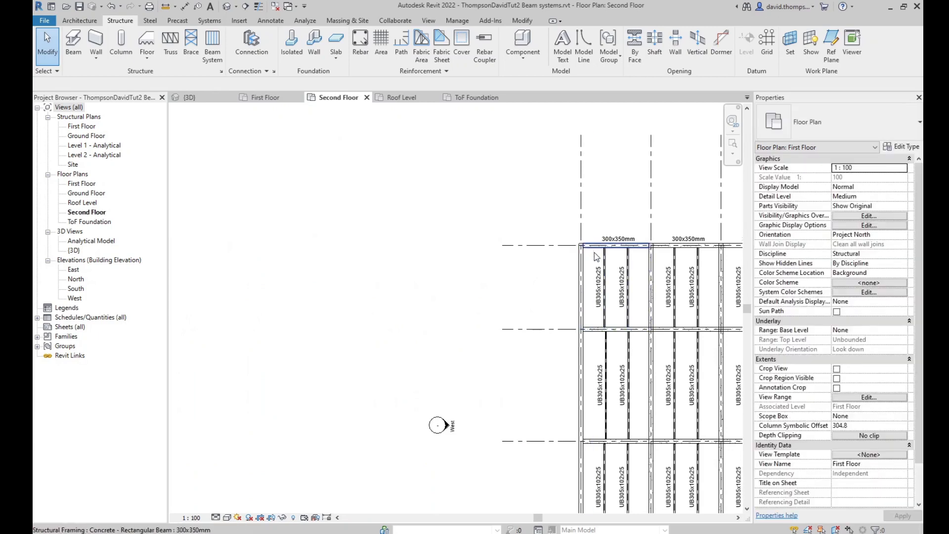
{"action": "middle_click_drag", "start_coordinate": [589, 360], "coordinate": [529, 257]}
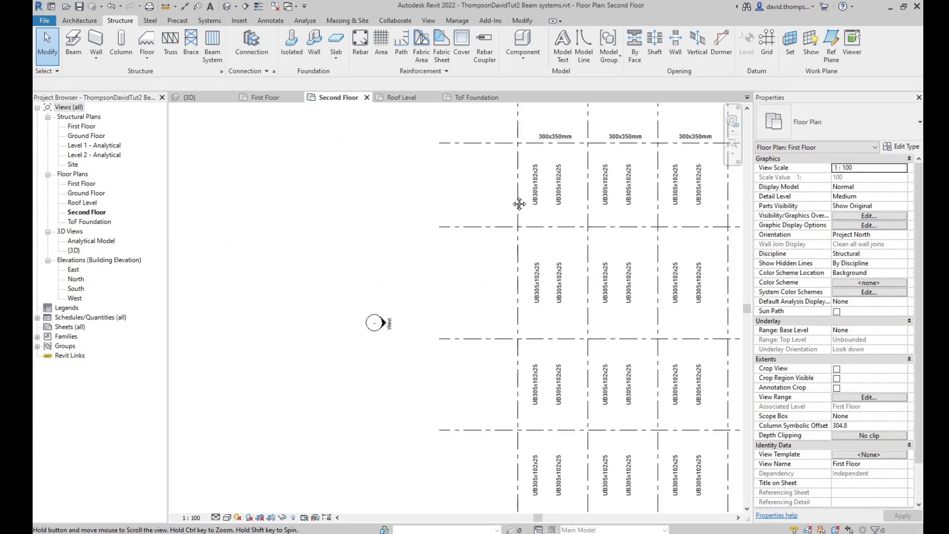
{"action": "middle_click_drag", "start_coordinate": [529, 375], "coordinate": [513, 317]}
{"action": "middle_click_drag", "start_coordinate": [521, 387], "coordinate": [511, 257]}
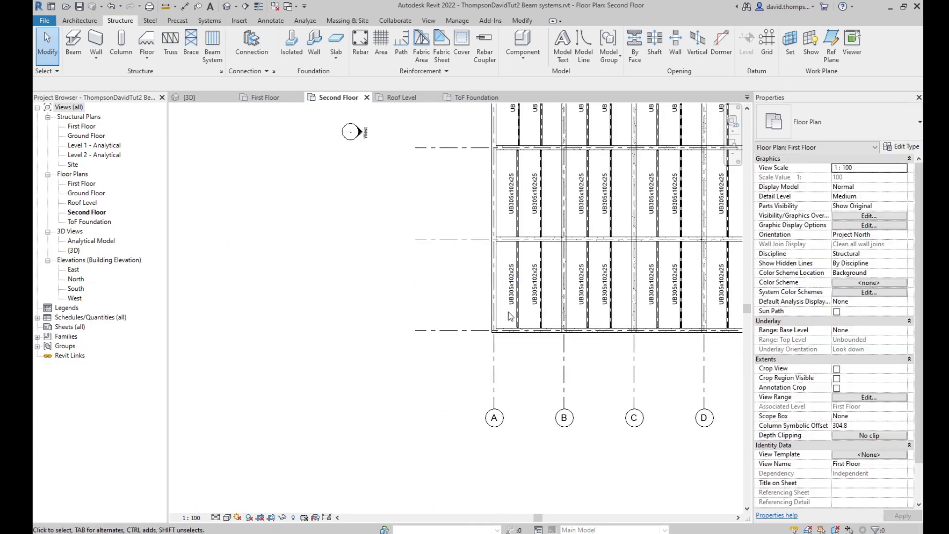
{"action": "scroll", "coordinate": [507, 310], "scroll_direction": "up", "scroll_amount": 3}
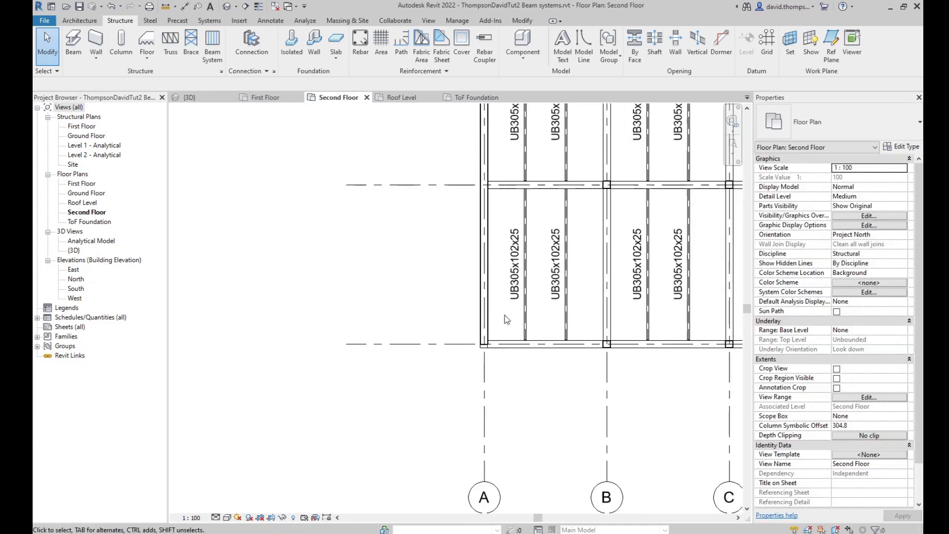
{"action": "left_click", "coordinate": [487, 336]}
{"action": "scroll", "coordinate": [491, 333], "scroll_direction": "up", "scroll_amount": 3}
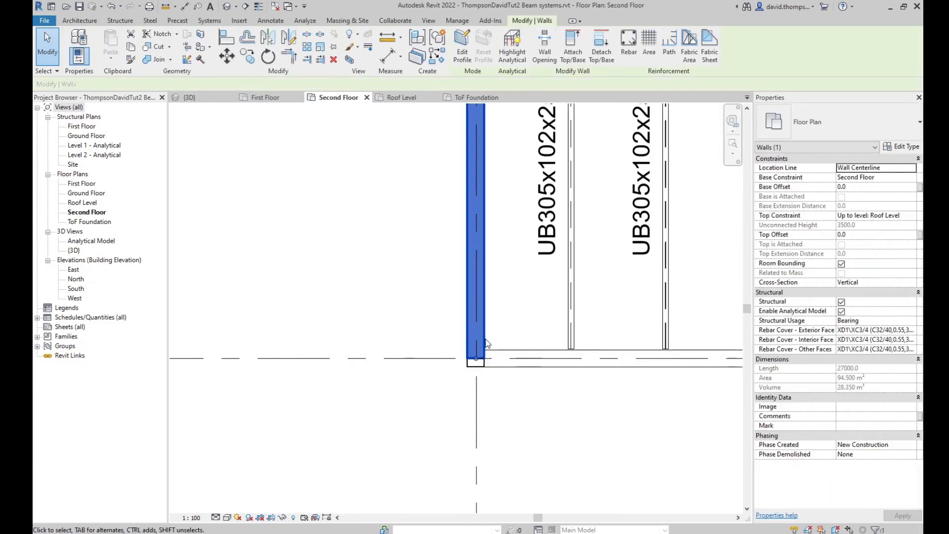
{"action": "left_click_drag", "start_coordinate": [481, 364], "coordinate": [475, 367]}
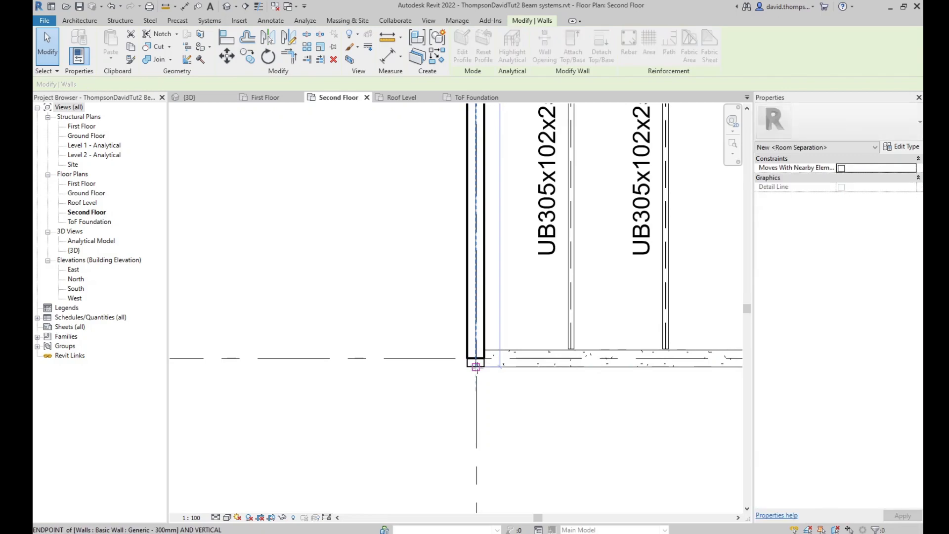
{"action": "left_click", "coordinate": [530, 397]}
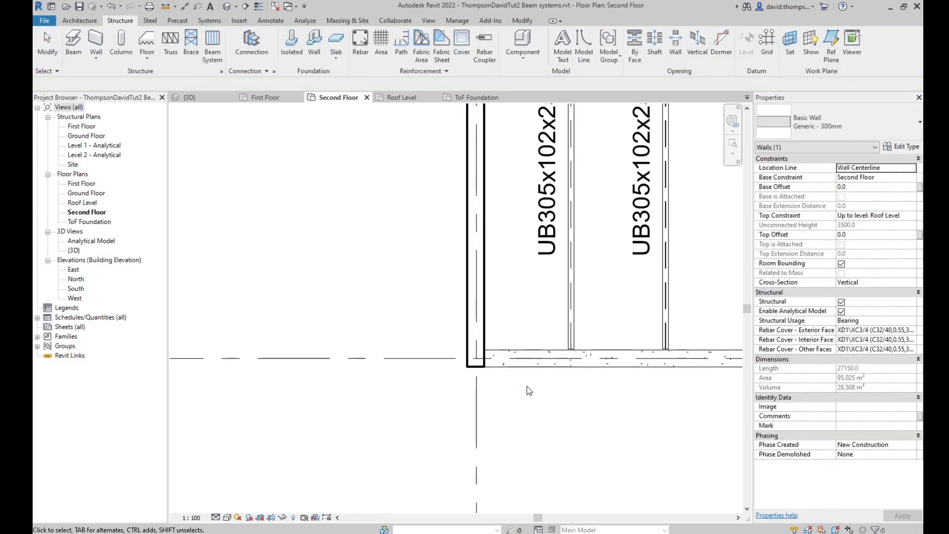
- Examine the grid I wall's ends at grids 5 and 1 on the Second Floor plan
{"action": "scroll", "coordinate": [527, 387], "scroll_direction": "down", "scroll_amount": 3}
{"action": "middle_click_drag", "start_coordinate": [630, 358], "coordinate": [316, 329]}
{"action": "mouse_move", "coordinate": [722, 334]}
{"action": "middle_mouse_down"}
{"action": "mouse_move", "coordinate": [645, 322]}
{"action": "mouse_move", "coordinate": [504, 334]}
{"action": "mouse_move", "coordinate": [451, 313]}
{"action": "mouse_move", "coordinate": [249, 304]}
{"action": "middle_mouse_up"}
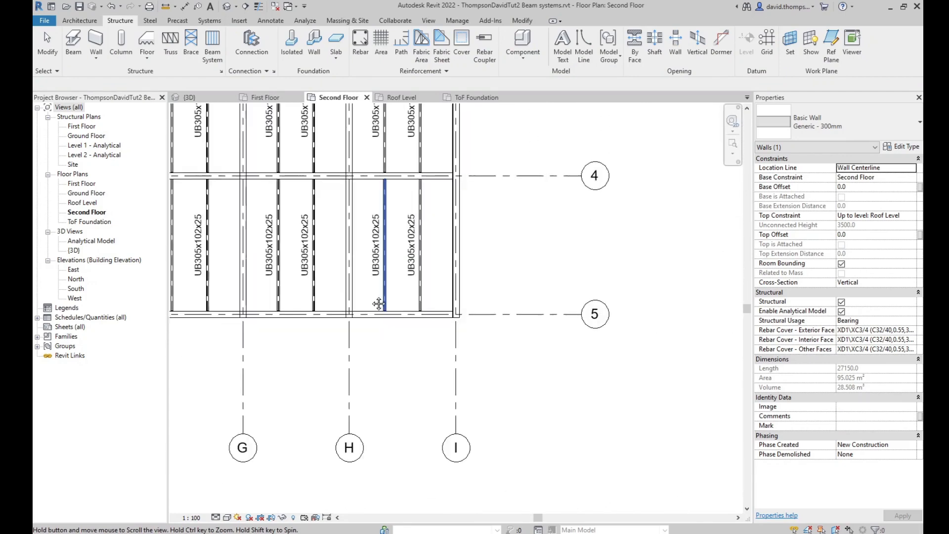
{"action": "key", "text": "Escape"}
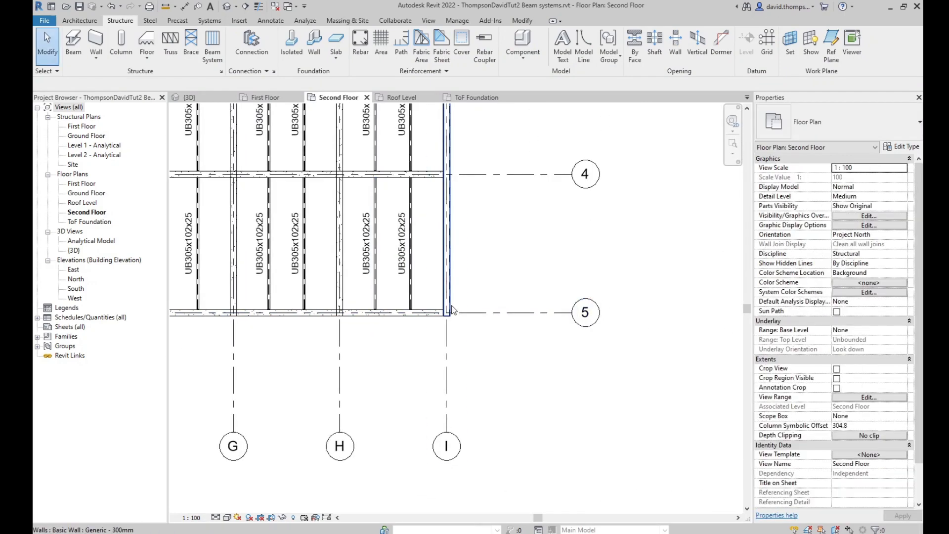
{"action": "middle_click_drag", "start_coordinate": [491, 275], "coordinate": [509, 440]}
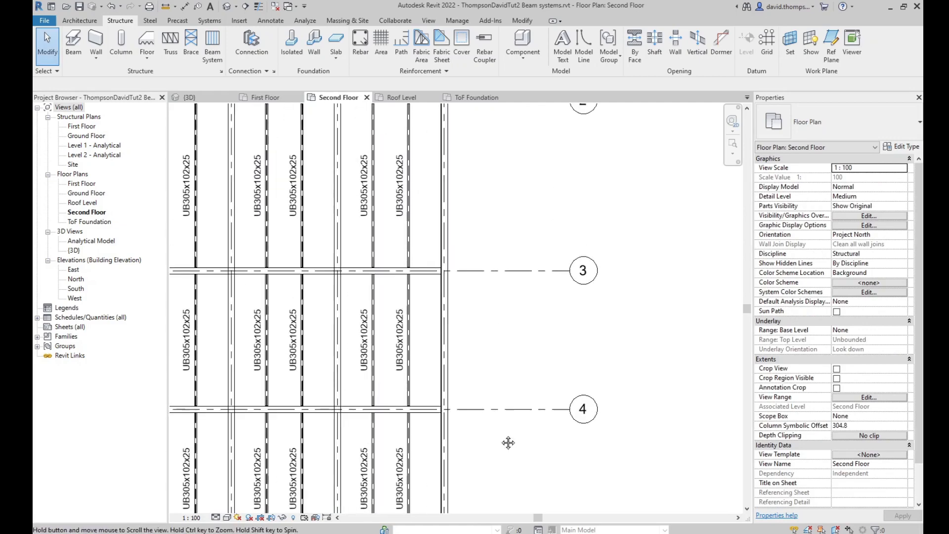
{"action": "middle_click_drag", "start_coordinate": [492, 254], "coordinate": [491, 369]}
{"action": "middle_click_drag", "start_coordinate": [473, 107], "coordinate": [470, 197]}
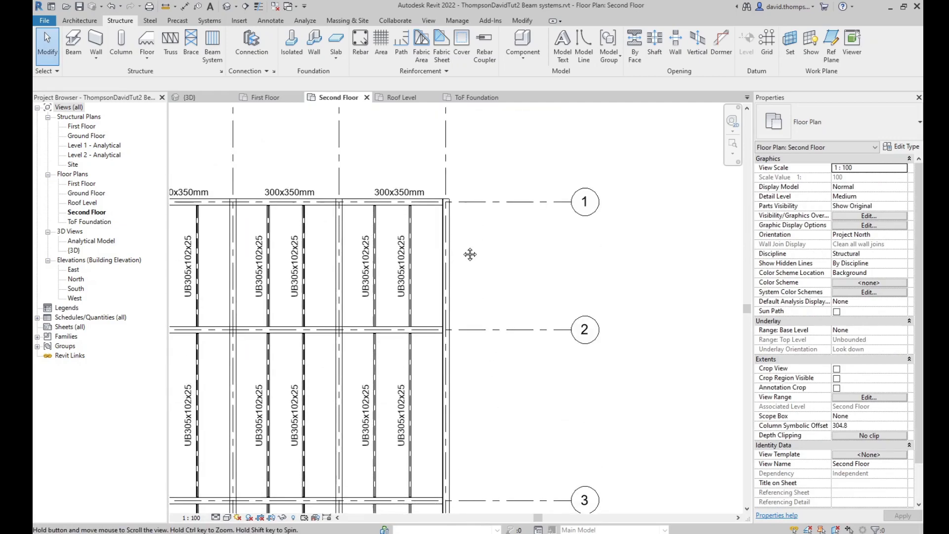
- On the Second Floor plan, extend the grid A wall's end at grid 1 to the outer face of the edge beam
{"action": "middle_click_drag", "start_coordinate": [544, 250], "coordinate": [633, 264]}
{"action": "middle_click_drag", "start_coordinate": [332, 265], "coordinate": [366, 265]}
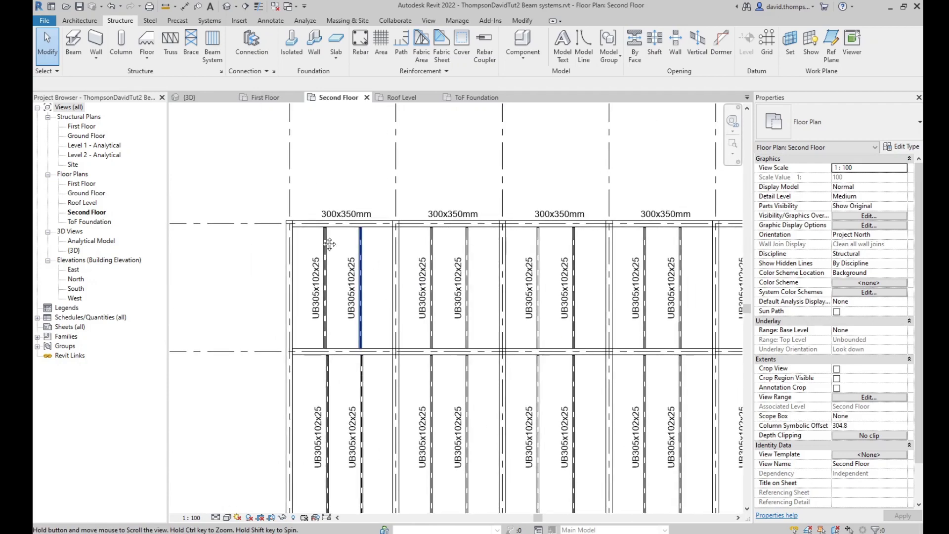
{"action": "left_click", "coordinate": [287, 239]}
{"action": "scroll", "coordinate": [288, 222], "scroll_direction": "up", "scroll_amount": 5}
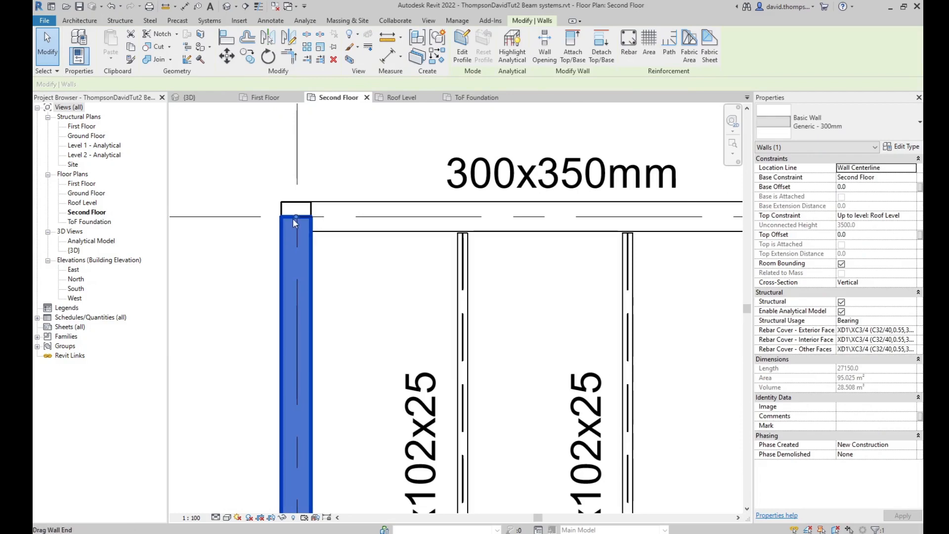
{"action": "left_click_drag", "start_coordinate": [295, 216], "coordinate": [296, 202]}
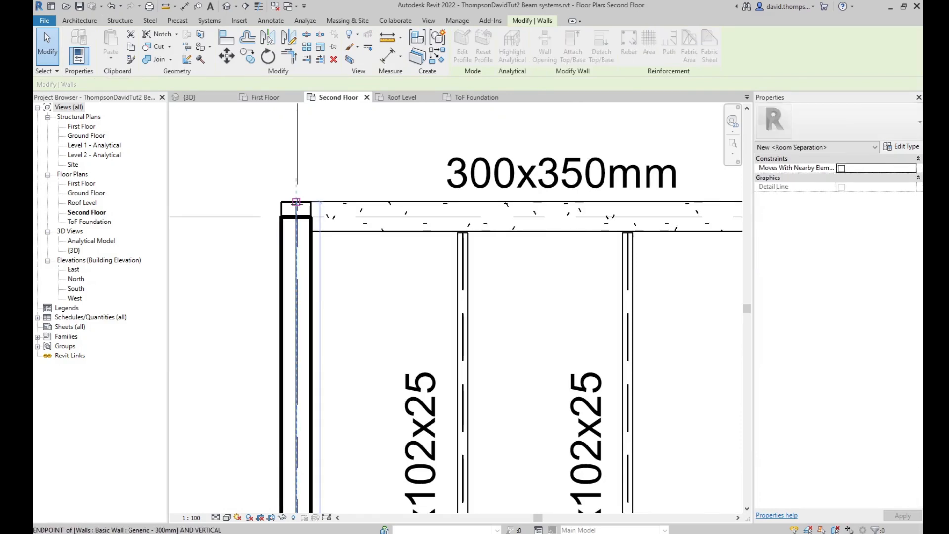
{"action": "left_click", "coordinate": [250, 171]}
- Examine the ends of the grid A and I walls at grids 1 and 5 on the Roof Level plan
{"action": "left_click", "coordinate": [402, 97]}
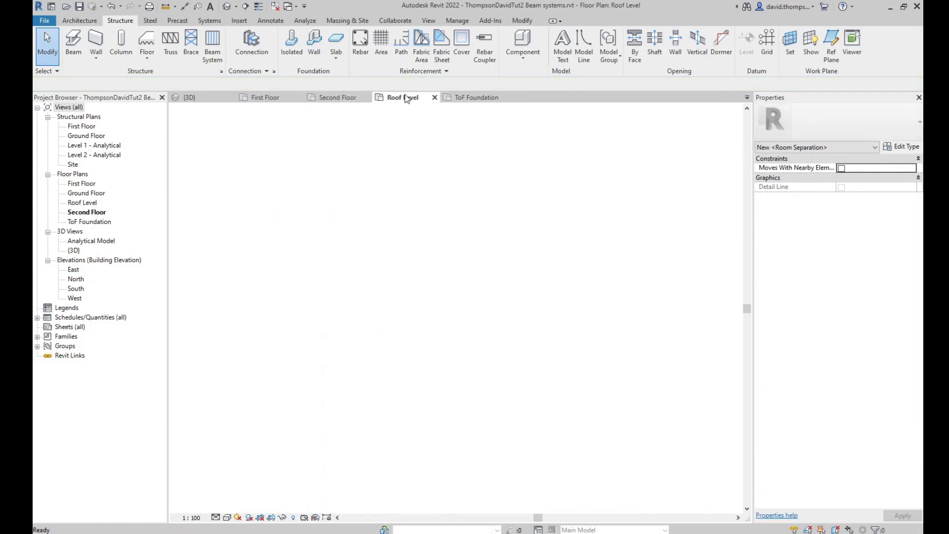
{"action": "scroll", "coordinate": [229, 173], "scroll_direction": "up", "scroll_amount": 3}
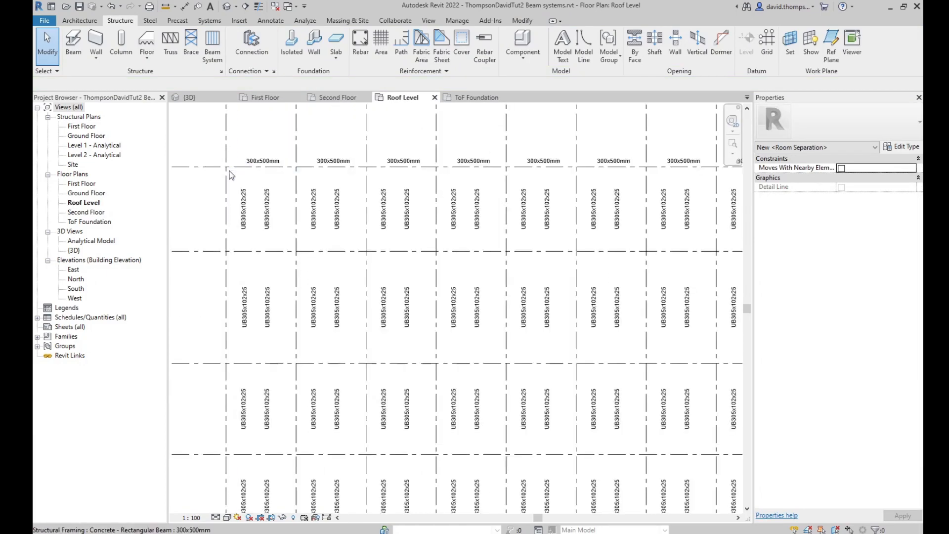
{"action": "scroll", "coordinate": [229, 173], "scroll_direction": "up", "scroll_amount": 2}
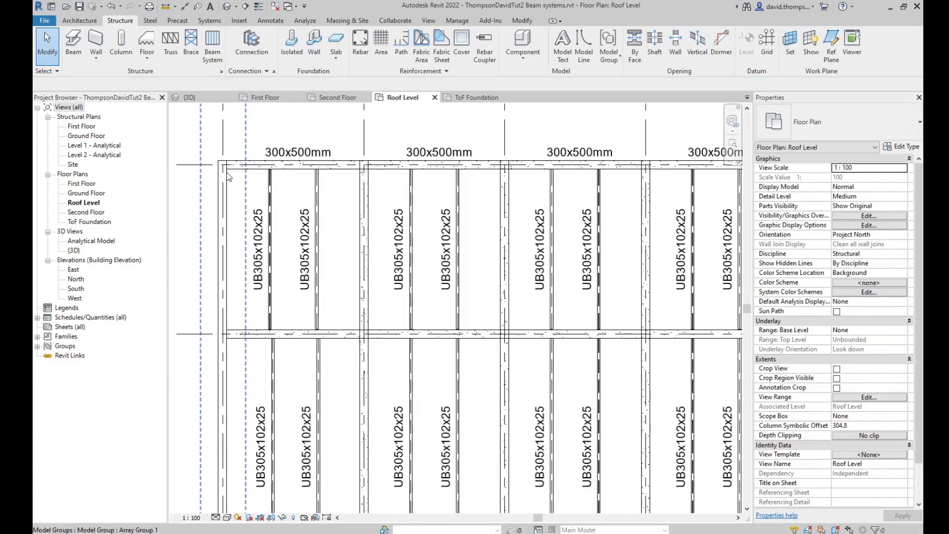
{"action": "scroll", "coordinate": [227, 178], "scroll_direction": "down", "scroll_amount": 2}
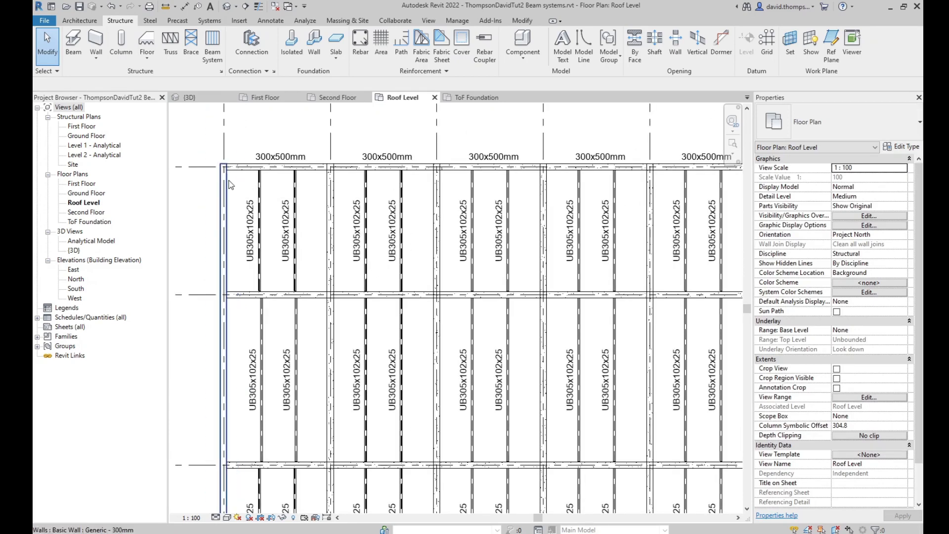
{"action": "scroll", "coordinate": [662, 257], "scroll_direction": "down", "scroll_amount": 1}
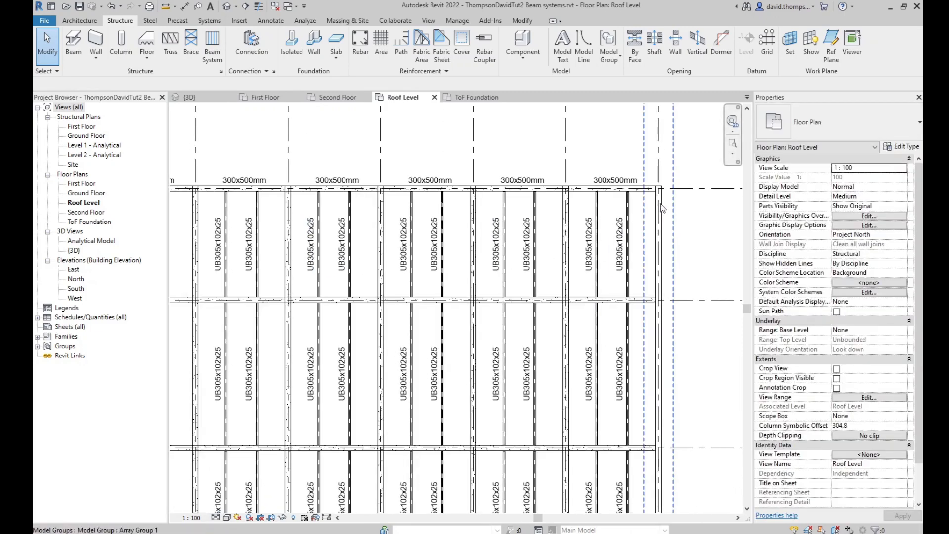
{"action": "mouse_move", "coordinate": [664, 209]}
{"action": "middle_mouse_down"}
{"action": "mouse_move", "coordinate": [705, 227]}
{"action": "mouse_move", "coordinate": [684, 319]}
{"action": "middle_mouse_up"}
{"action": "middle_click_drag", "start_coordinate": [683, 420], "coordinate": [680, 221]}
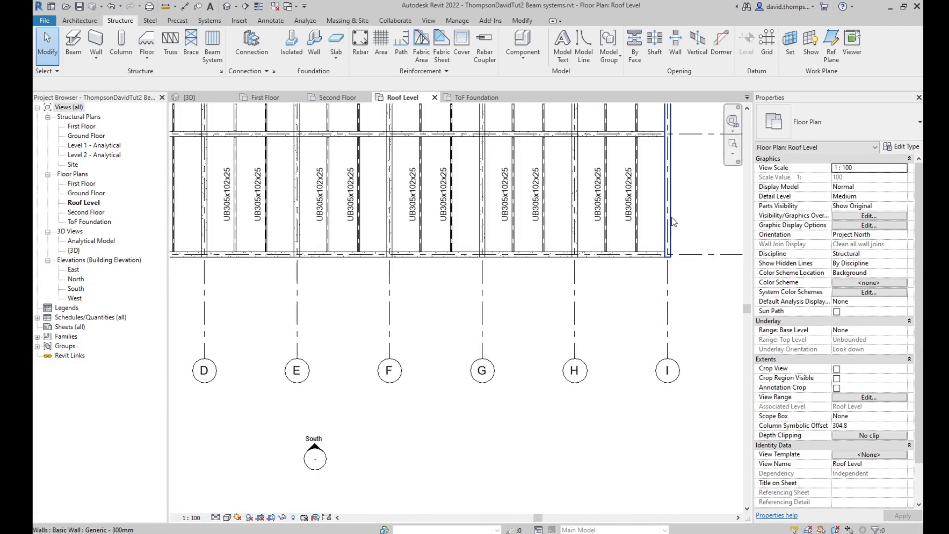
{"action": "middle_click_drag", "start_coordinate": [432, 292], "coordinate": [314, 314]}
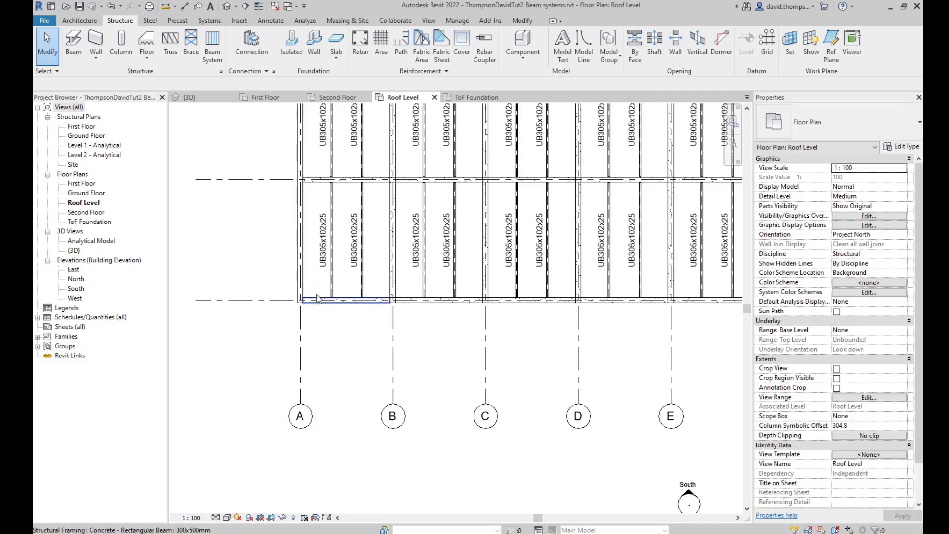
- Examine the lowest-storey walls' ends on the ToF Foundation plan and at the building's corners in the 3D view
{"action": "left_click", "coordinate": [473, 98]}
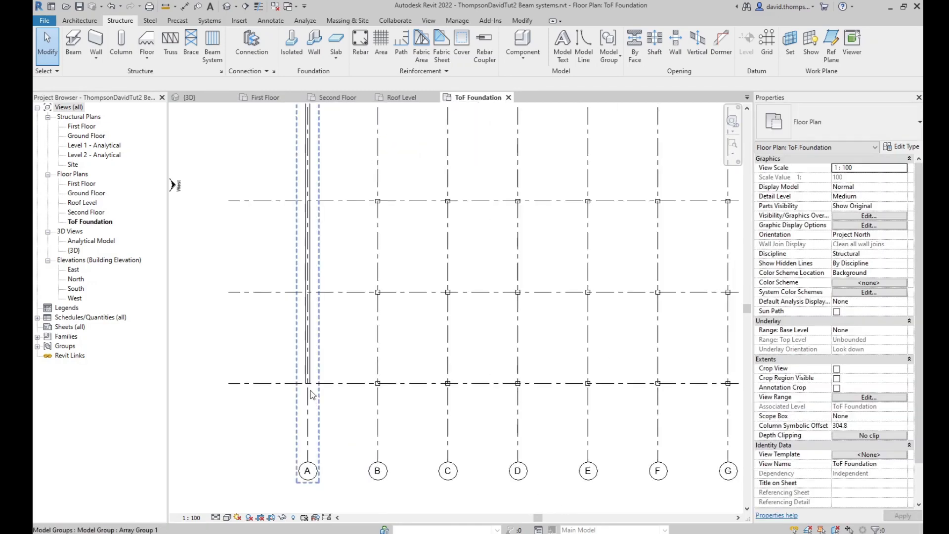
{"action": "scroll", "coordinate": [312, 401], "scroll_direction": "up", "scroll_amount": 4}
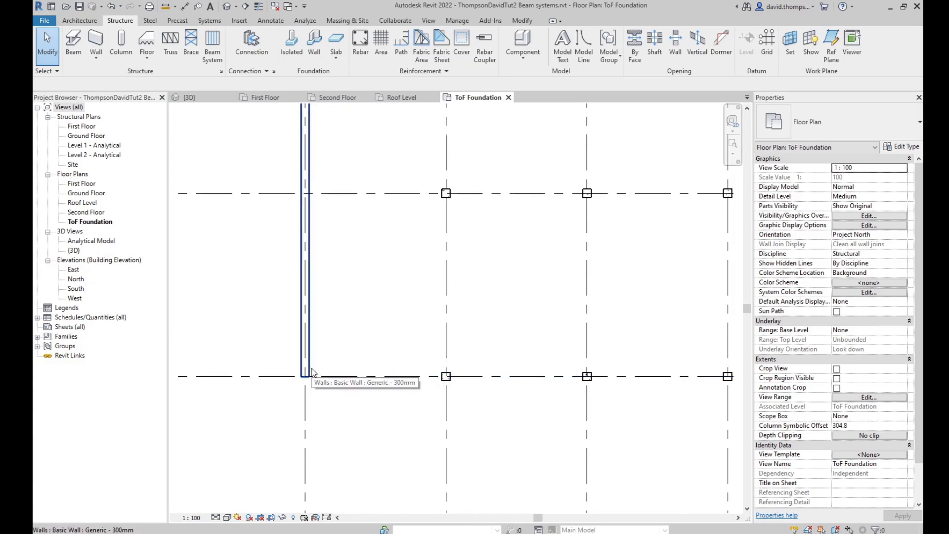
{"action": "key", "text": "ctrl+Tab"}
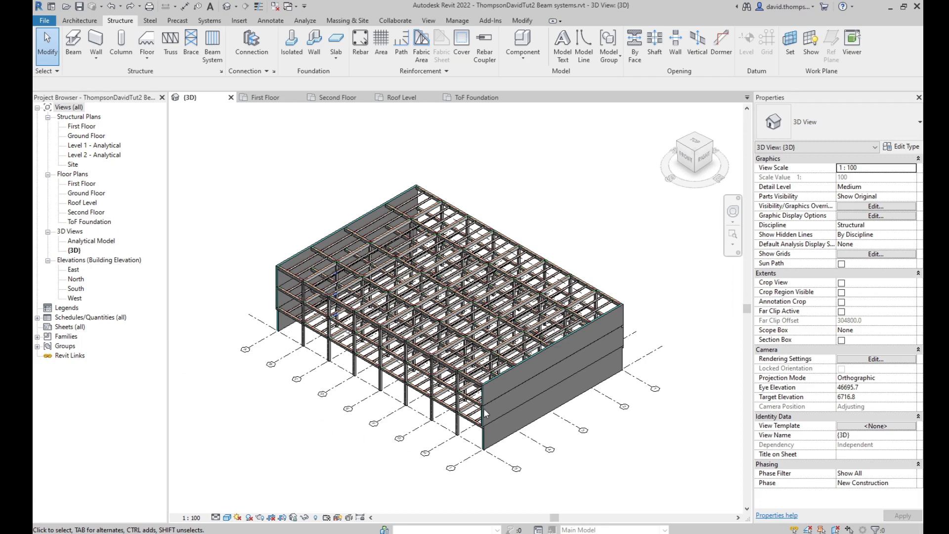
{"action": "scroll", "coordinate": [494, 414], "scroll_direction": "up", "scroll_amount": 2}
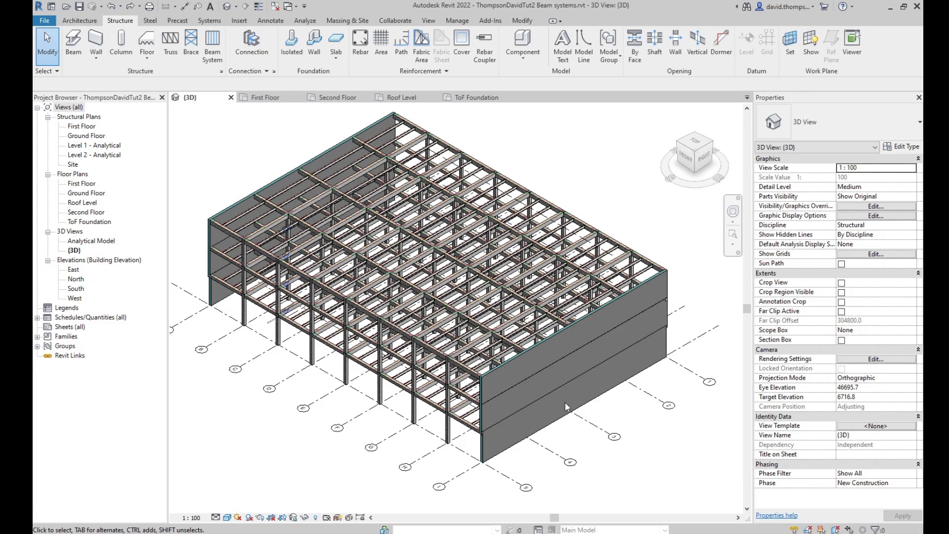
{"action": "scroll", "coordinate": [492, 443], "scroll_direction": "up", "scroll_amount": 4}
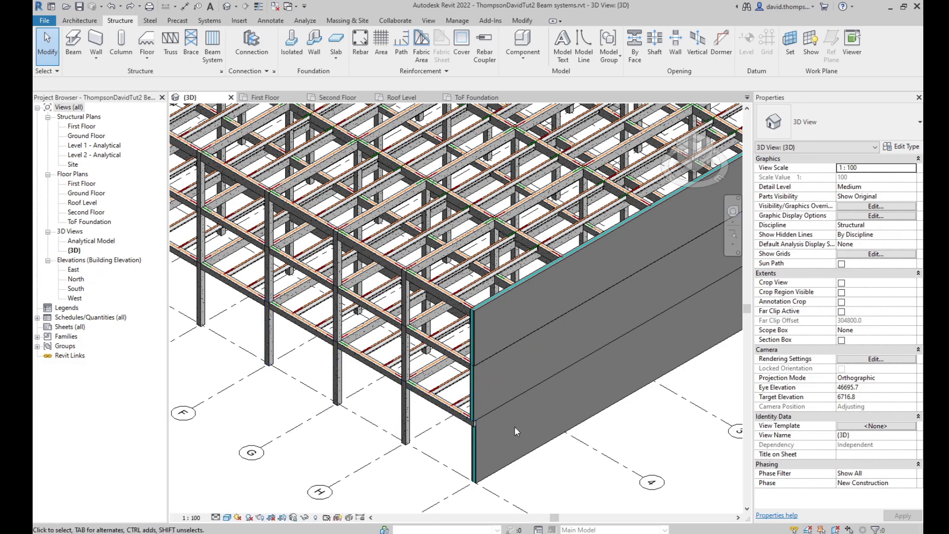
{"action": "middle_click_drag", "start_coordinate": [514, 426], "coordinate": [257, 339], "text": "shift"}
{"action": "middle_click_drag", "start_coordinate": [332, 375], "coordinate": [526, 418]}
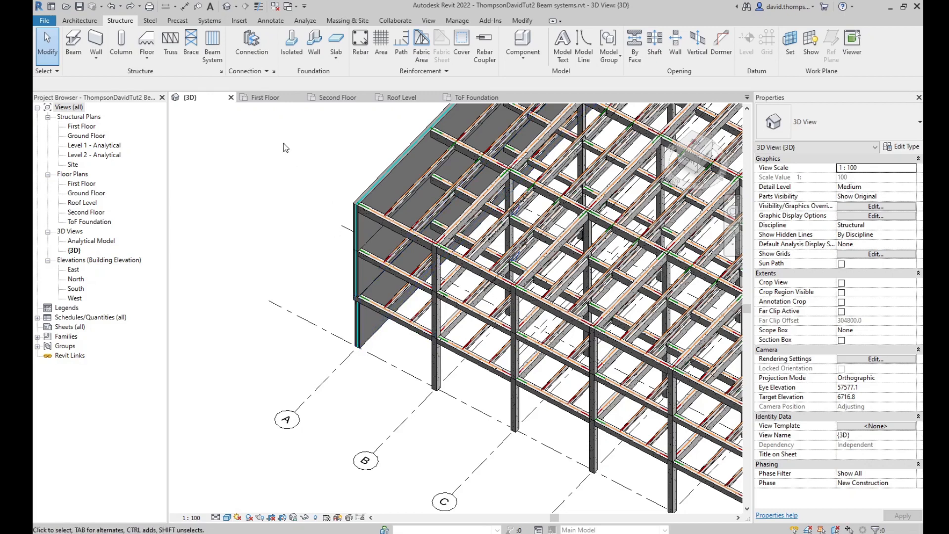
{"action": "left_click", "coordinate": [473, 97]}
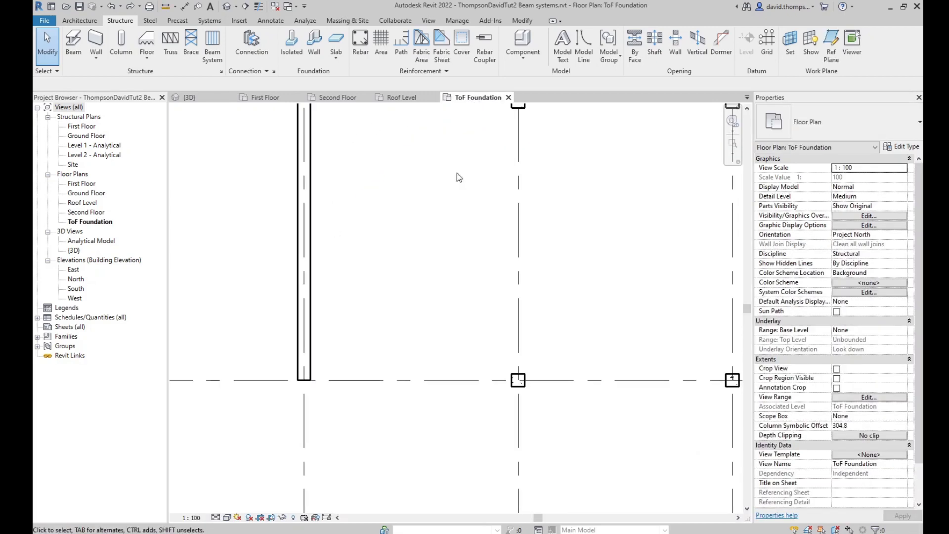
{"action": "scroll", "coordinate": [443, 232], "scroll_direction": "down", "scroll_amount": 4}
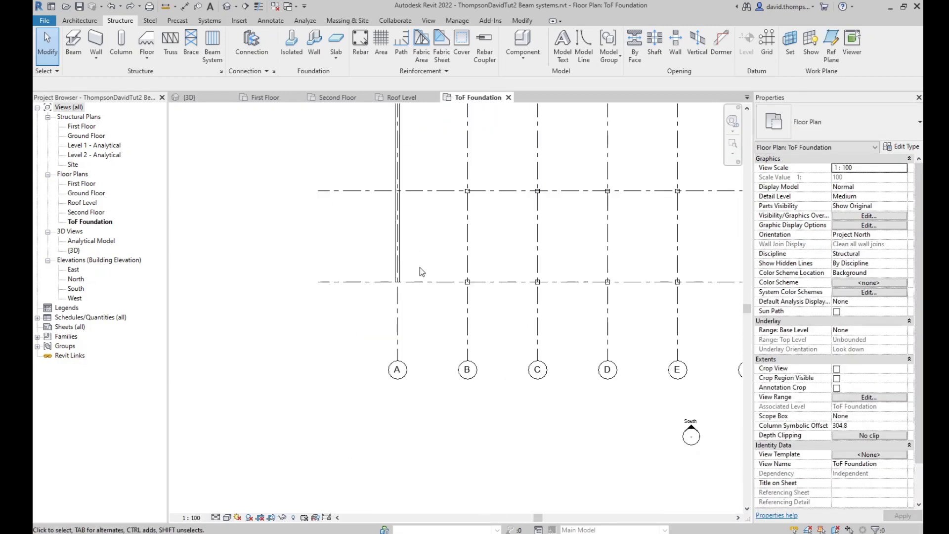
{"action": "scroll", "coordinate": [400, 282], "scroll_direction": "up", "scroll_amount": 2}
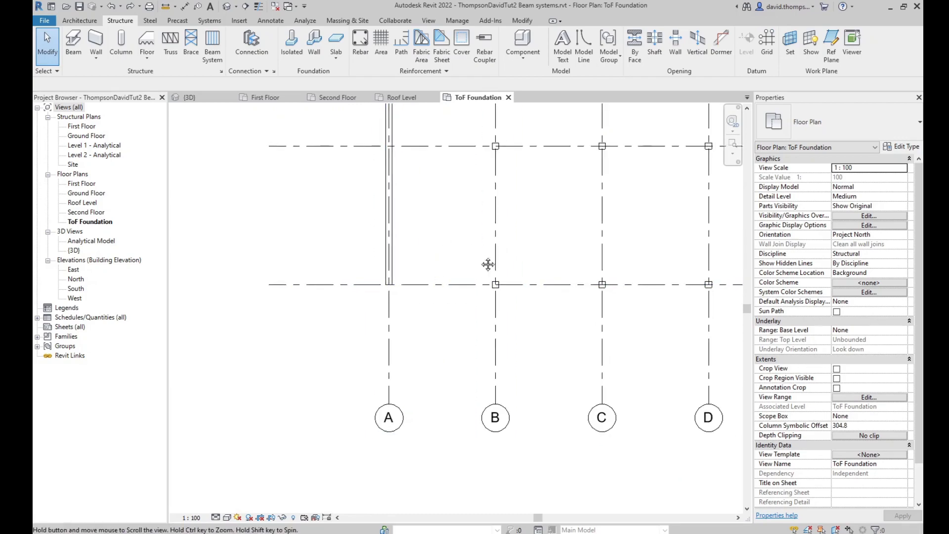
{"action": "middle_click_drag", "start_coordinate": [488, 265], "coordinate": [369, 288]}
- Check the First Floor plan's view range settings for showing the walls below that level
{"action": "left_click", "coordinate": [260, 97]}
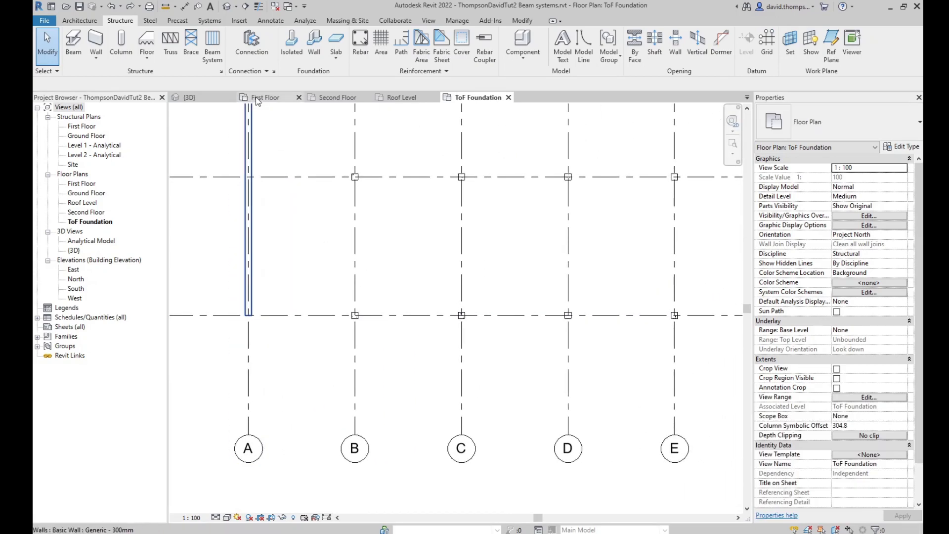
{"action": "scroll", "coordinate": [453, 251], "scroll_direction": "down", "scroll_amount": 6}
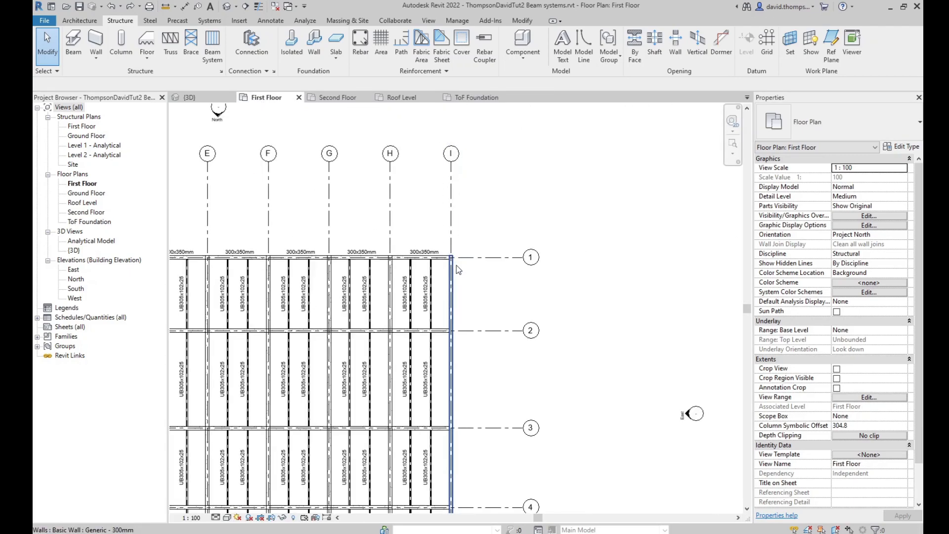
{"action": "left_click", "coordinate": [870, 398]}
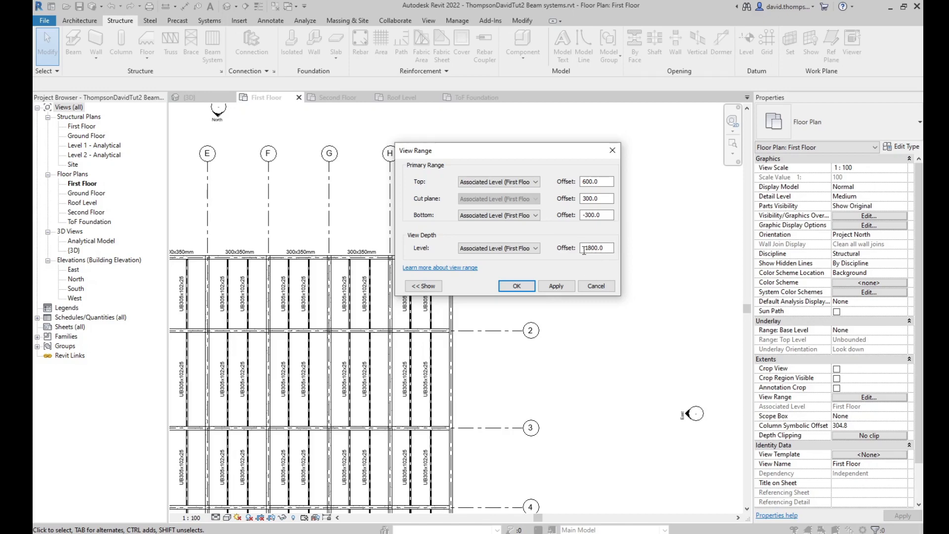
{"action": "left_click", "coordinate": [516, 286]}
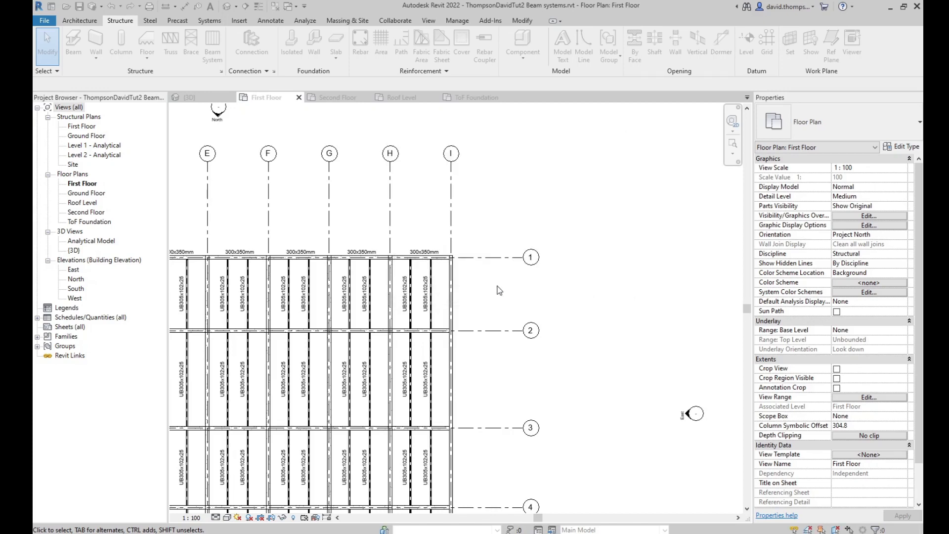
- On the First Floor plan, extend the grid I foundation-to-first-floor wall's end at grid 1 to the outer face of the edge beam
{"action": "scroll", "coordinate": [322, 252], "scroll_direction": "up", "scroll_amount": 3}
{"action": "scroll", "coordinate": [453, 261], "scroll_direction": "up", "scroll_amount": 4}
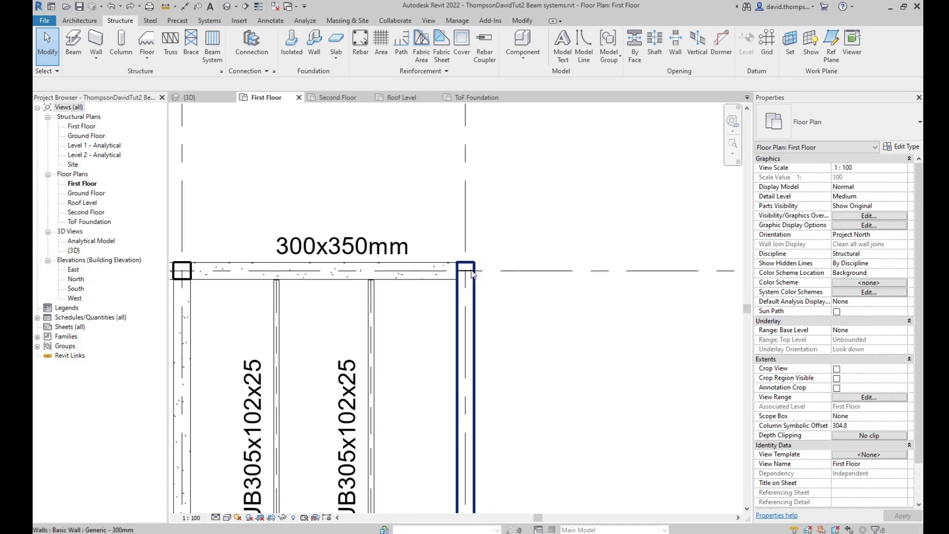
{"action": "scroll", "coordinate": [471, 271], "scroll_direction": "up", "scroll_amount": 2}
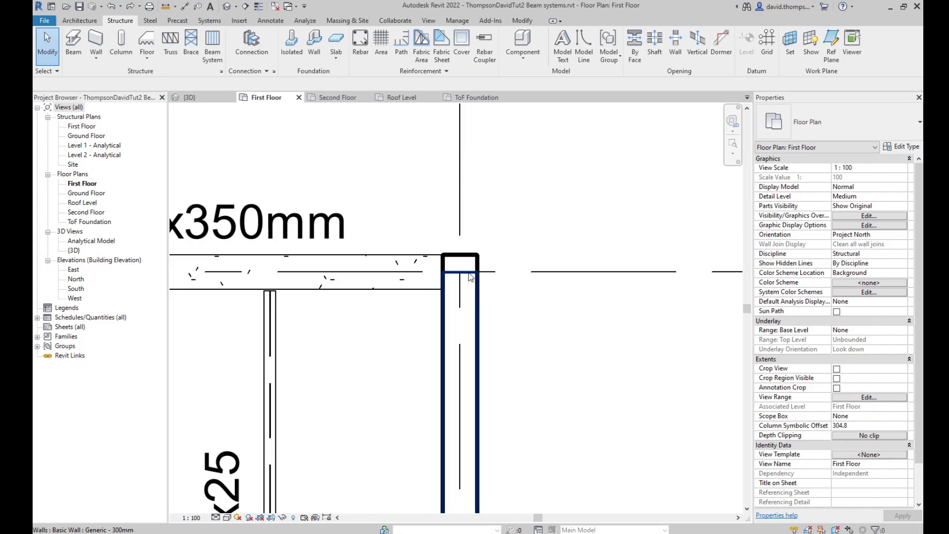
{"action": "left_click", "coordinate": [470, 277]}
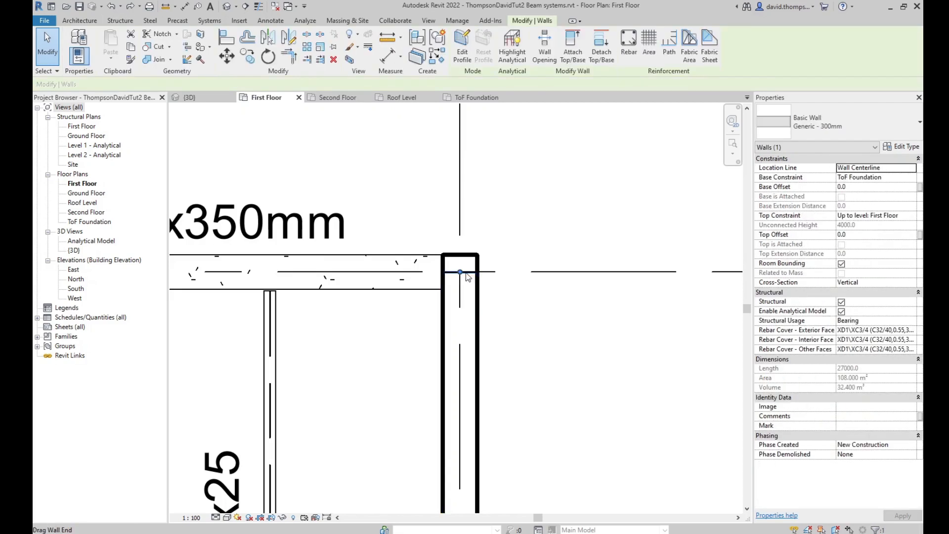
{"action": "left_click_drag", "start_coordinate": [462, 276], "coordinate": [460, 255]}
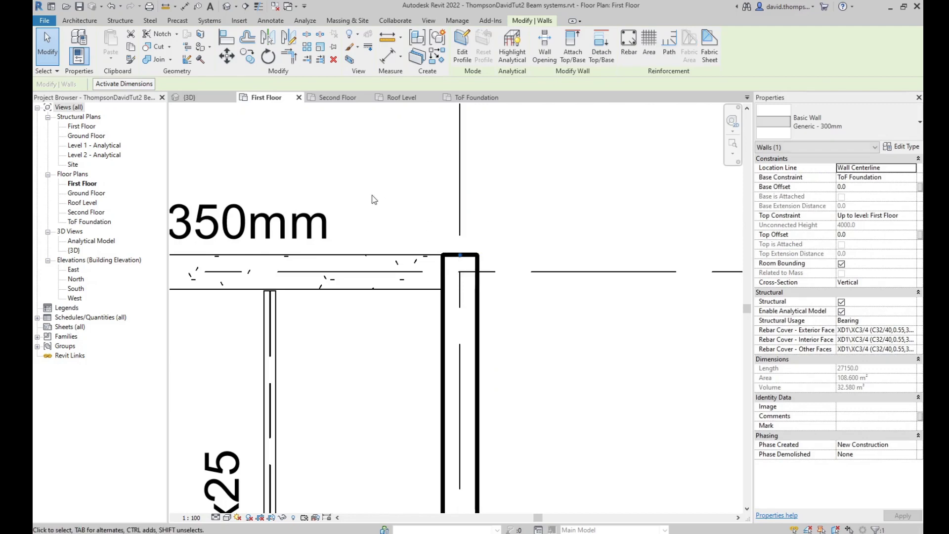
{"action": "left_click", "coordinate": [371, 198]}
- Extend the grid I foundation-to-first-floor wall's end at grid 5 to the outer face of the edge beam
{"action": "scroll", "coordinate": [544, 306], "scroll_direction": "down", "scroll_amount": 3}
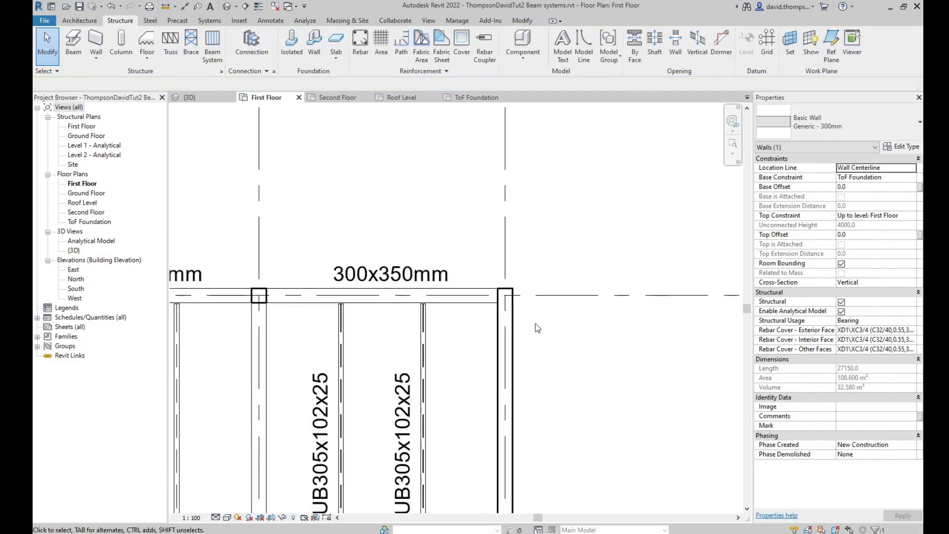
{"action": "mouse_move", "coordinate": [557, 395]}
{"action": "middle_mouse_down"}
{"action": "mouse_move", "coordinate": [558, 141]}
{"action": "mouse_move", "coordinate": [581, 274]}
{"action": "mouse_move", "coordinate": [557, 375]}
{"action": "mouse_move", "coordinate": [524, 425]}
{"action": "mouse_move", "coordinate": [554, 258]}
{"action": "mouse_move", "coordinate": [568, 322]}
{"action": "mouse_move", "coordinate": [568, 244]}
{"action": "mouse_move", "coordinate": [568, 377]}
{"action": "mouse_move", "coordinate": [545, 406]}
{"action": "middle_mouse_up"}
{"action": "scroll", "coordinate": [544, 405], "scroll_direction": "up", "scroll_amount": 3}
{"action": "key", "text": "Escape"}
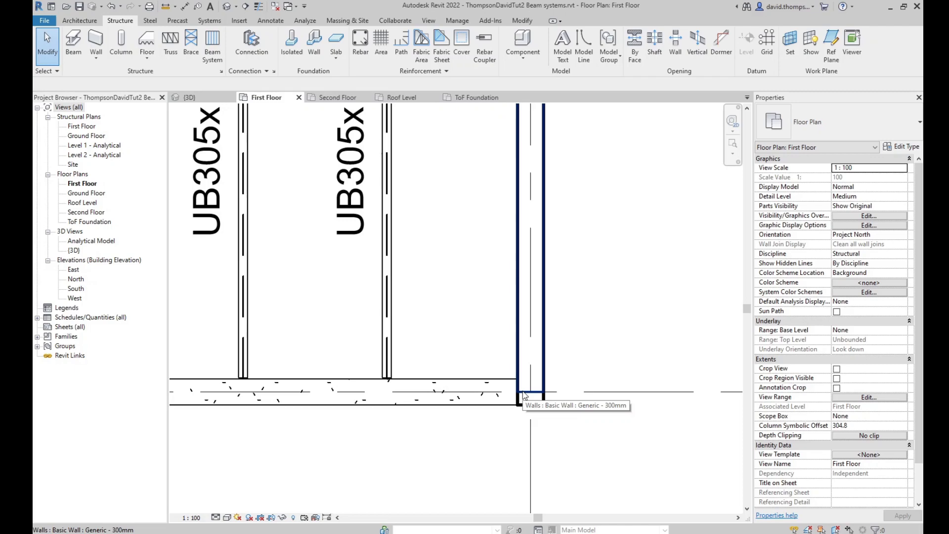
{"action": "left_click", "coordinate": [525, 395]}
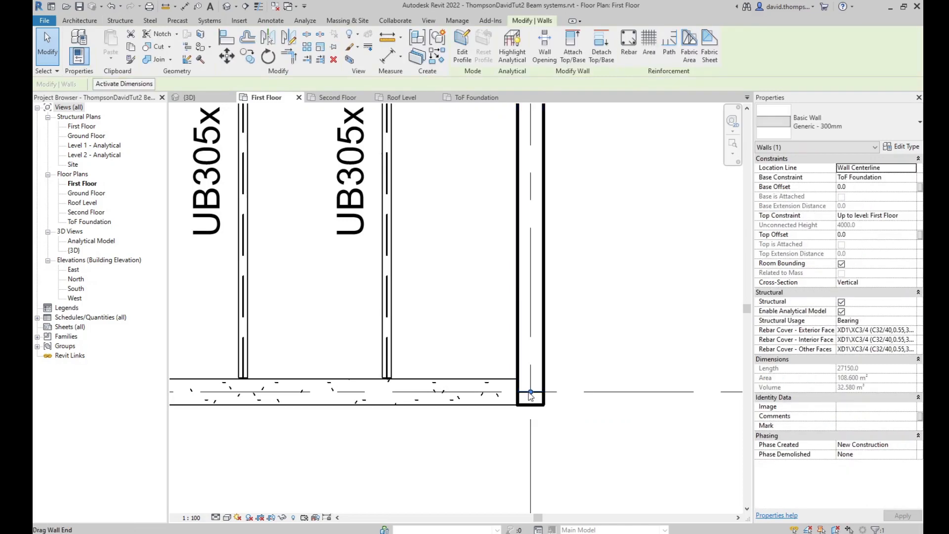
{"action": "key", "text": "r"}
{"action": "key", "text": "s"}
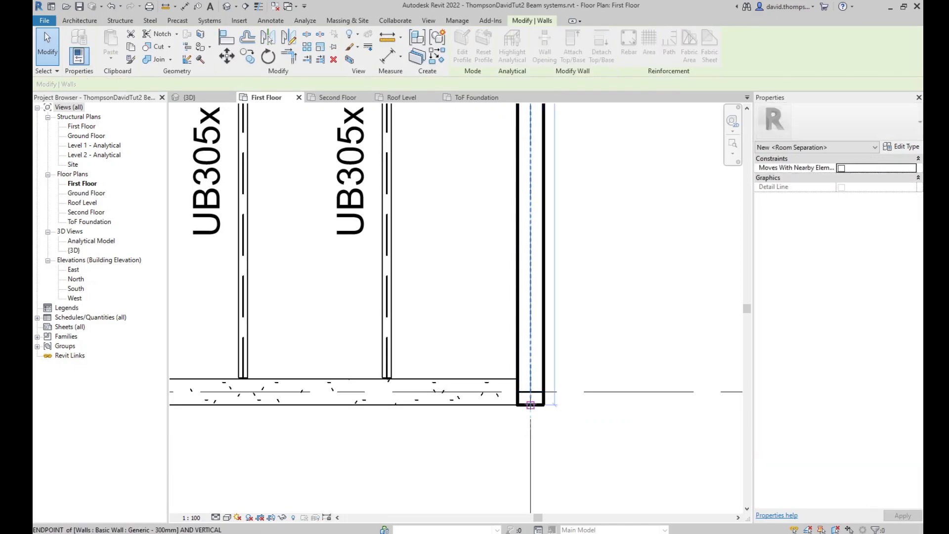
{"action": "key", "text": "Escape"}
{"action": "key", "text": "Escape"}
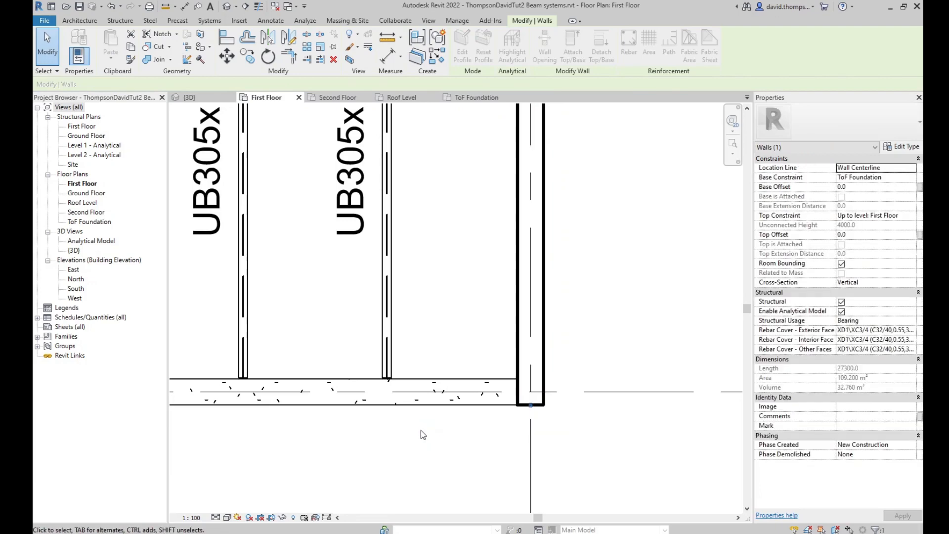
- Extend the grid A foundation-to-first-floor wall's end at grid 5 to the outer face of the edge beam
{"action": "scroll", "coordinate": [375, 415], "scroll_direction": "down", "scroll_amount": 3}
{"action": "middle_click_drag", "start_coordinate": [328, 404], "coordinate": [591, 396]}
{"action": "key", "text": "Escape"}
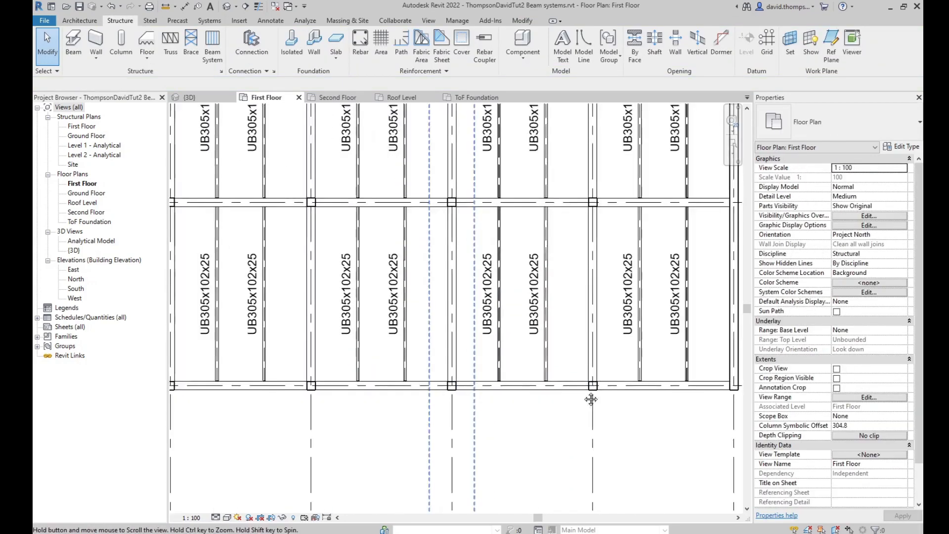
{"action": "middle_click_drag", "start_coordinate": [414, 391], "coordinate": [526, 386]}
{"action": "middle_click_drag", "start_coordinate": [275, 392], "coordinate": [497, 387]}
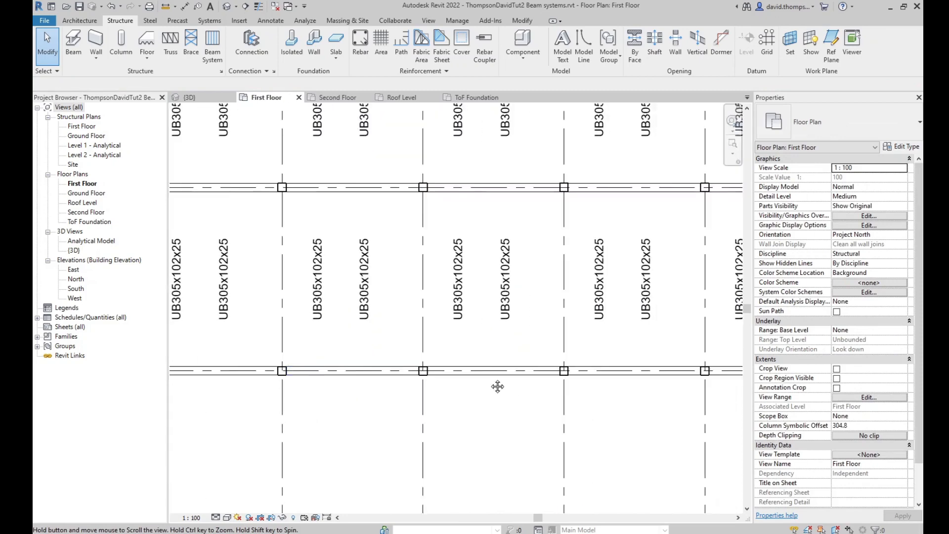
{"action": "scroll", "coordinate": [275, 379], "scroll_direction": "up", "scroll_amount": 5}
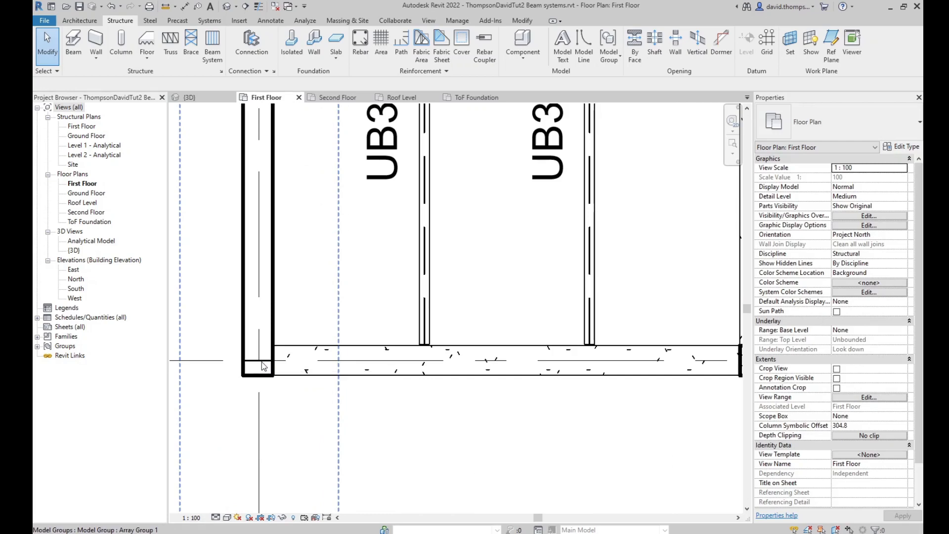
{"action": "left_click", "coordinate": [261, 362]}
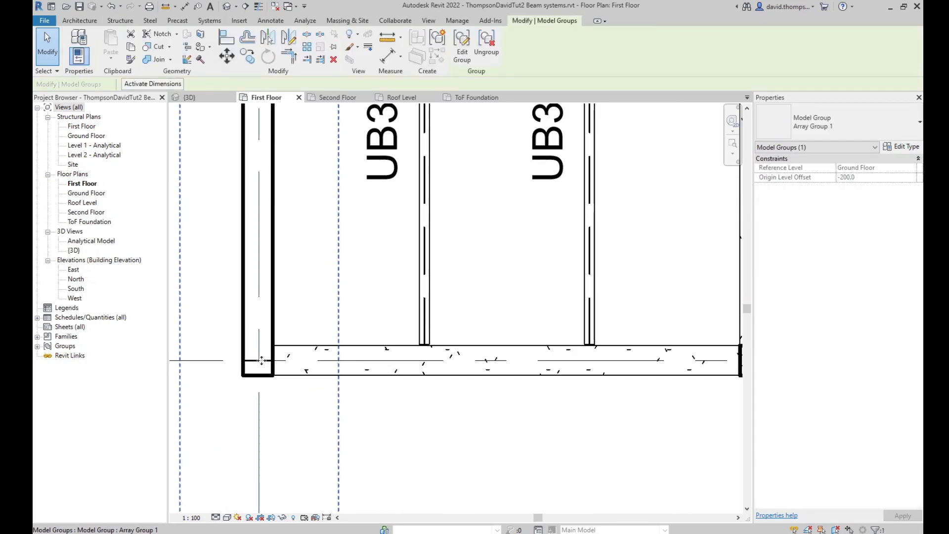
{"action": "key", "text": "Escape"}
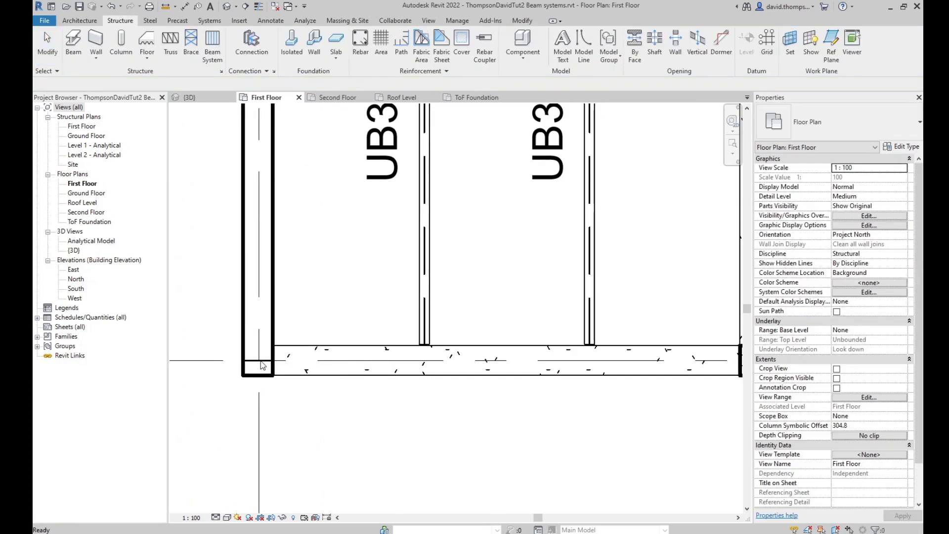
{"action": "scroll", "coordinate": [265, 366], "scroll_direction": "up", "scroll_amount": 2}
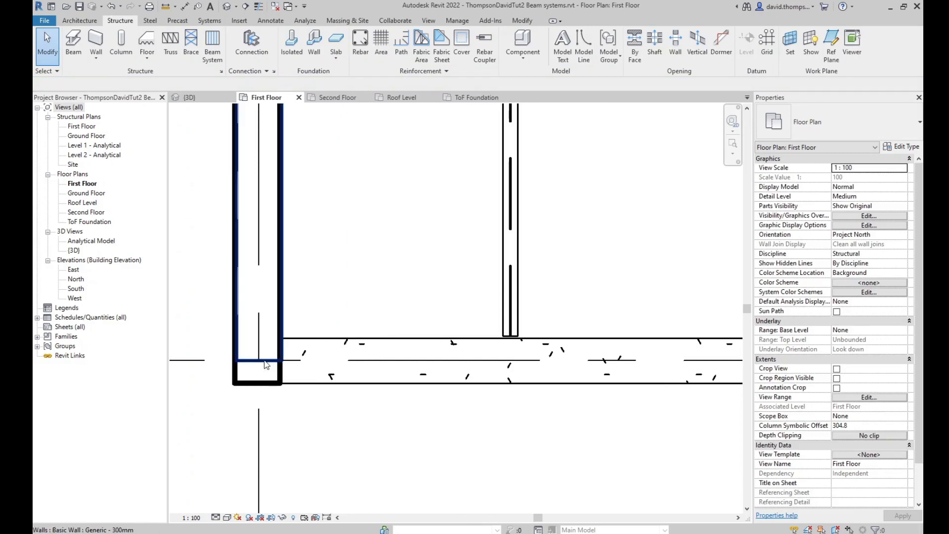
{"action": "left_click", "coordinate": [265, 365]}
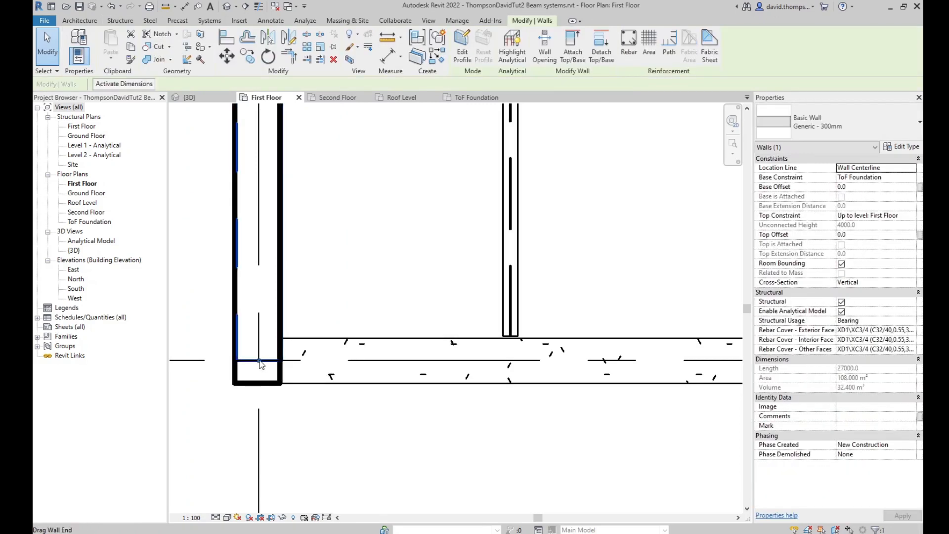
{"action": "key", "text": "r"}
{"action": "key", "text": "s"}
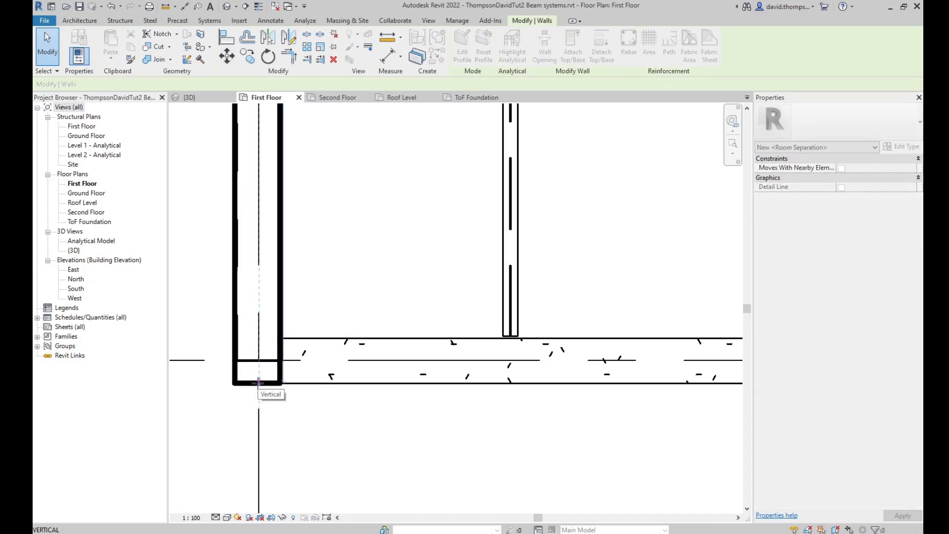
{"action": "key", "text": "Escape"}
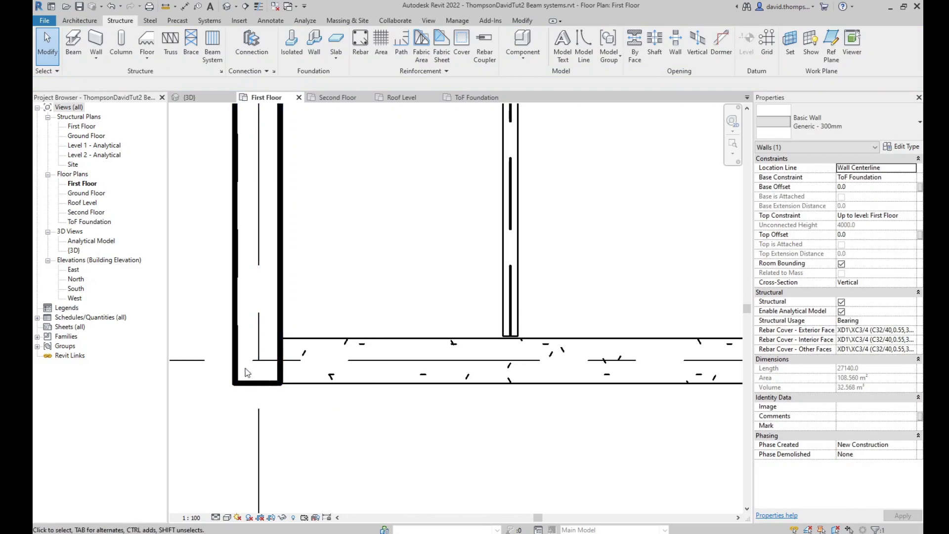
{"action": "scroll", "coordinate": [243, 367], "scroll_direction": "up", "scroll_amount": 2}
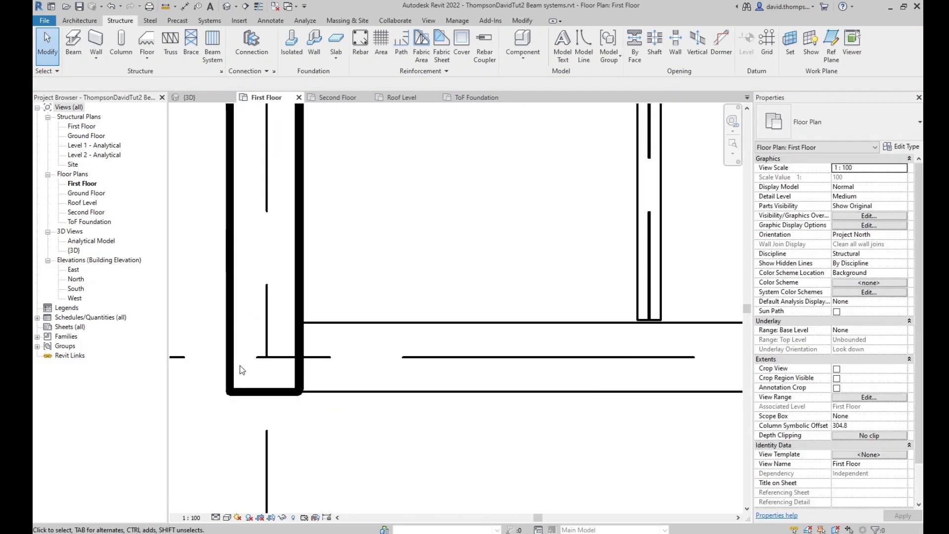
- Examine the lowest-storey wall ends at the building's grid A and grid I corners in the 3D view
{"action": "left_click", "coordinate": [203, 97]}
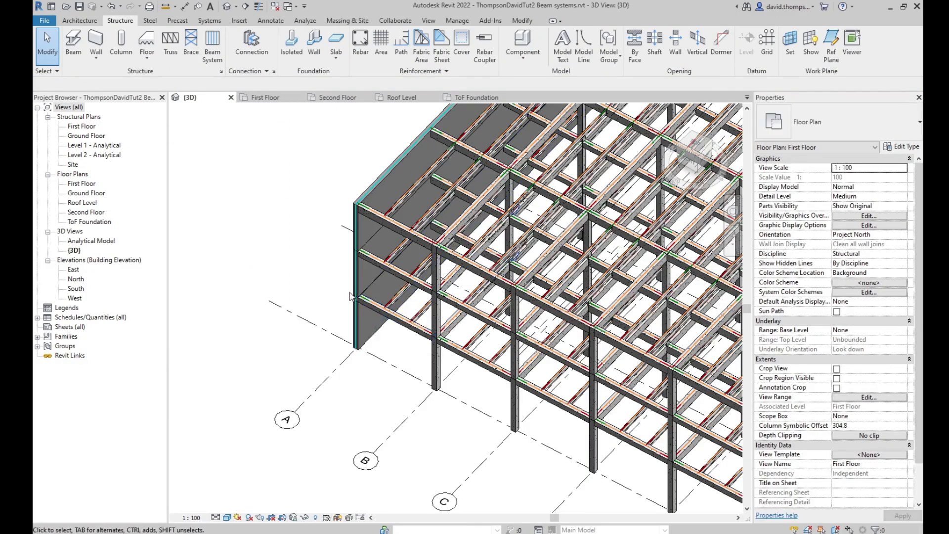
{"action": "scroll", "coordinate": [364, 302], "scroll_direction": "up", "scroll_amount": 4}
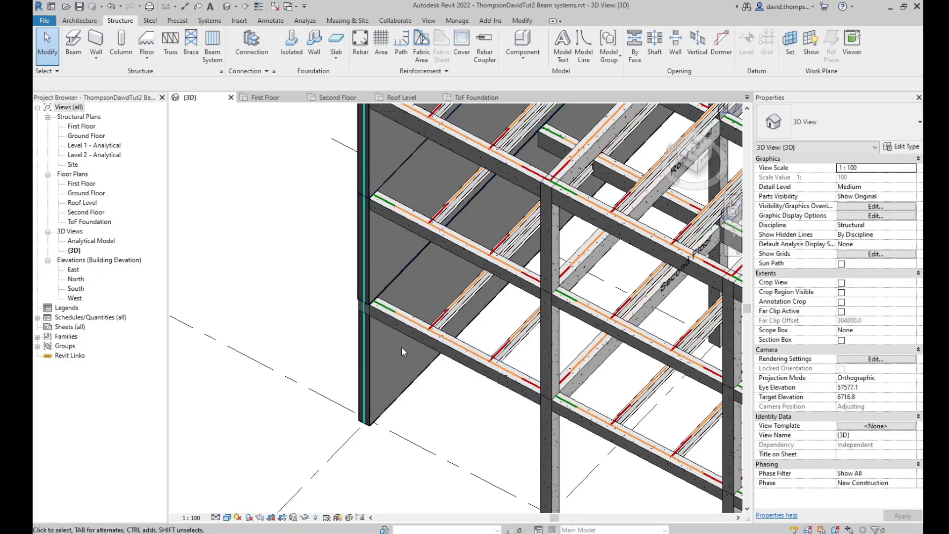
{"action": "middle_click_drag", "start_coordinate": [436, 363], "coordinate": [710, 450], "text": "shift"}
{"action": "scroll", "coordinate": [443, 358], "scroll_direction": "down", "scroll_amount": 5}
{"action": "scroll", "coordinate": [710, 460], "scroll_direction": "up", "scroll_amount": 4}
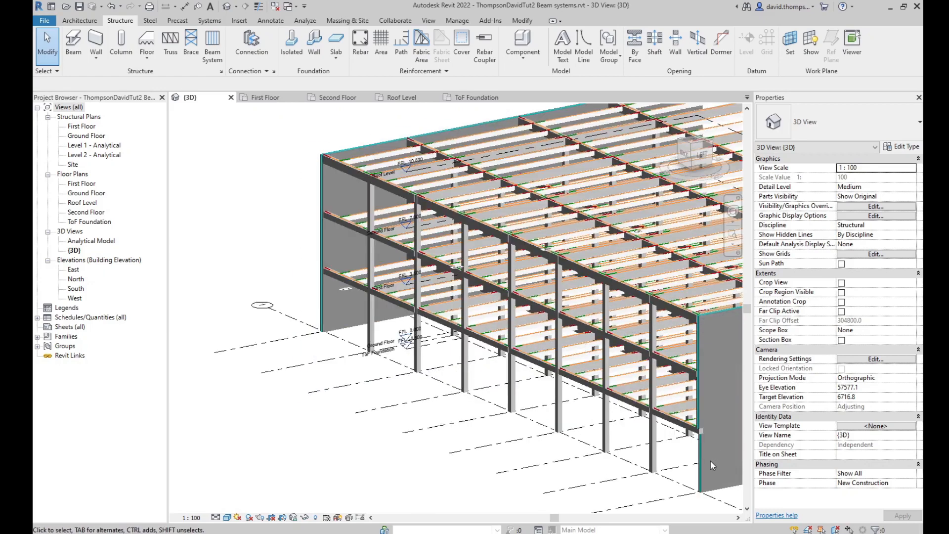
{"action": "scroll", "coordinate": [704, 462], "scroll_direction": "up", "scroll_amount": 2}
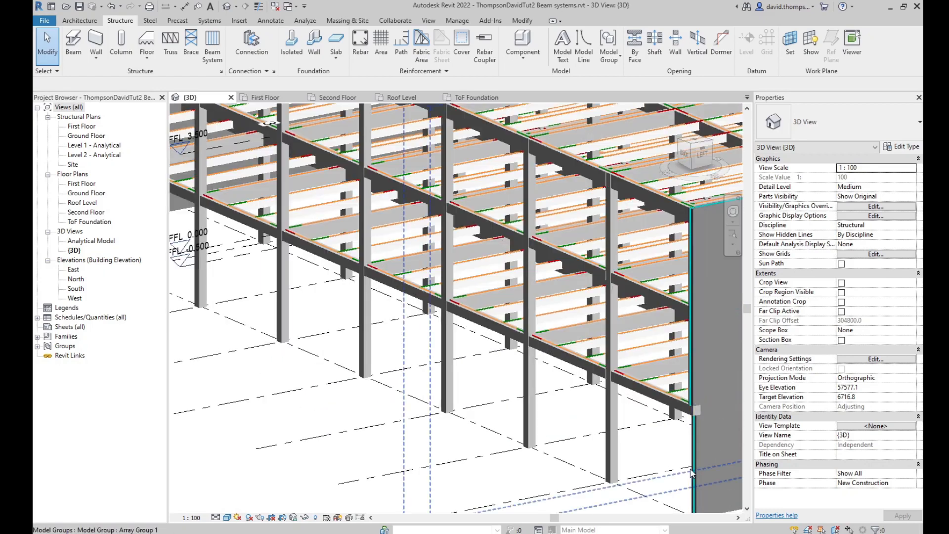
{"action": "middle_click_drag", "start_coordinate": [679, 472], "coordinate": [595, 347], "text": "shift"}
{"action": "scroll", "coordinate": [583, 349], "scroll_direction": "down", "scroll_amount": 5}
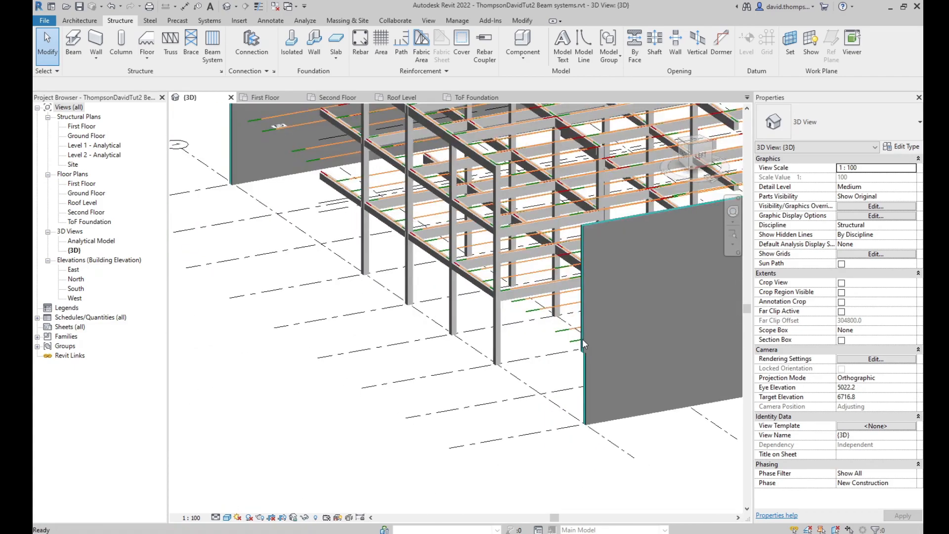
{"action": "scroll", "coordinate": [577, 352], "scroll_direction": "down", "scroll_amount": 2}
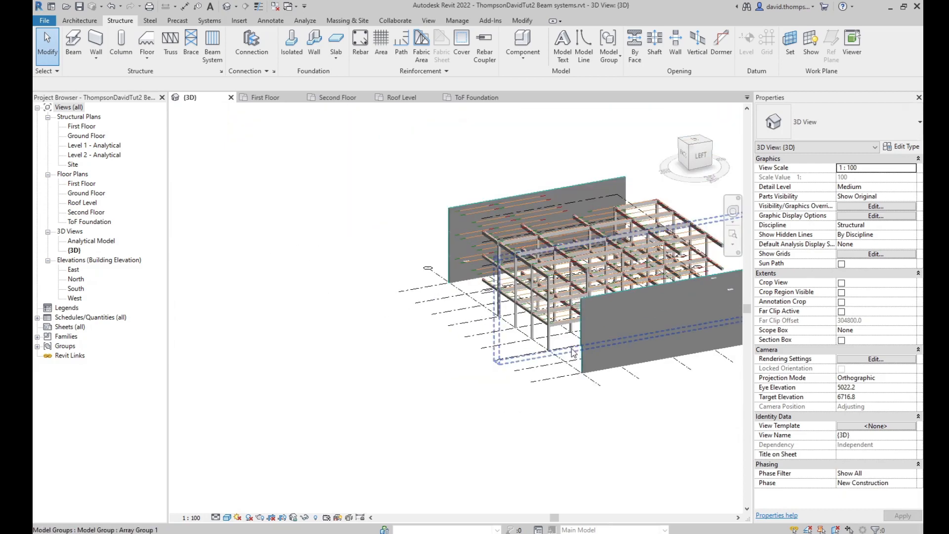
{"action": "scroll", "coordinate": [573, 352], "scroll_direction": "up", "scroll_amount": 2}
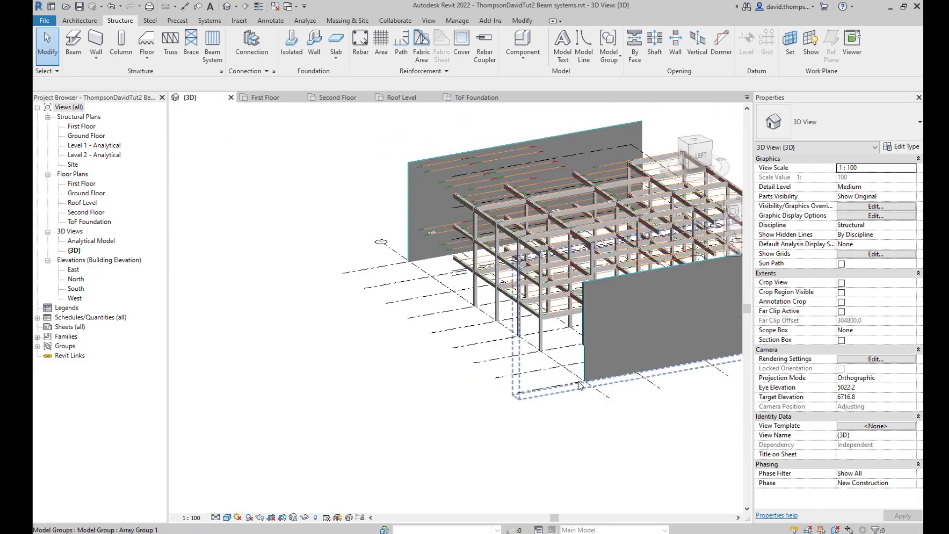
{"action": "scroll", "coordinate": [580, 385], "scroll_direction": "down", "scroll_amount": 3}
- Check the grid A and grid I wall ends at grid 5 on the First Floor plan
{"action": "left_click", "coordinate": [280, 100]}
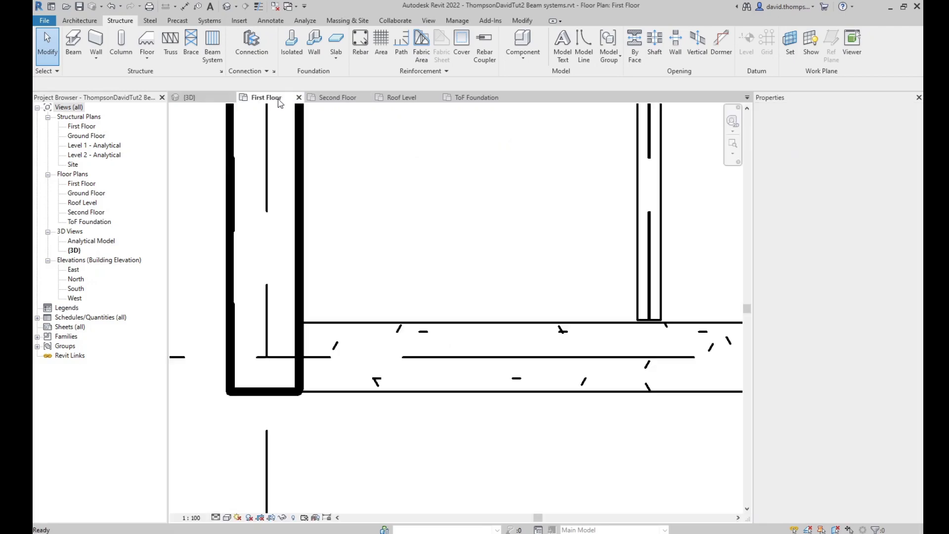
{"action": "scroll", "coordinate": [340, 321], "scroll_direction": "up", "scroll_amount": 5}
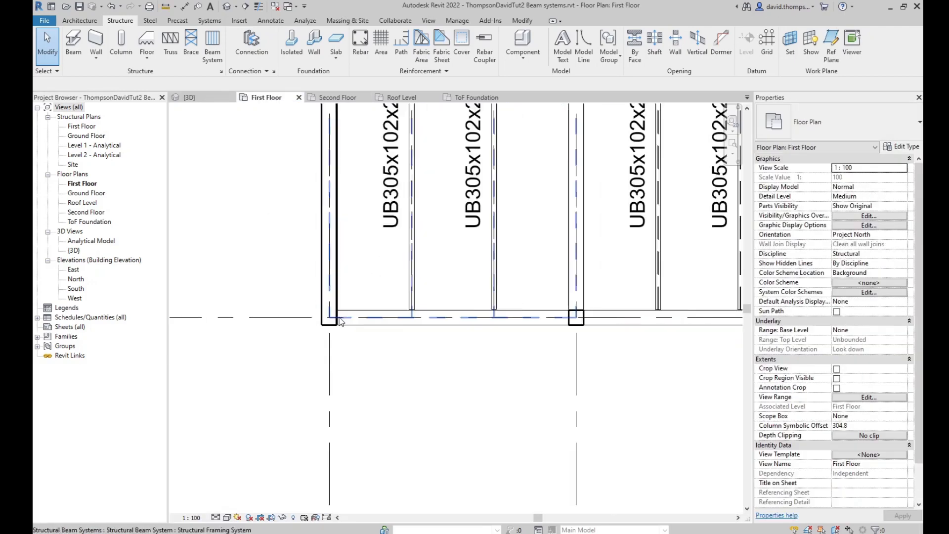
{"action": "scroll", "coordinate": [340, 321], "scroll_direction": "down", "scroll_amount": 3}
{"action": "middle_click_drag", "start_coordinate": [624, 364], "coordinate": [265, 333]}
{"action": "scroll", "coordinate": [554, 294], "scroll_direction": "up", "scroll_amount": 5}
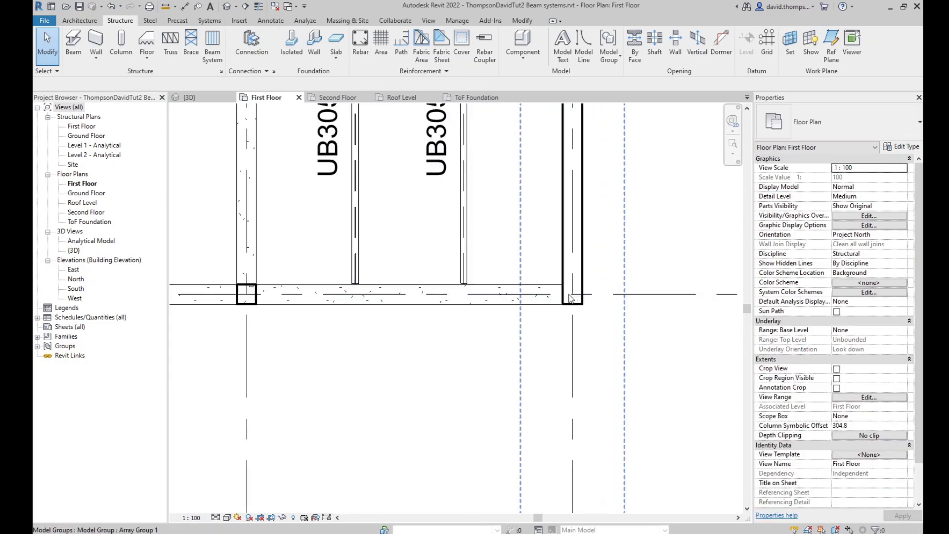
{"action": "scroll", "coordinate": [573, 298], "scroll_direction": "up", "scroll_amount": 3}
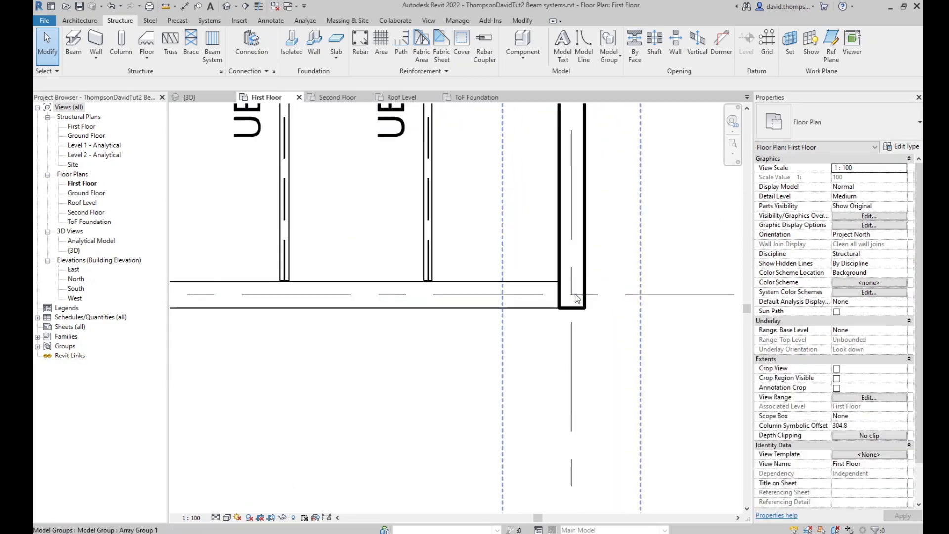
{"action": "scroll", "coordinate": [575, 298], "scroll_direction": "down", "scroll_amount": 5}
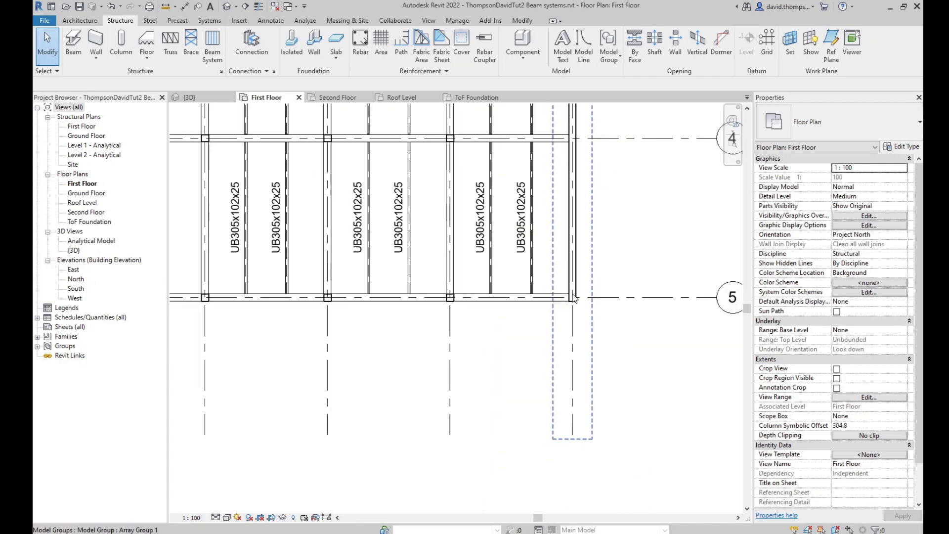
- Extend the grid A foundation-to-first-floor wall's end at grid 1 to the outer face of the edge beam
{"action": "scroll", "coordinate": [575, 298], "scroll_direction": "down", "scroll_amount": 3}
{"action": "middle_click_drag", "start_coordinate": [538, 330], "coordinate": [551, 447]}
{"action": "middle_click_drag", "start_coordinate": [577, 325], "coordinate": [554, 435]}
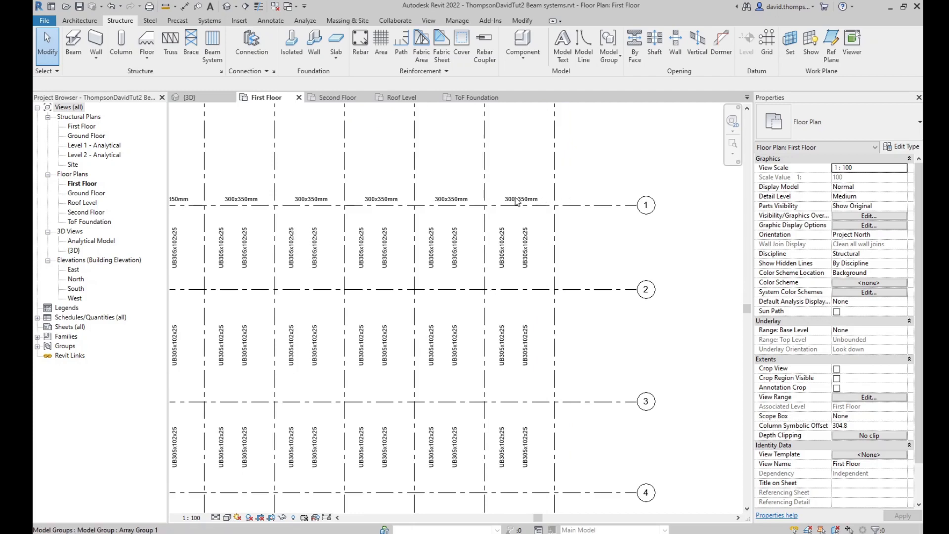
{"action": "mouse_move", "coordinate": [516, 201]}
{"action": "middle_mouse_down"}
{"action": "mouse_move", "coordinate": [522, 232]}
{"action": "mouse_move", "coordinate": [510, 241]}
{"action": "middle_mouse_up"}
{"action": "middle_click_drag", "start_coordinate": [365, 240], "coordinate": [483, 231]}
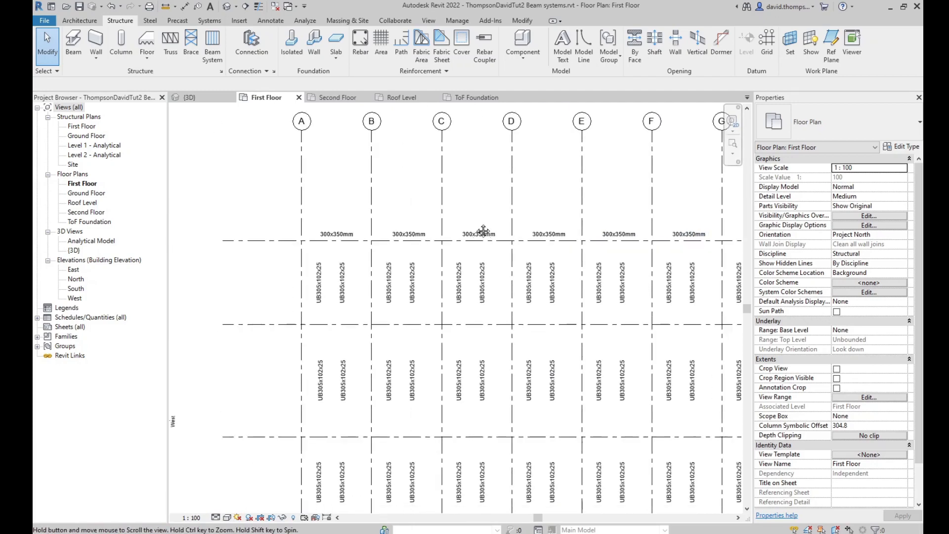
{"action": "middle_click_drag", "start_coordinate": [302, 241], "coordinate": [310, 242]}
{"action": "scroll", "coordinate": [311, 242], "scroll_direction": "up", "scroll_amount": 10}
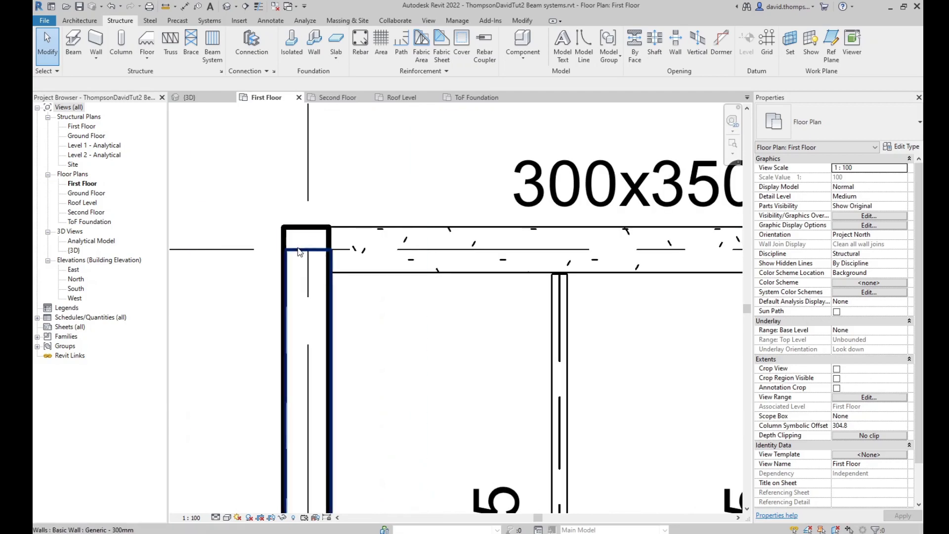
{"action": "left_click", "coordinate": [299, 252]}
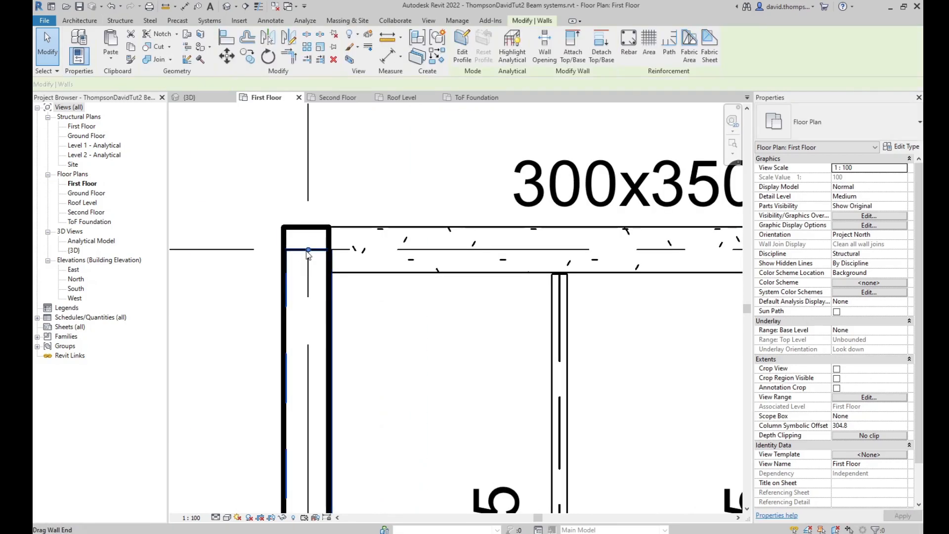
{"action": "left_click_drag", "start_coordinate": [308, 252], "coordinate": [308, 228]}
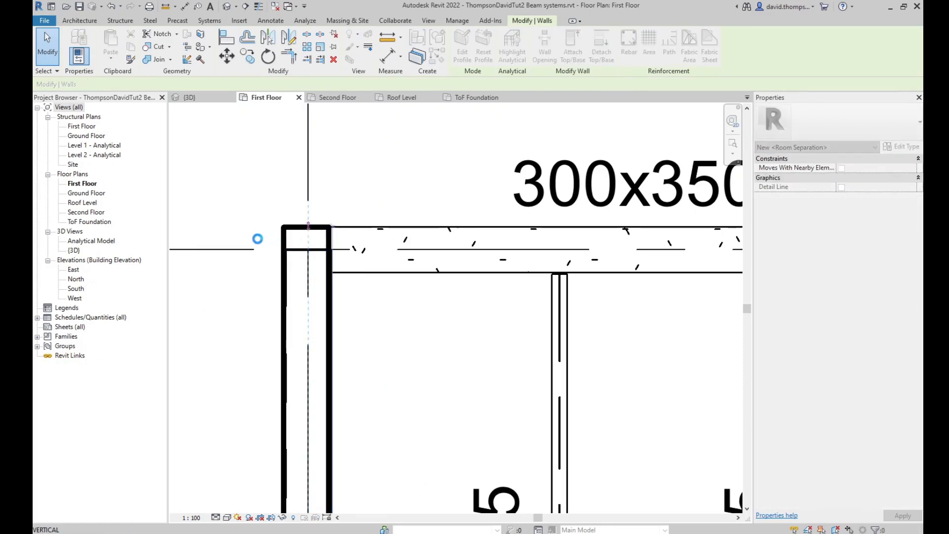
{"action": "left_click", "coordinate": [260, 178]}
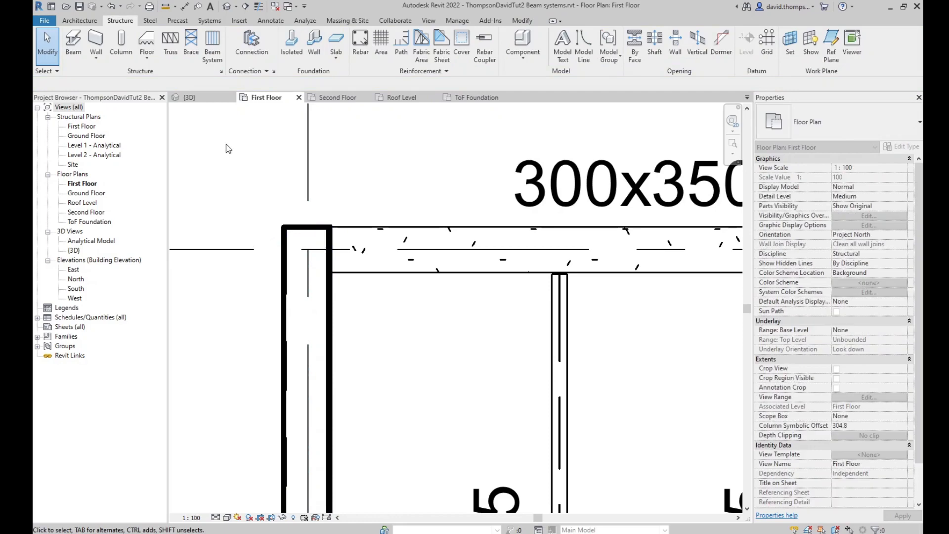
- Inspect the walls at both ends of the building in 3D from the home viewpoint
{"action": "left_click", "coordinate": [216, 100]}
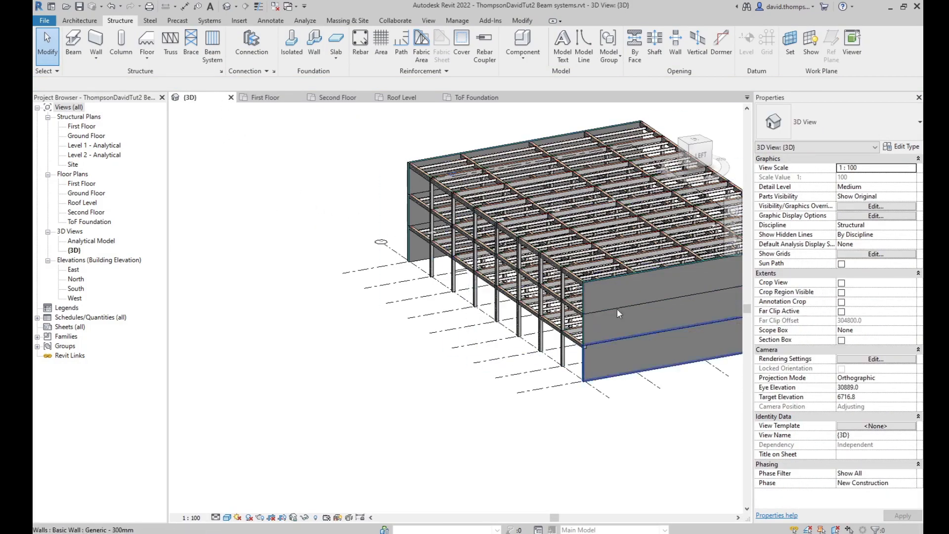
{"action": "middle_click_drag", "start_coordinate": [617, 313], "coordinate": [272, 283], "text": "shift"}
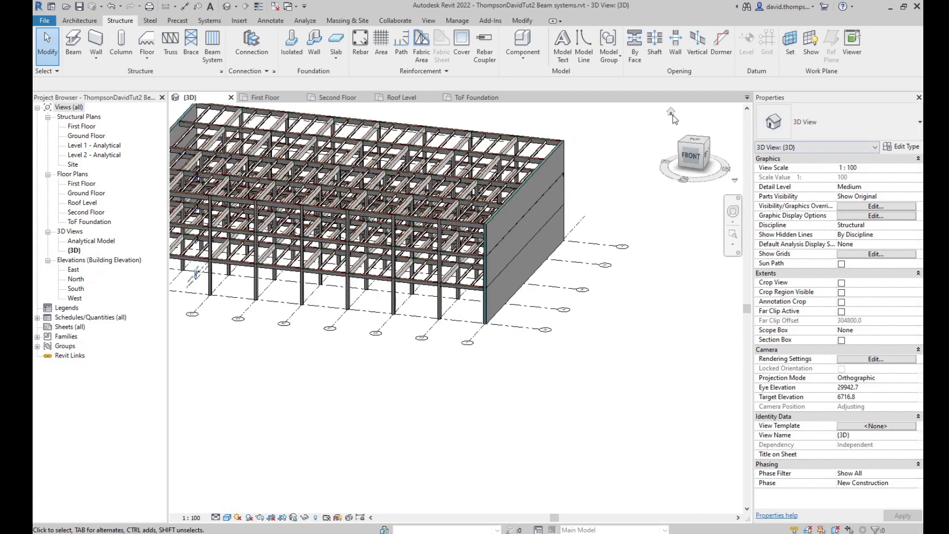
{"action": "left_click", "coordinate": [671, 113]}
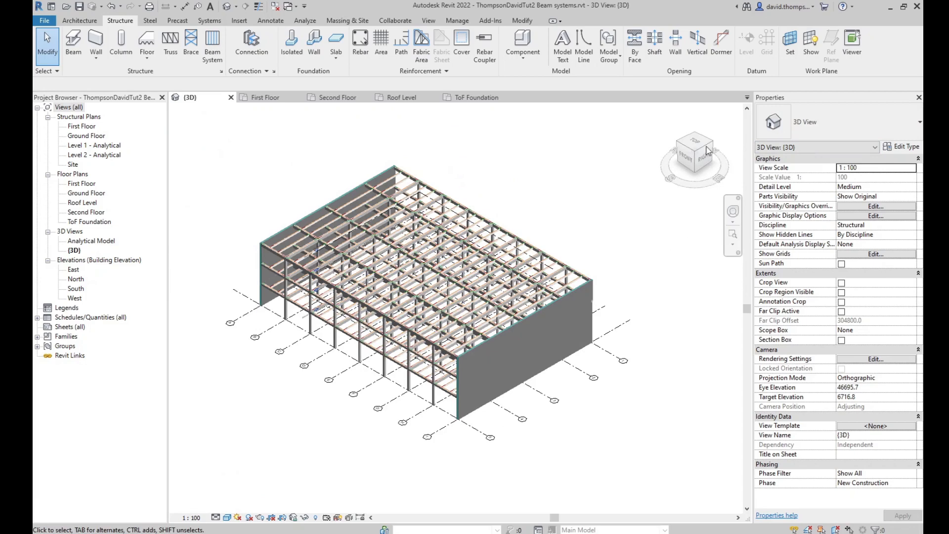
{"action": "left_click", "coordinate": [708, 150]}
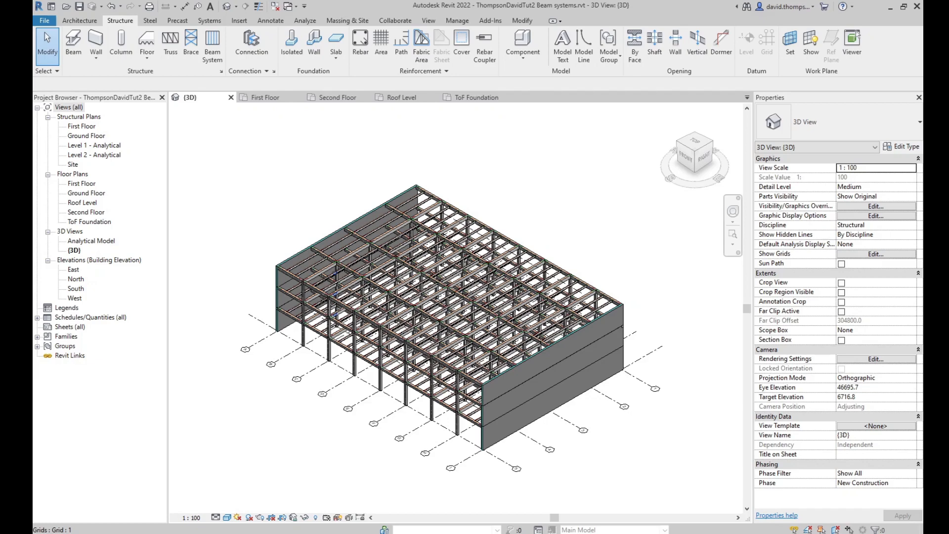
- Select the grid A and grid I walls on the ToF Foundation plan and duplicate their wall type as Generic - 175mm
{"action": "left_click", "coordinate": [480, 98]}
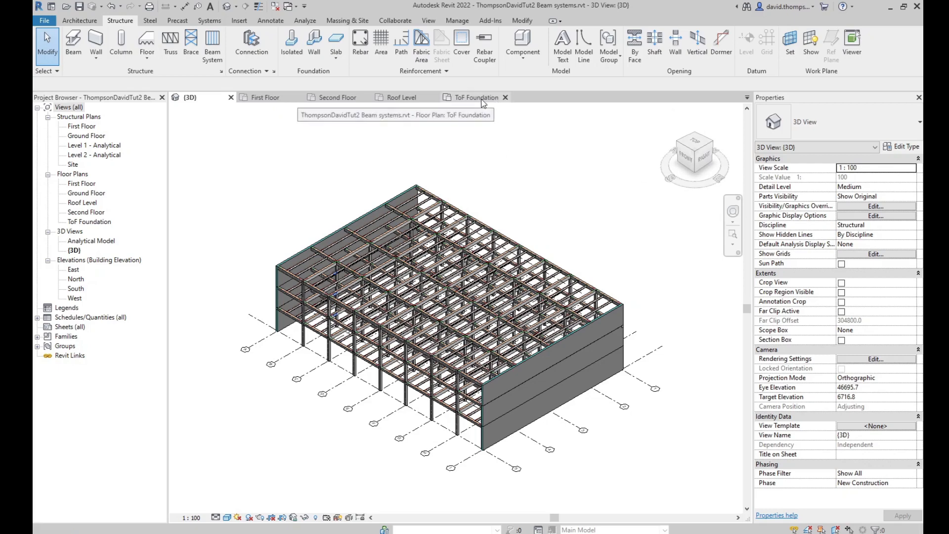
{"action": "scroll", "coordinate": [325, 199], "scroll_direction": "down", "scroll_amount": 4}
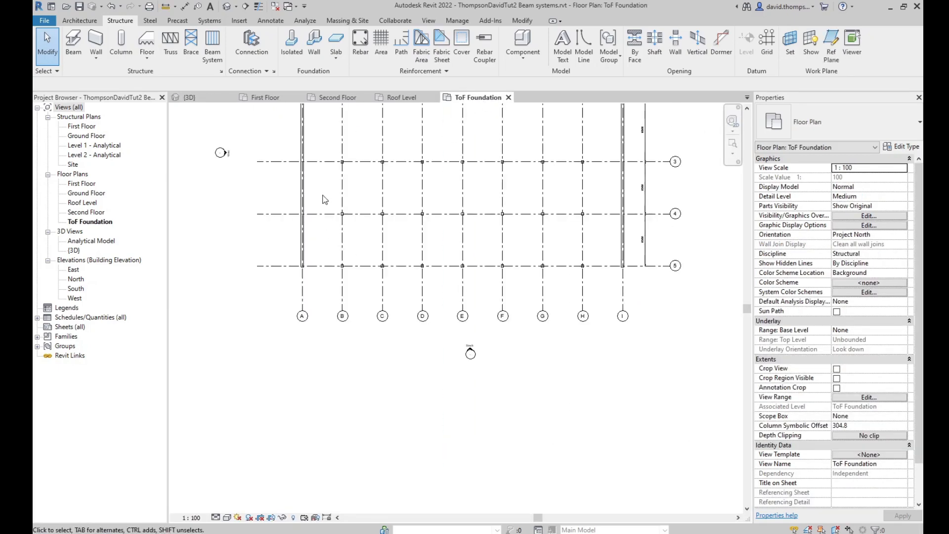
{"action": "middle_click_drag", "start_coordinate": [336, 183], "coordinate": [352, 290]}
{"action": "left_click_drag", "start_coordinate": [291, 163], "coordinate": [325, 406]}
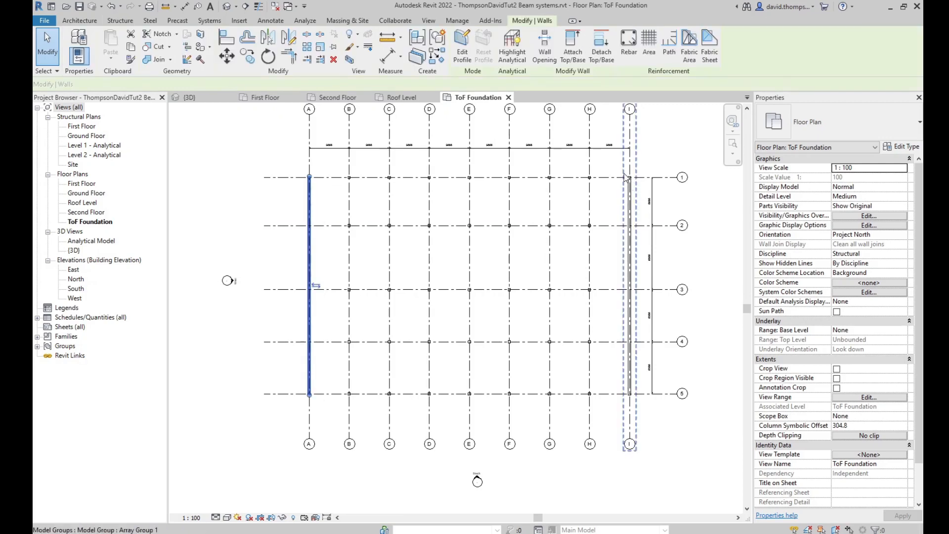
{"action": "left_click", "coordinate": [639, 416], "text": "ctrl"}
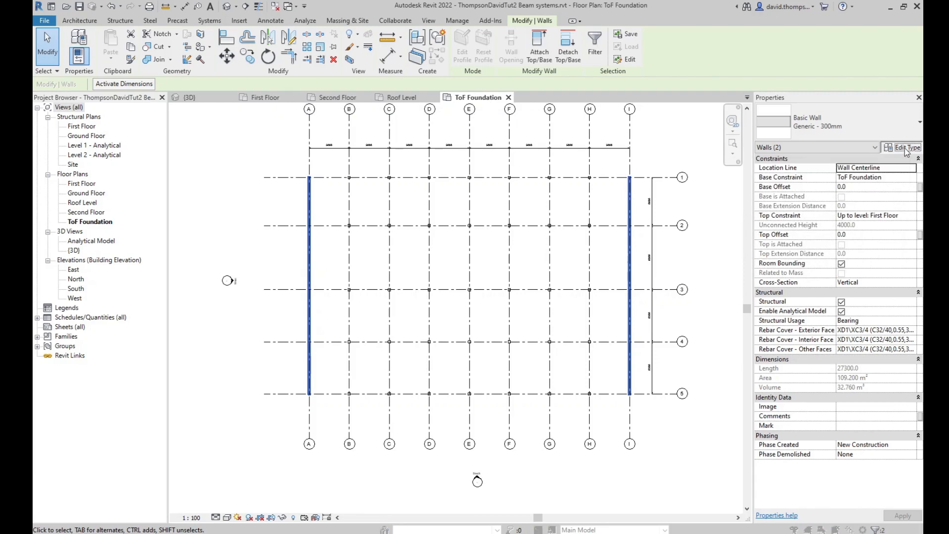
{"action": "left_click", "coordinate": [903, 147]}
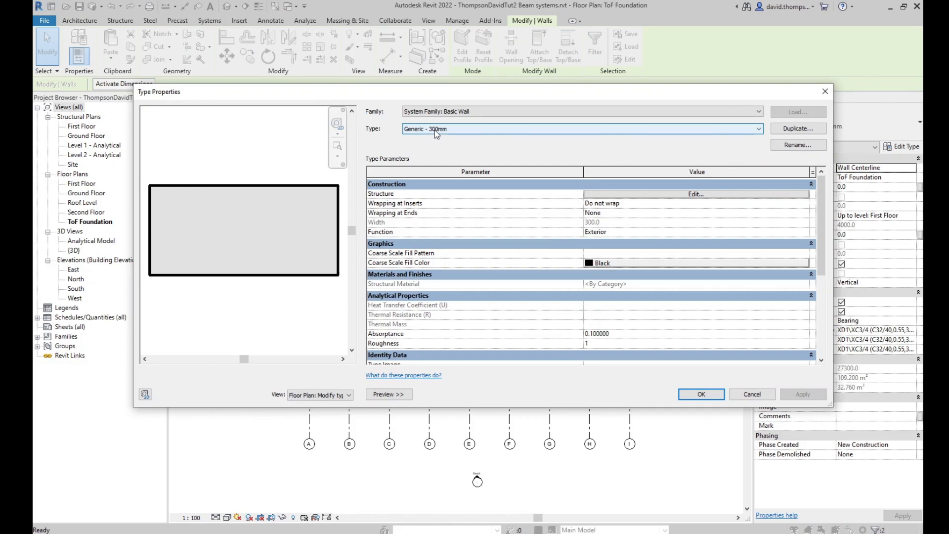
{"action": "left_click", "coordinate": [798, 128]}
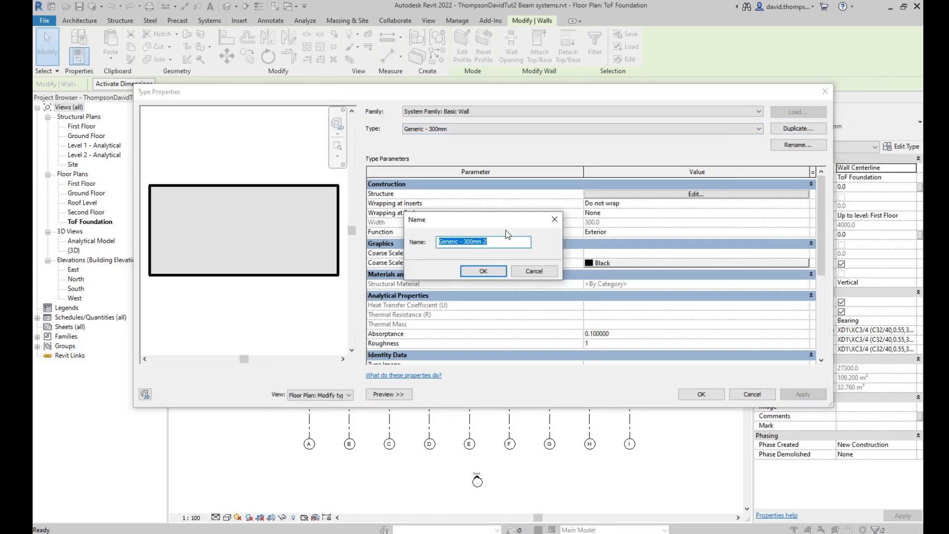
{"action": "key", "text": "End"}
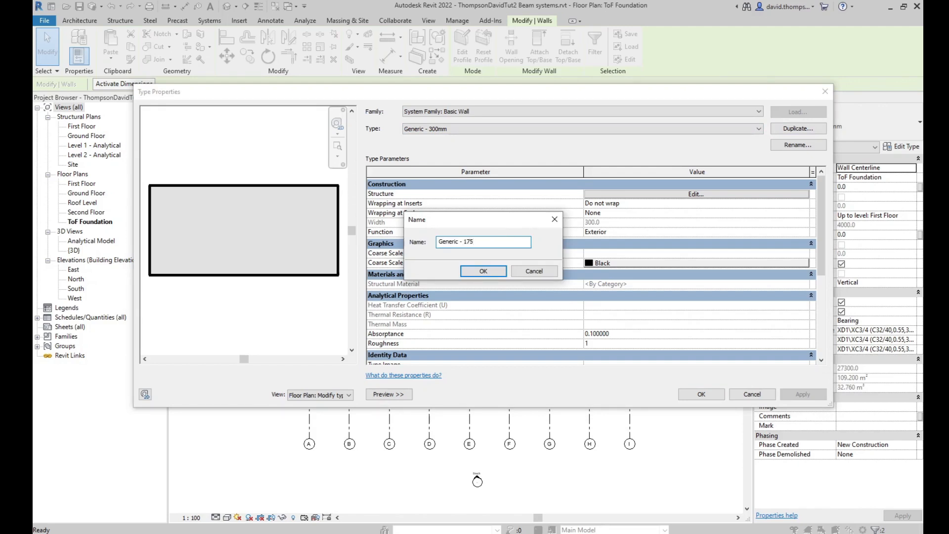
{"action": "left_click", "coordinate": [469, 276]}
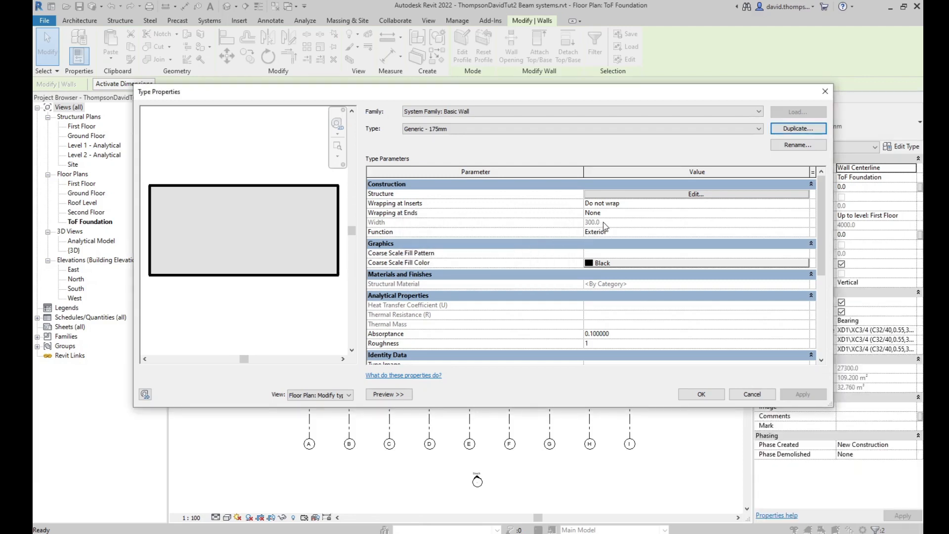
- Set the structure layer thickness of the Generic - 175mm wall type to 175 and apply the type to the selected walls
{"action": "left_click", "coordinate": [601, 195]}
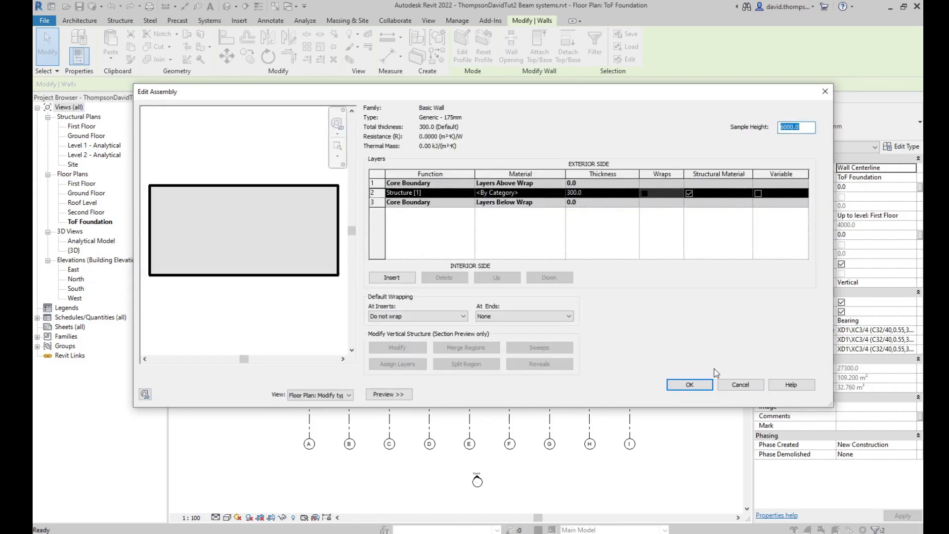
{"action": "left_click", "coordinate": [726, 385]}
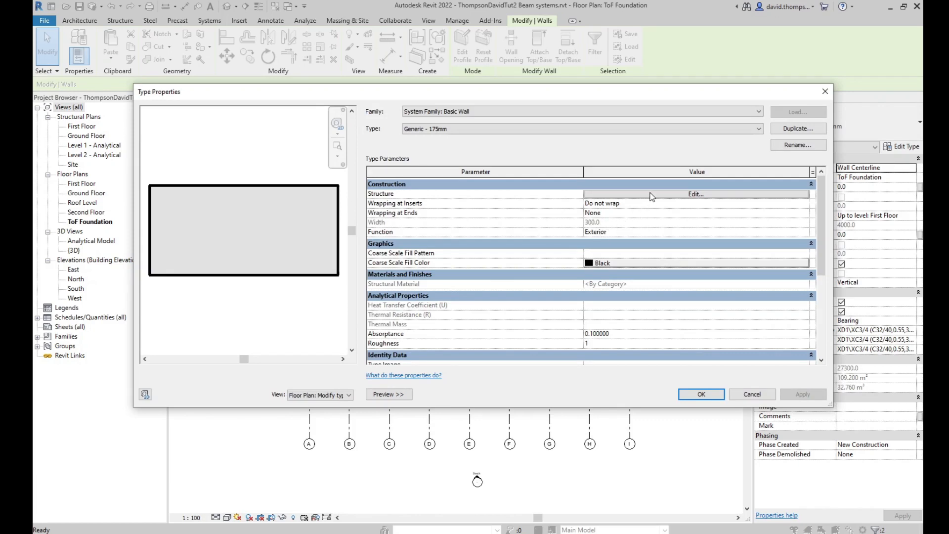
{"action": "left_click", "coordinate": [615, 196]}
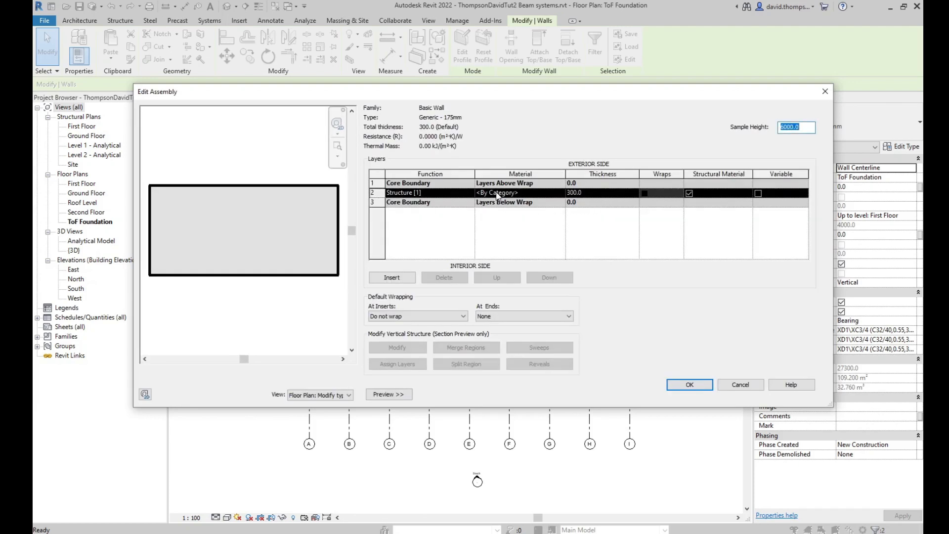
{"action": "left_click", "coordinate": [578, 192]}
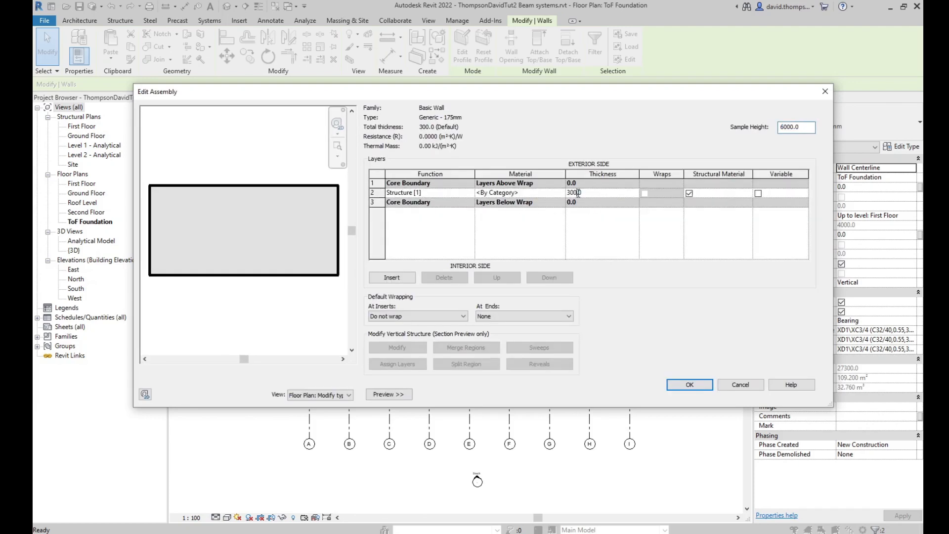
{"action": "left_click_drag", "start_coordinate": [586, 195], "coordinate": [558, 195]}
{"action": "type", "text": "175"}
{"action": "left_click", "coordinate": [688, 385]}
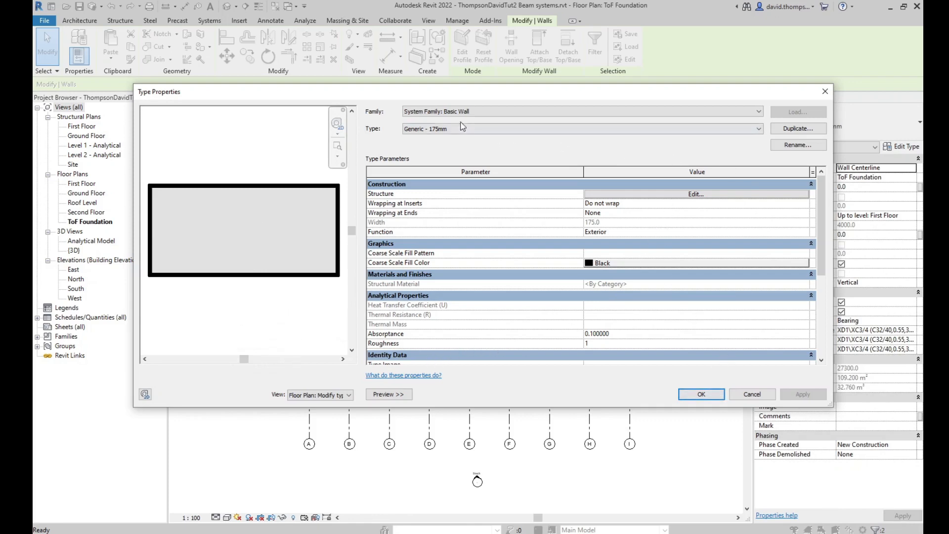
{"action": "left_click", "coordinate": [702, 395]}
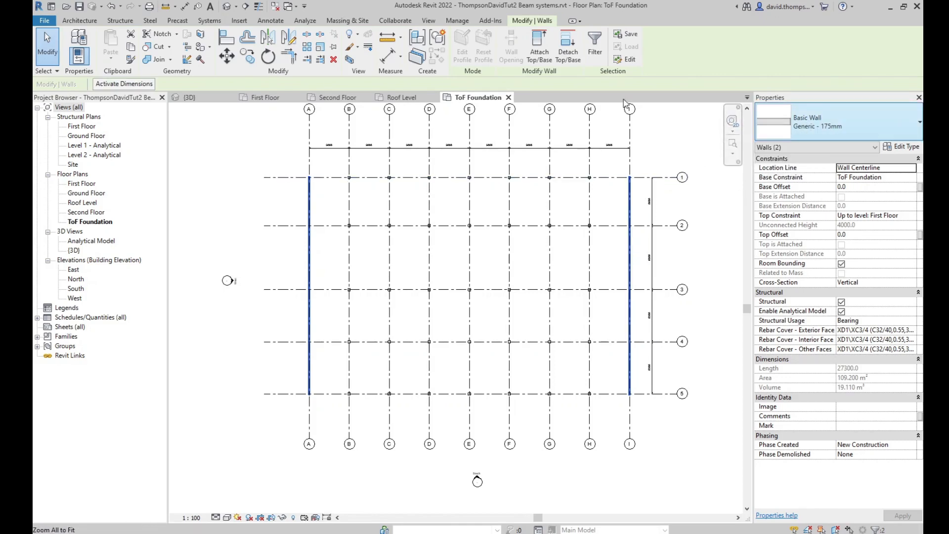
- Compare the lowest-storey wall with the walls above it at the grid A corner in the 3D view
{"action": "left_click", "coordinate": [212, 100]}
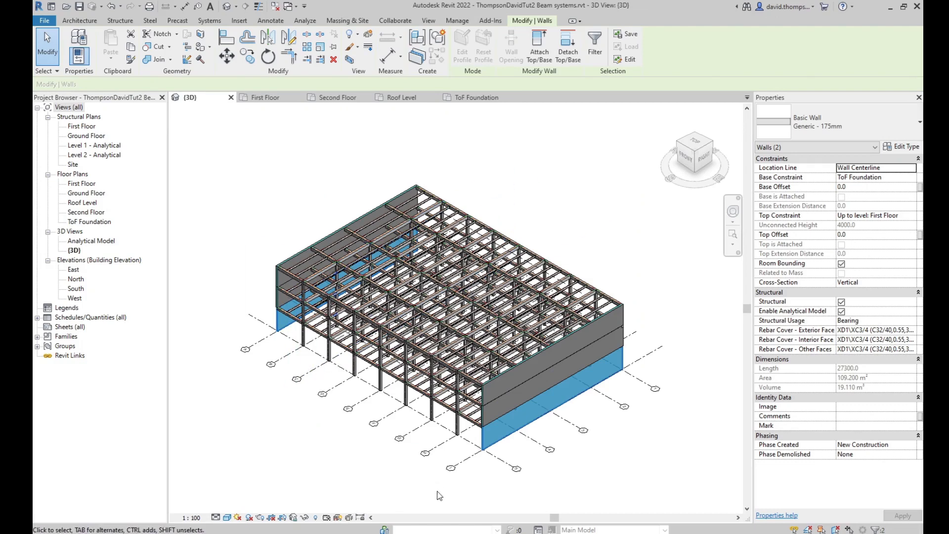
{"action": "left_click", "coordinate": [440, 494]}
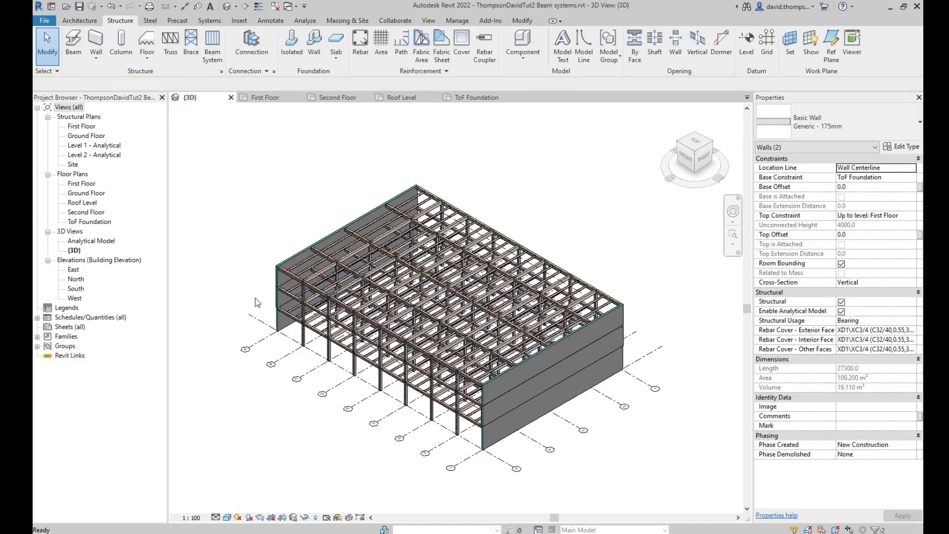
{"action": "scroll", "coordinate": [256, 302], "scroll_direction": "up", "scroll_amount": 8}
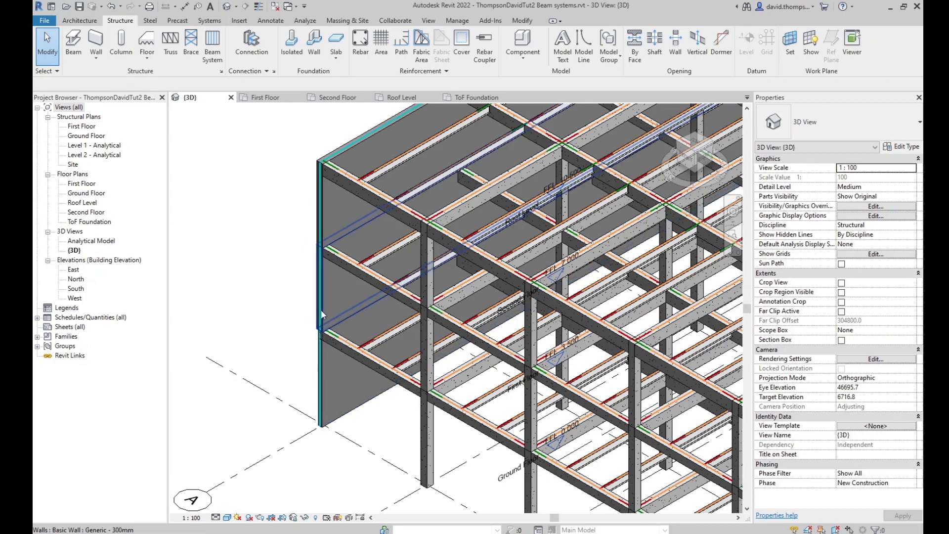
{"action": "scroll", "coordinate": [320, 292], "scroll_direction": "down", "scroll_amount": 5}
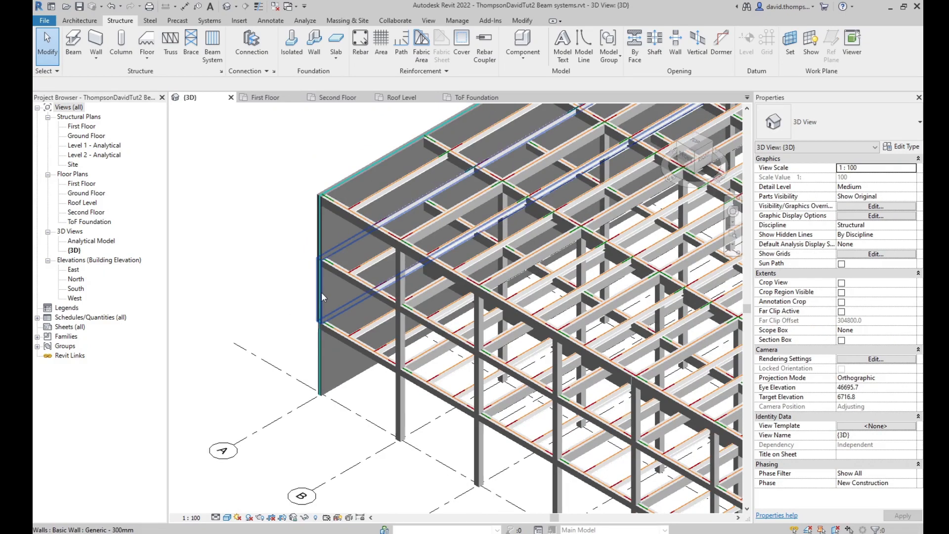
{"action": "scroll", "coordinate": [324, 281], "scroll_direction": "down", "scroll_amount": 3}
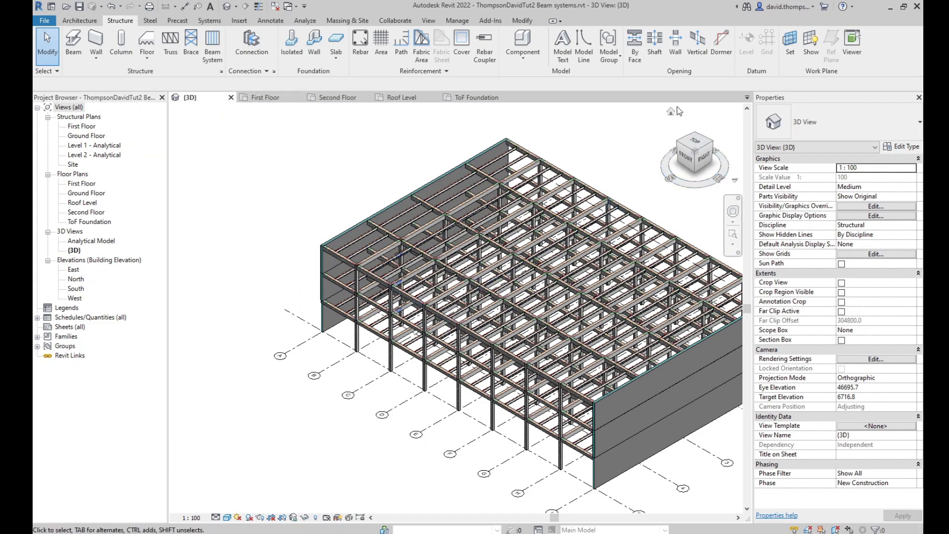
{"action": "scroll", "coordinate": [591, 185], "scroll_direction": "down", "scroll_amount": 3}
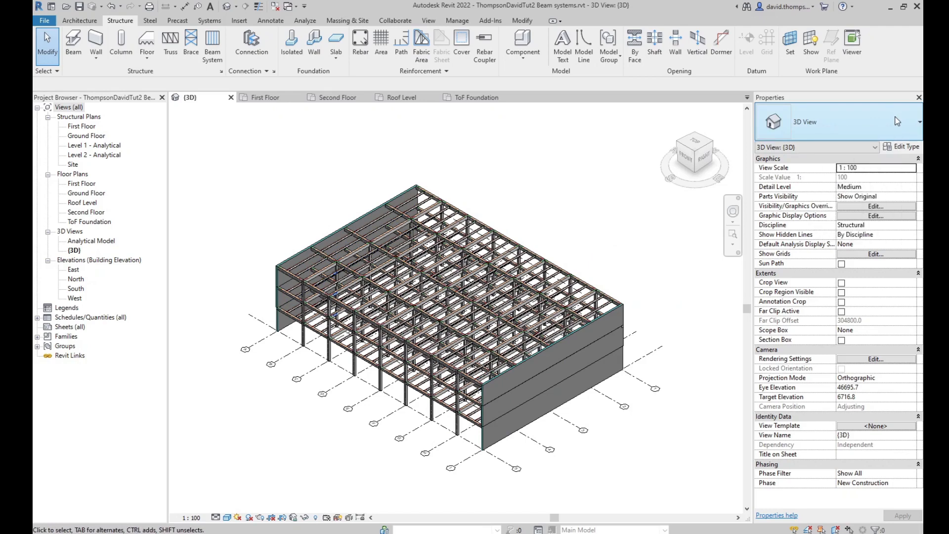
- Change the grid A walls on the First Floor plan to Generic - 175mm, and add the grid I wall to the selection
{"action": "left_click", "coordinate": [262, 97]}
{"action": "scroll", "coordinate": [349, 274], "scroll_direction": "down", "scroll_amount": 4}
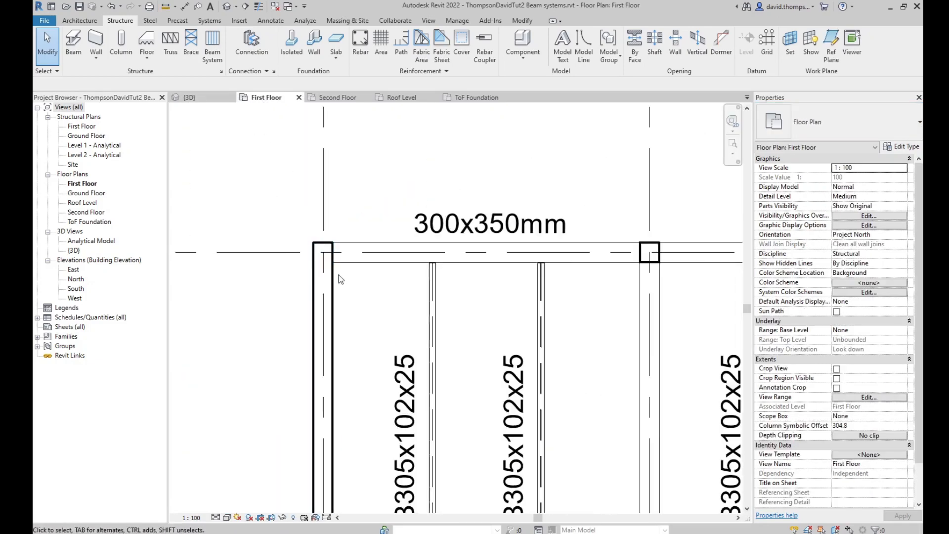
{"action": "scroll", "coordinate": [349, 273], "scroll_direction": "down", "scroll_amount": 4}
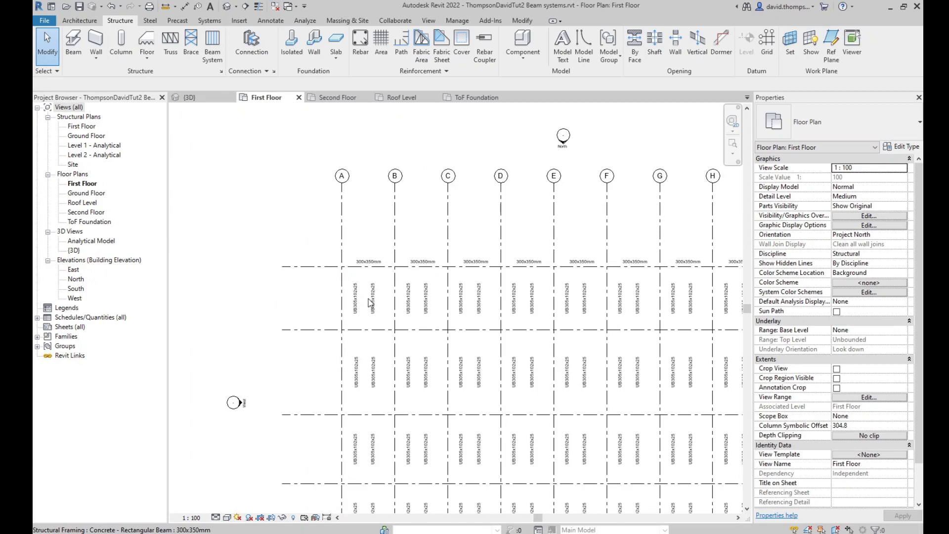
{"action": "scroll", "coordinate": [375, 303], "scroll_direction": "down", "scroll_amount": 1}
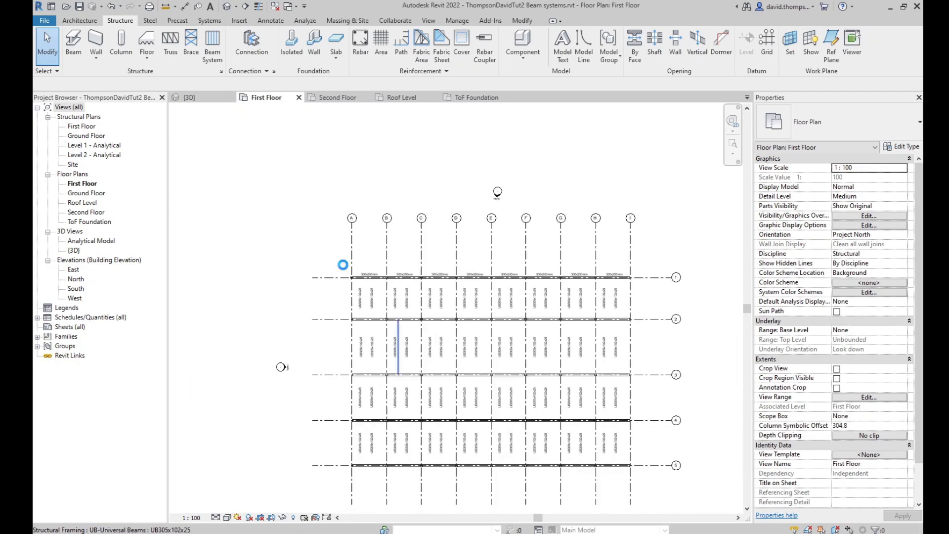
{"action": "left_click_drag", "start_coordinate": [340, 265], "coordinate": [359, 474]}
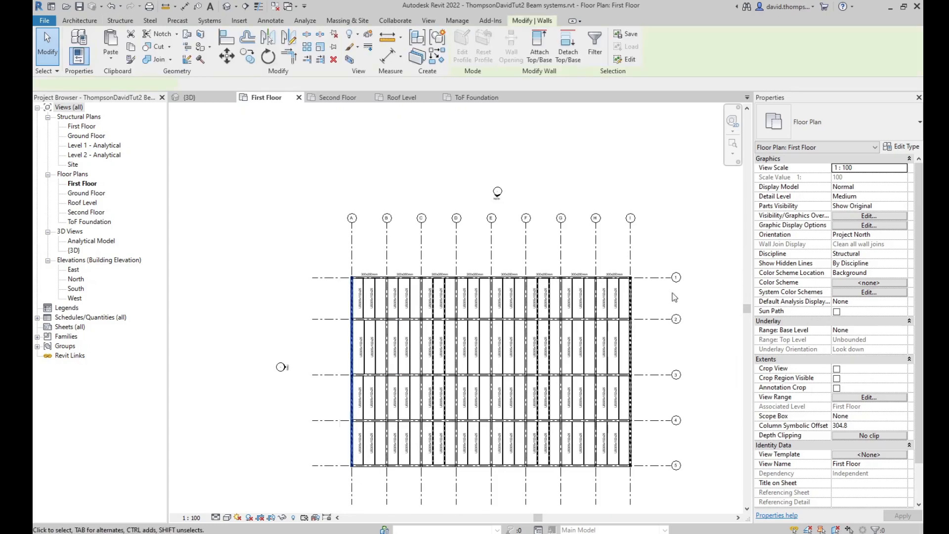
{"action": "left_click", "coordinate": [900, 128]}
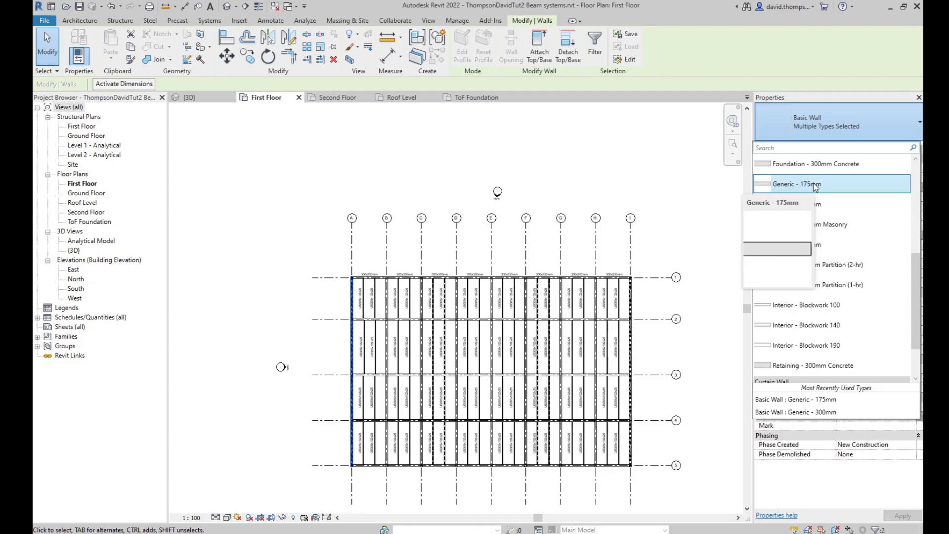
{"action": "key", "text": "Escape"}
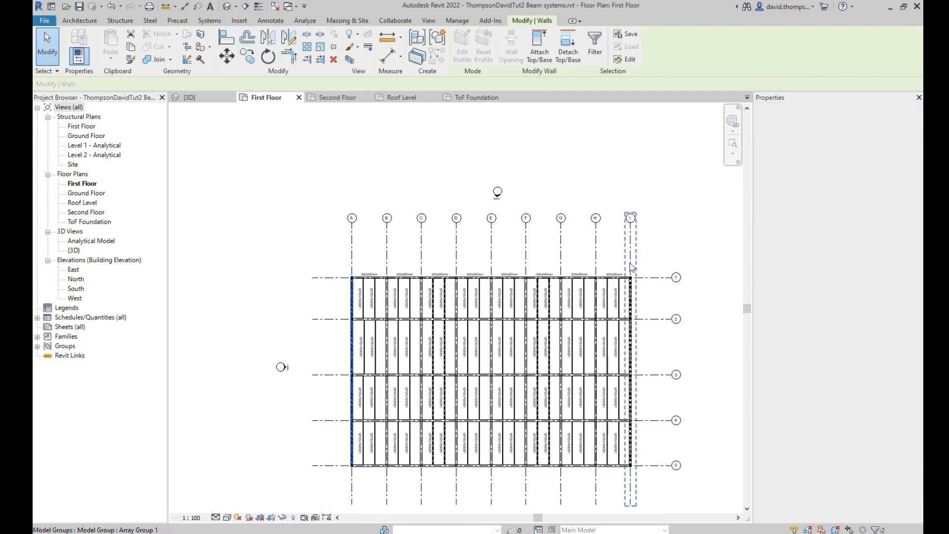
{"action": "left_click", "coordinate": [630, 413], "text": "ctrl"}
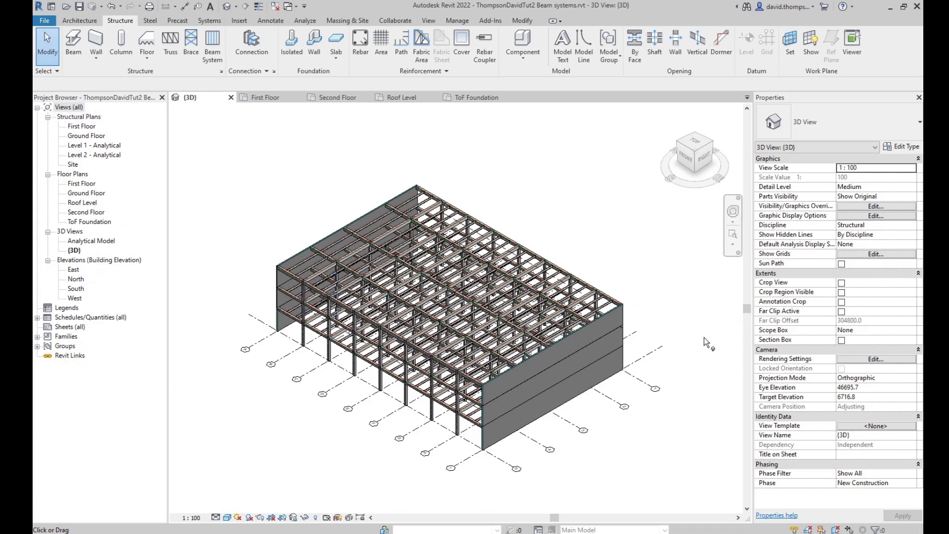
- Check the end walls in the 3D view and the grid A wall's thickness at grid 1 on the First Floor plan
{"action": "scroll", "coordinate": [469, 415], "scroll_direction": "up", "scroll_amount": 4}
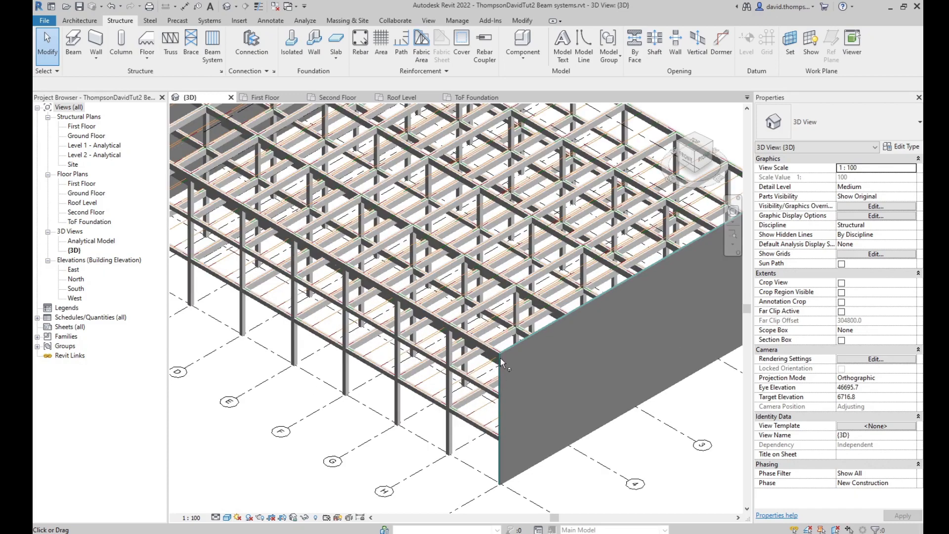
{"action": "scroll", "coordinate": [501, 393], "scroll_direction": "down", "scroll_amount": 1}
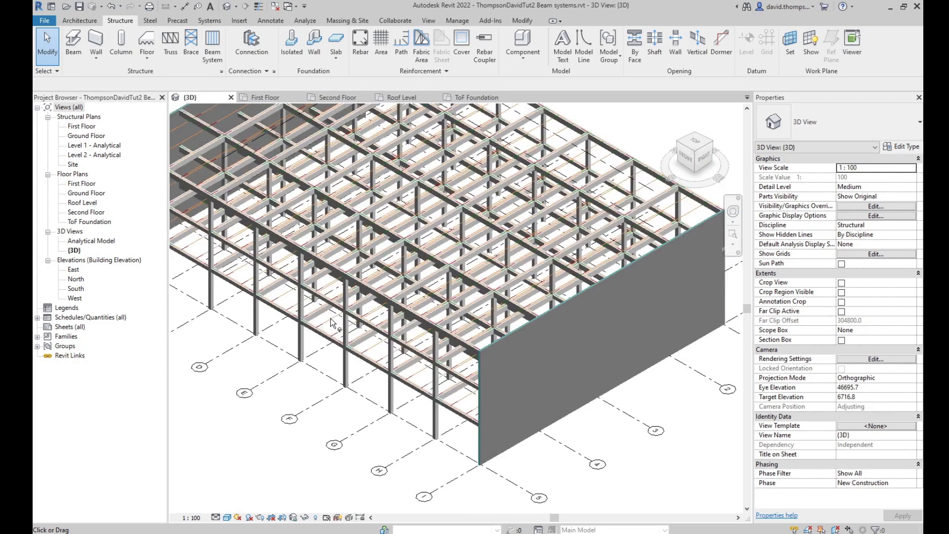
{"action": "scroll", "coordinate": [187, 228], "scroll_direction": "down", "scroll_amount": 1}
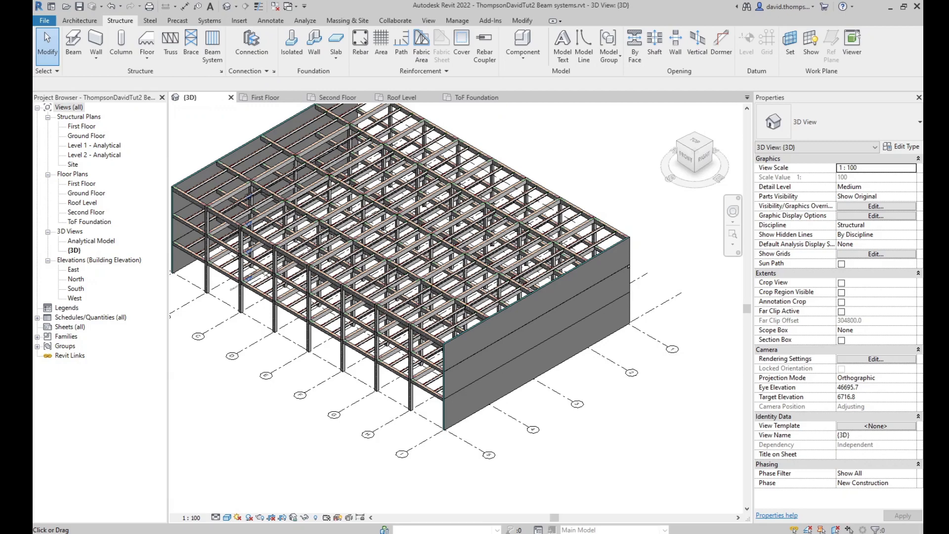
{"action": "scroll", "coordinate": [630, 239], "scroll_direction": "up", "scroll_amount": 3}
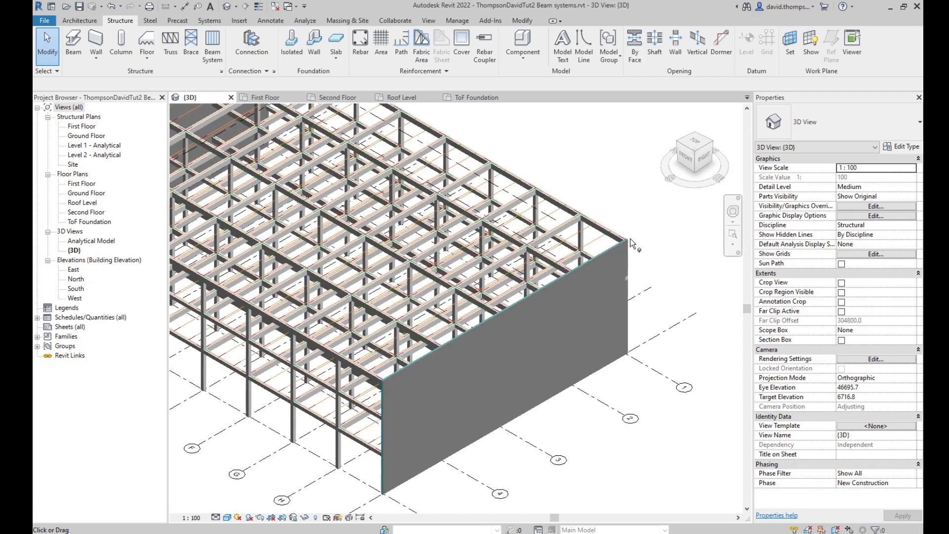
{"action": "left_click", "coordinate": [269, 97]}
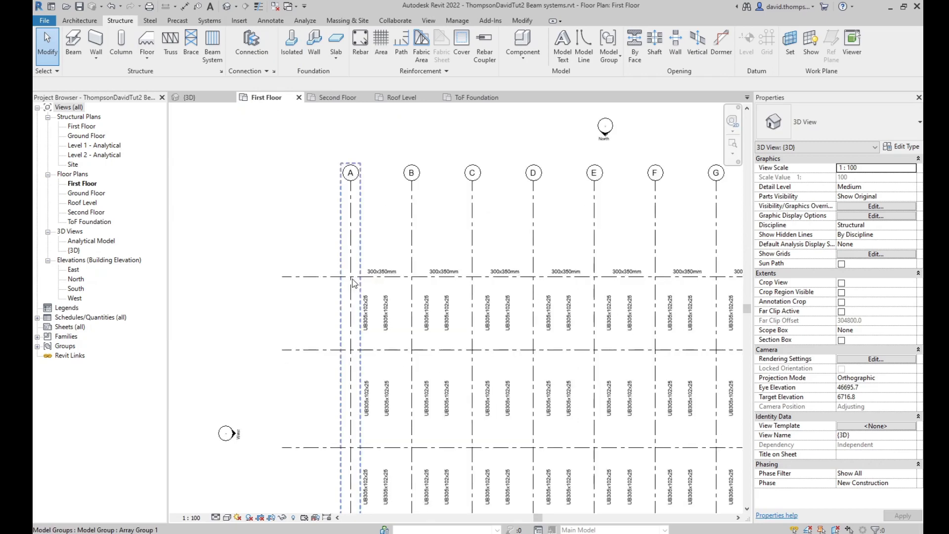
{"action": "scroll", "coordinate": [354, 284], "scroll_direction": "up", "scroll_amount": 3}
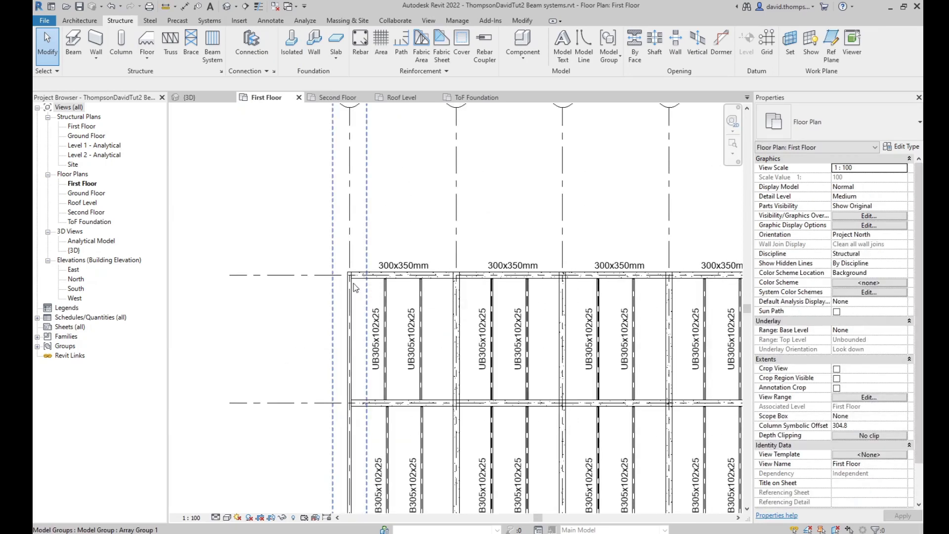
{"action": "scroll", "coordinate": [353, 287], "scroll_direction": "up", "scroll_amount": 2}
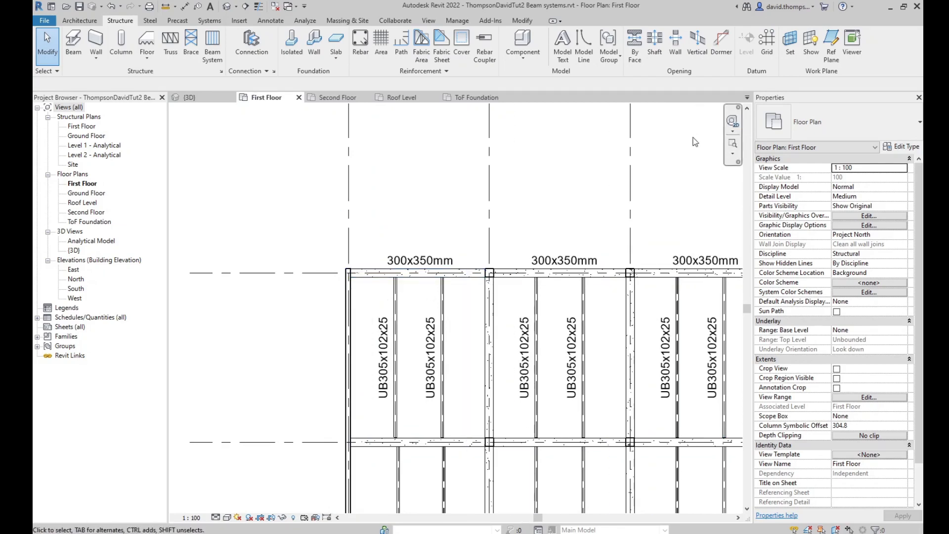
{"action": "scroll", "coordinate": [689, 163], "scroll_direction": "down", "scroll_amount": 4}
{"action": "left_click", "coordinate": [197, 98]}
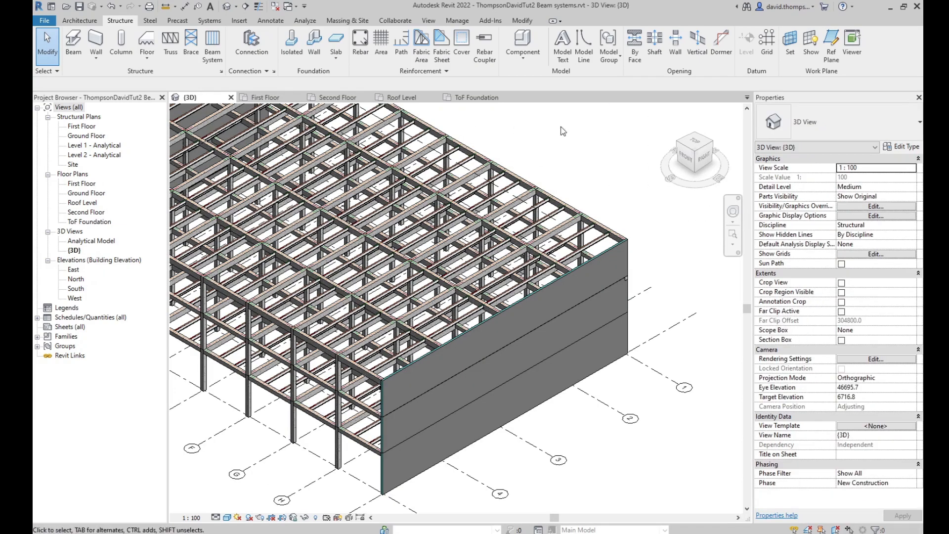
{"action": "left_click", "coordinate": [671, 112]}
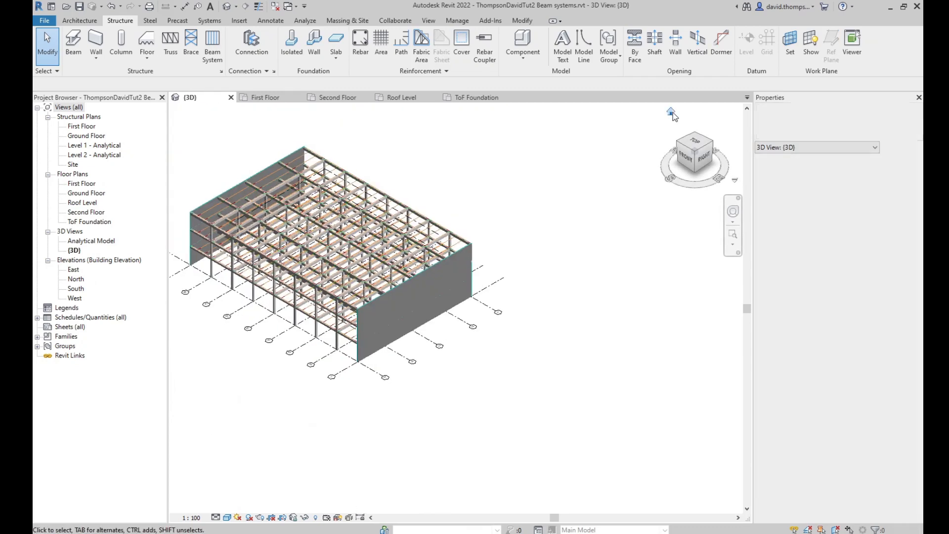